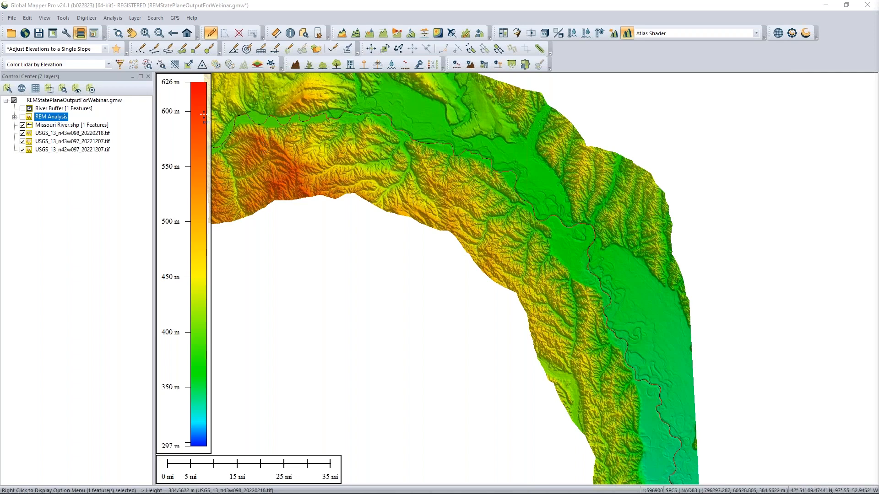
- Review the settings for creating a Relative Elevation Model grid from all three USGS terrain layers, without generating the grid
left_click(121, 21)
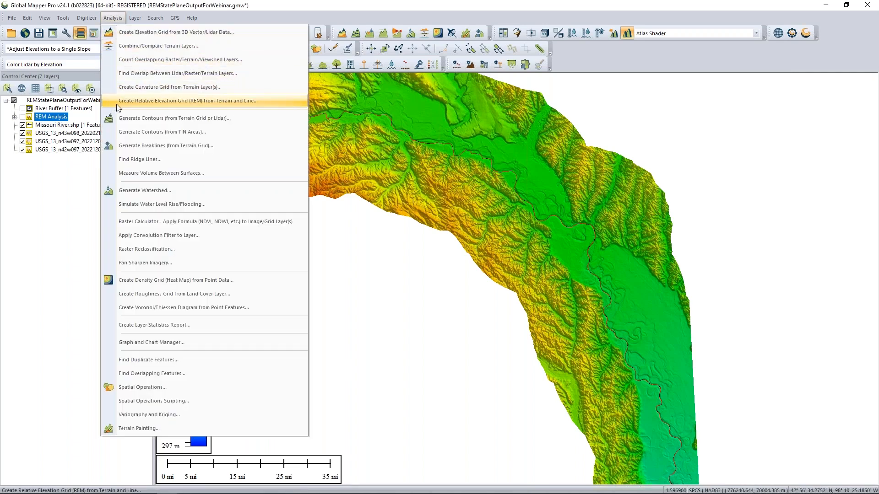
left_click(260, 105)
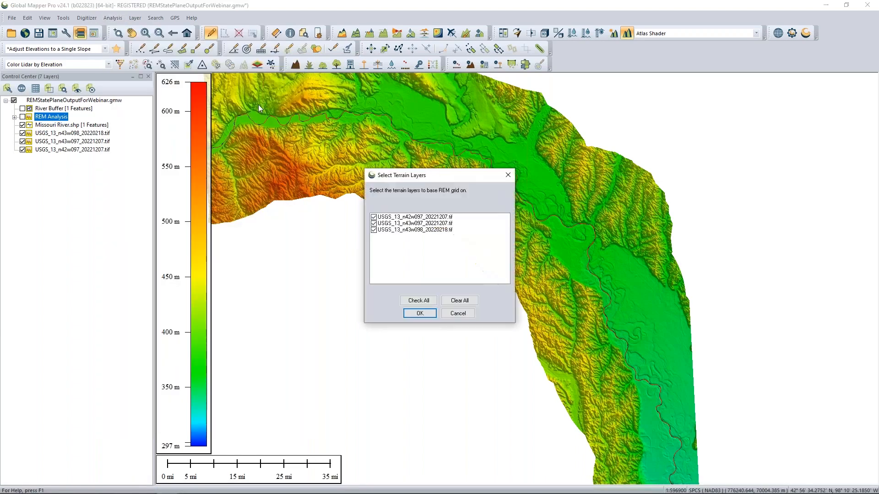
left_click(414, 314)
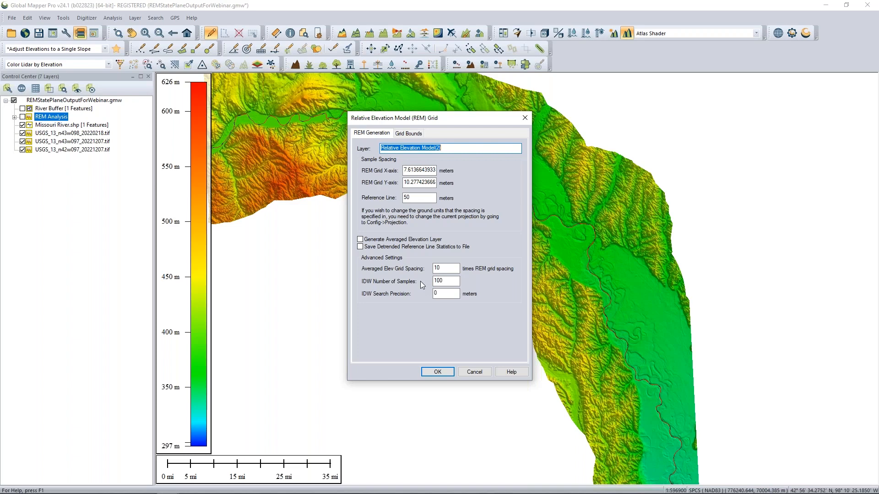
left_click_drag(459, 125, 393, 136)
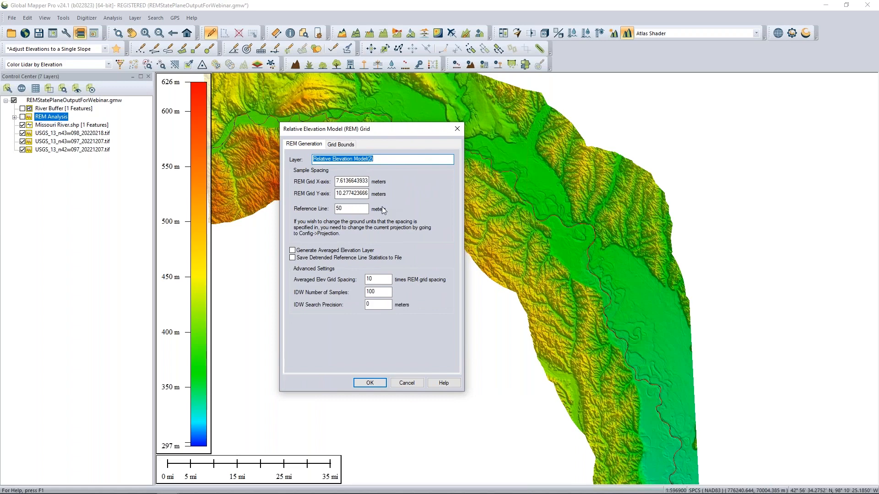
double_click(344, 210)
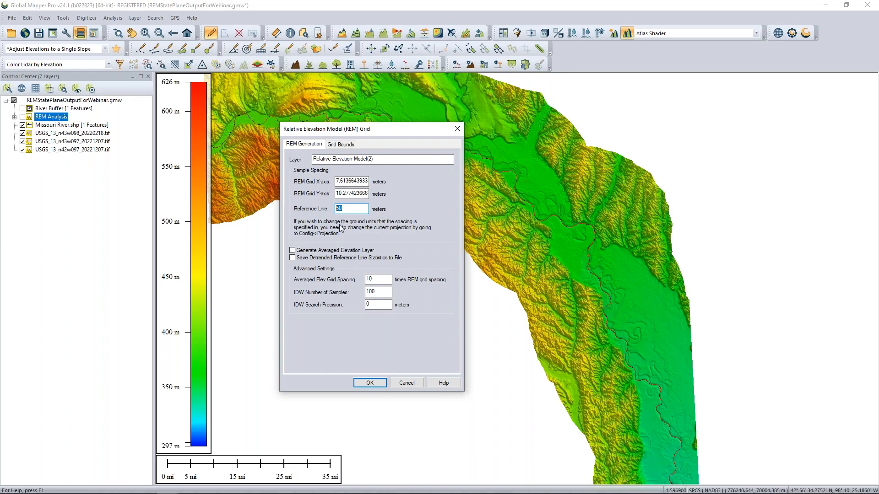
left_click(300, 251)
left_click(407, 383)
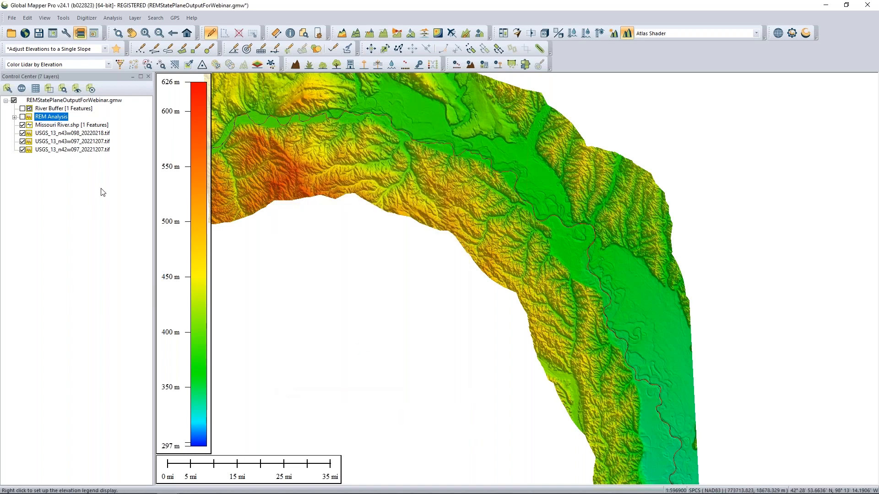
- Expand the REM Analysis group and show its Relative Elevation Model and Averaged Elev layers
left_click(14, 118)
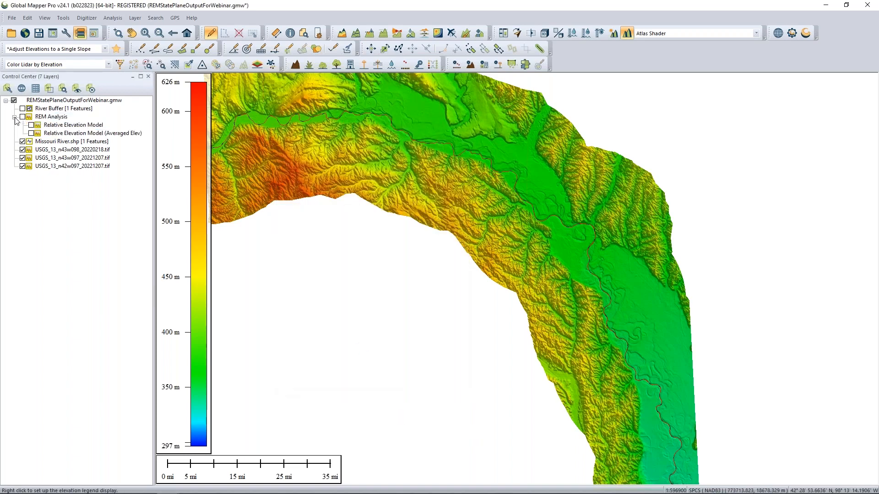
left_click(31, 134)
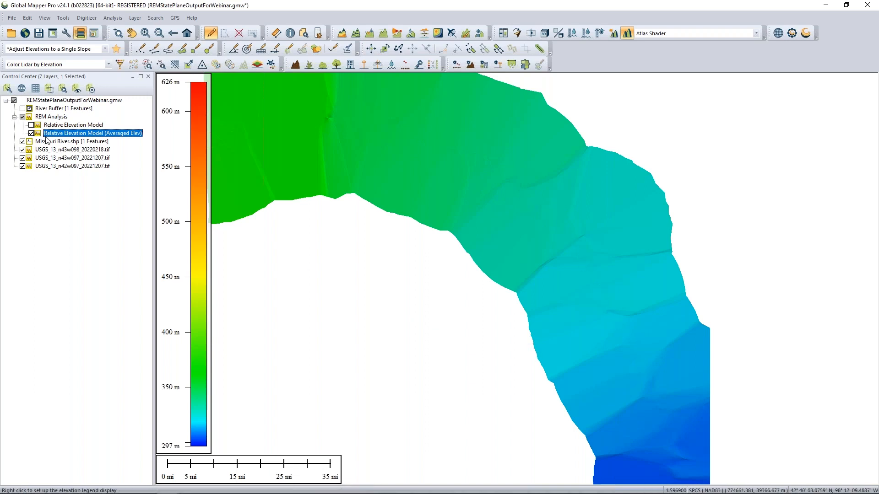
left_click(31, 126)
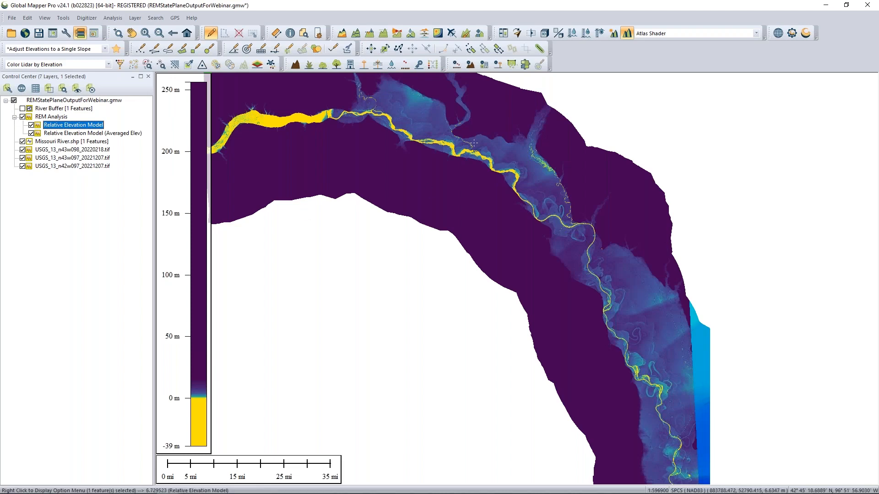
- Inspect the tributary meanders up close and swipe the Relative Elevation Model layer across them
left_click_drag(498, 167, 604, 262)
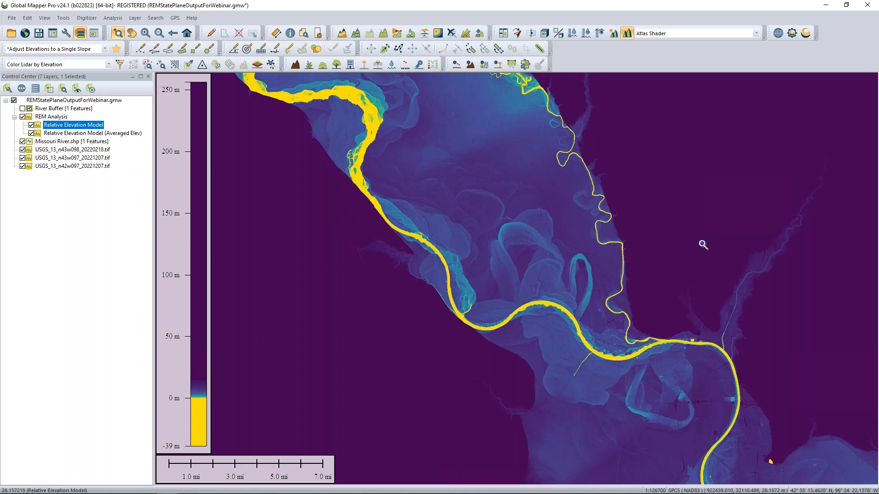
left_click_drag(495, 127, 513, 253)
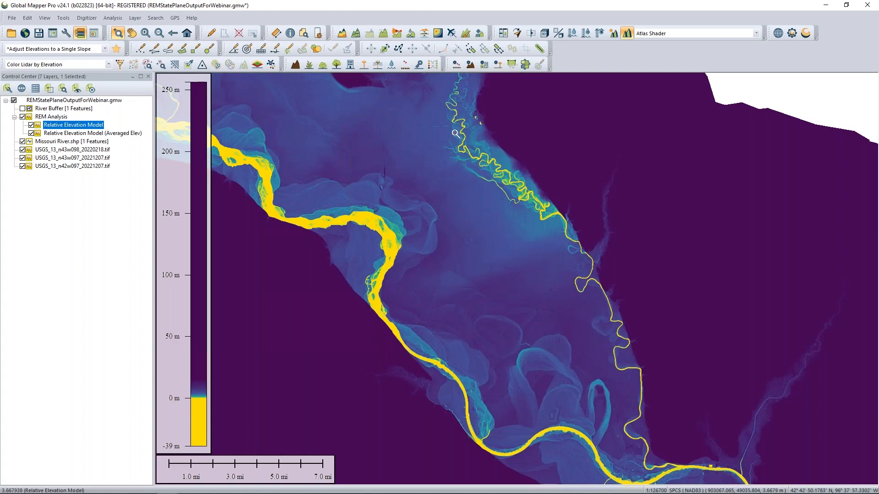
left_click_drag(424, 120, 551, 217)
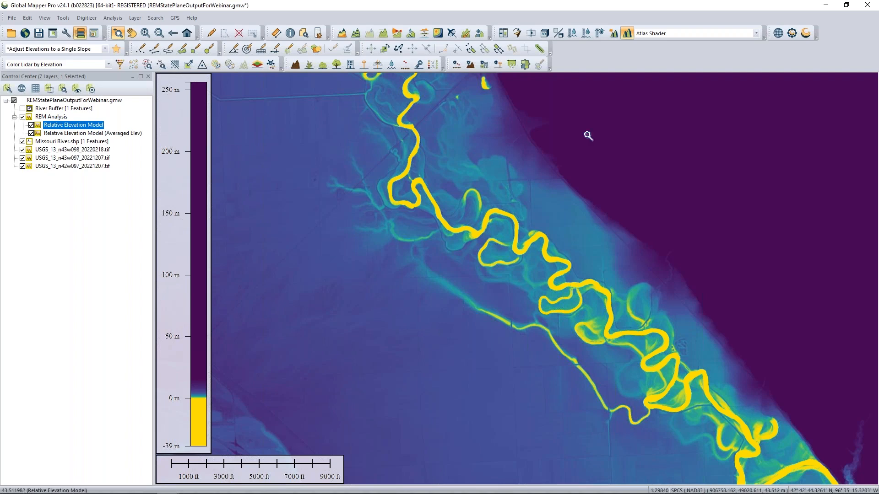
left_click(531, 35)
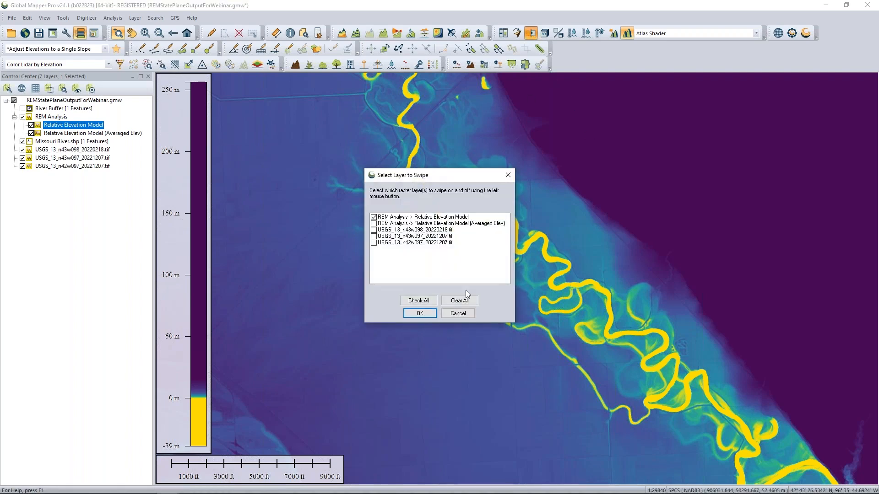
left_click(424, 314)
left_click_drag(809, 269, 545, 267)
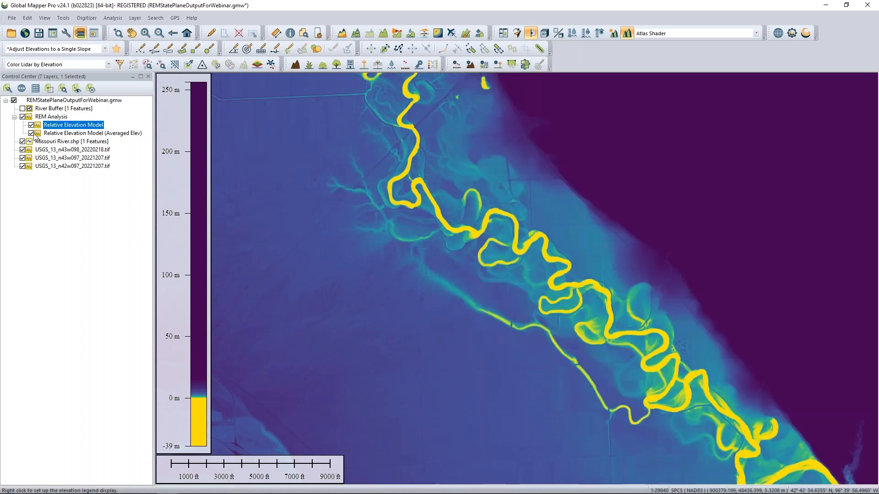
- Hide the Averaged Elev layer and swipe the Relative Elevation Model to compare it with the terrain beneath
left_click(31, 133)
left_click_drag(640, 212, 847, 240)
scroll(546, 271, "down", 2)
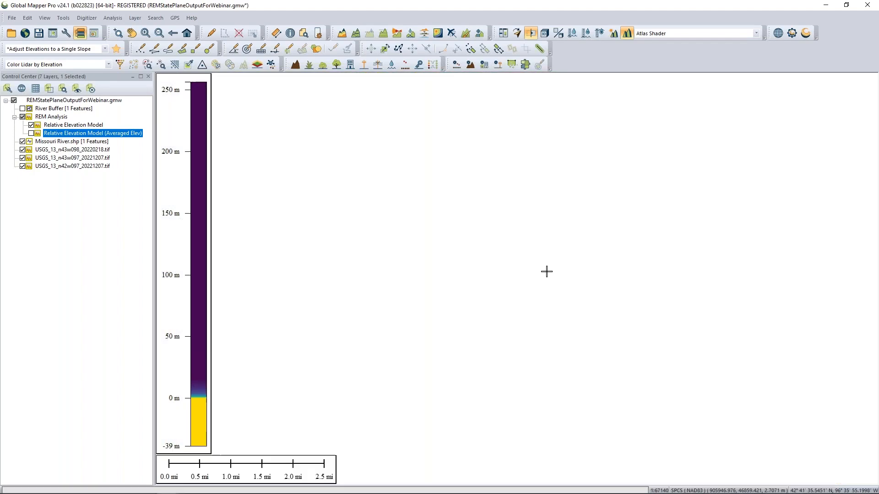
scroll(438, 282, "down", 3)
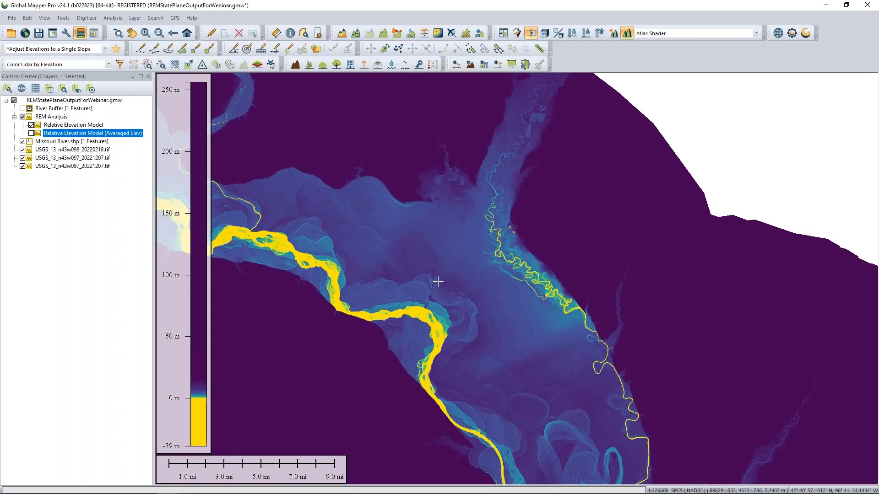
scroll(438, 281, "down", 1)
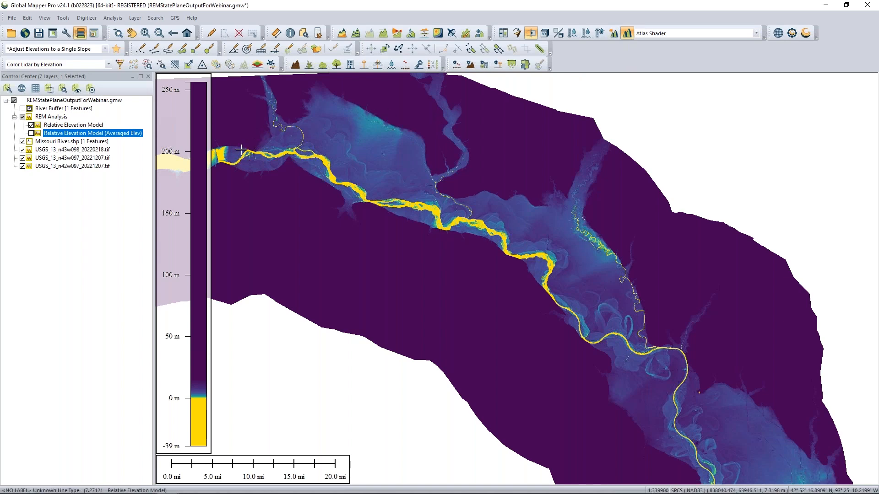
- Check which shader the Relative Elevation Model layer uses in its display options, leaving the options unchanged
right_click(94, 126)
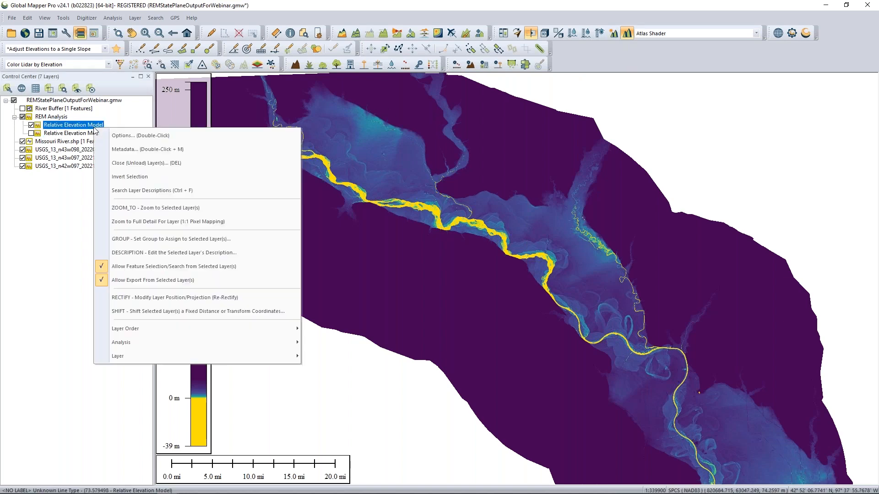
left_click(110, 133)
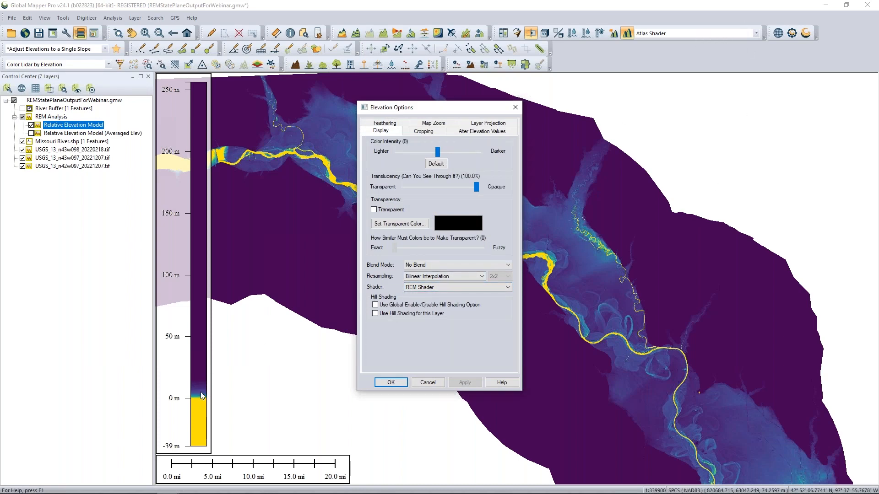
left_click(442, 383)
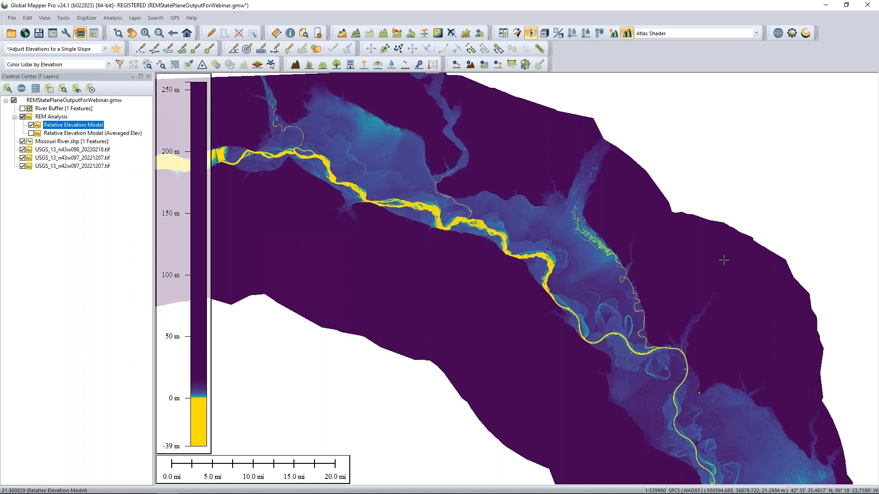
- Start a new custom shader and add a -40 m elevation entry in dark green (0, 128, 0)
left_click(759, 34)
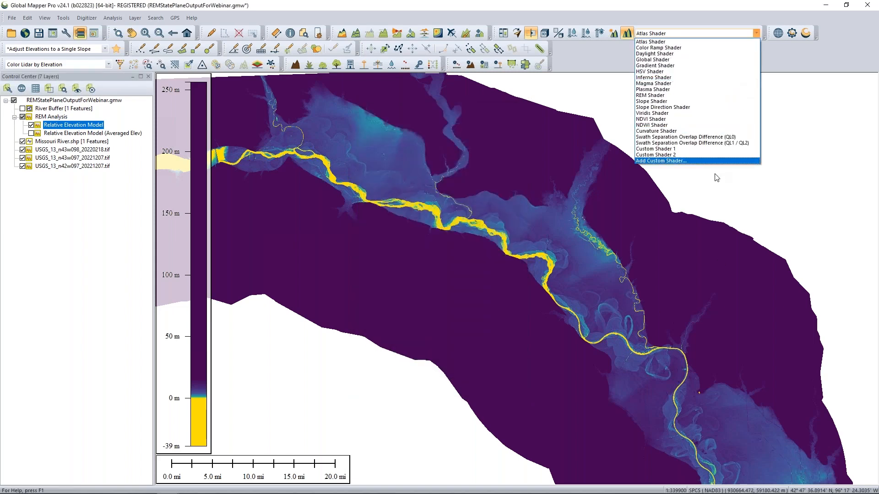
left_click(692, 163)
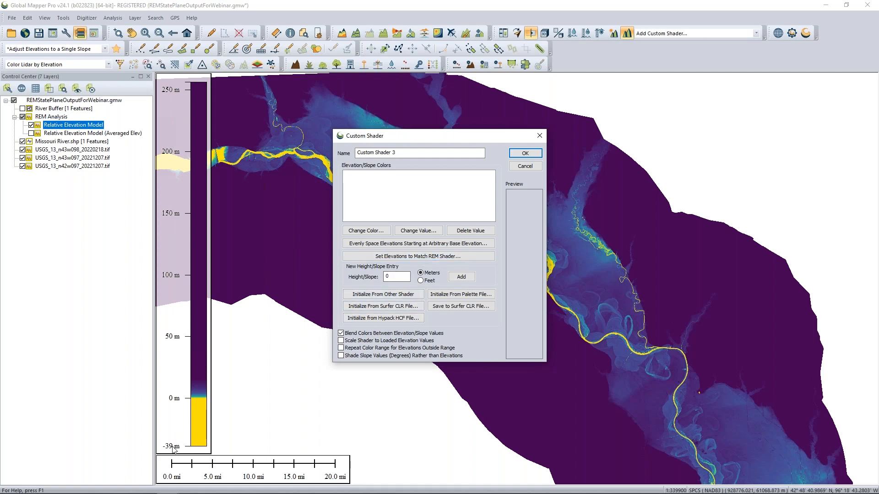
double_click(397, 277)
left_click(469, 279)
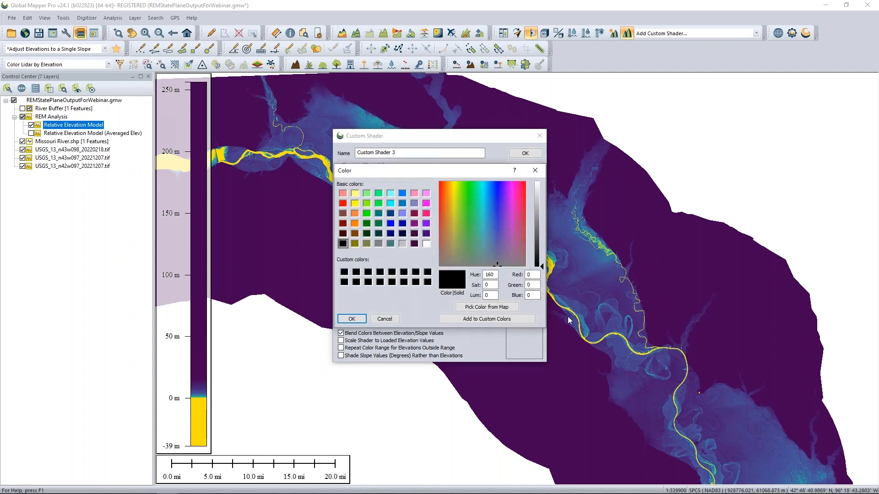
left_click(367, 224)
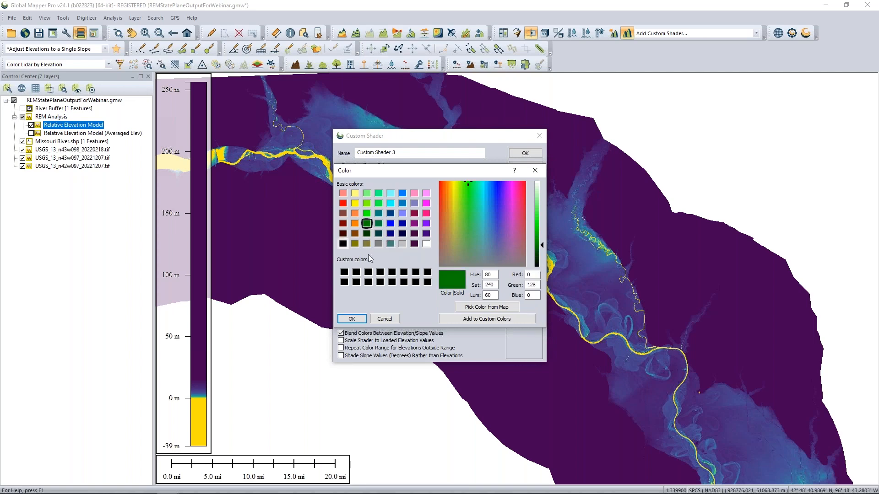
left_click(351, 319)
- Add a 250 m elevation entry to the custom shader in pale yellow (255, 255, 213)
left_click_drag(396, 276, 379, 275)
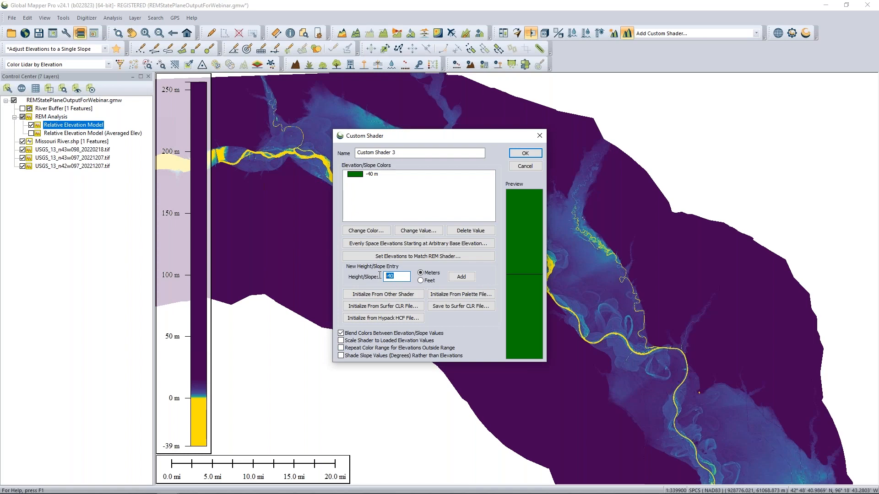
type("250")
left_click(461, 277)
left_click(355, 194)
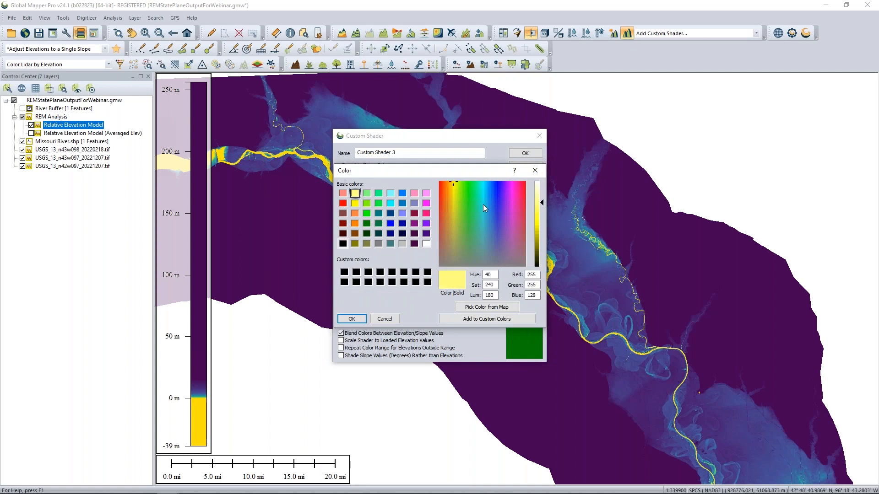
left_click_drag(539, 198, 543, 189)
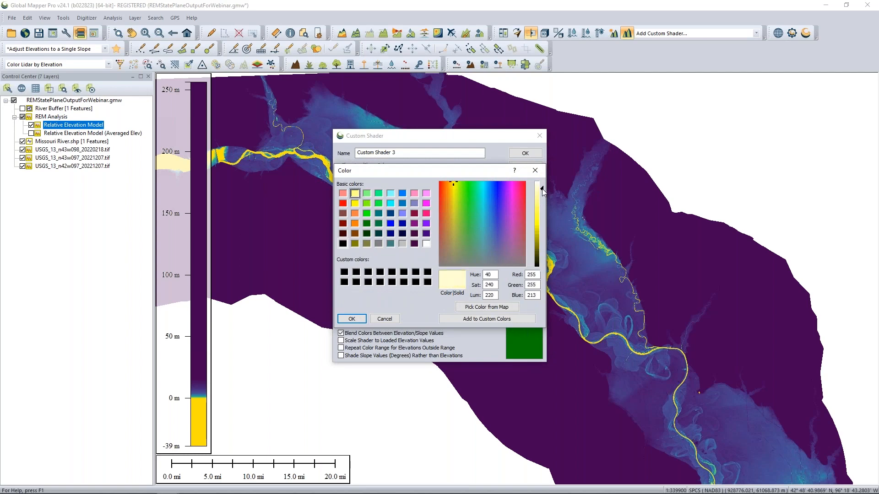
left_click(352, 319)
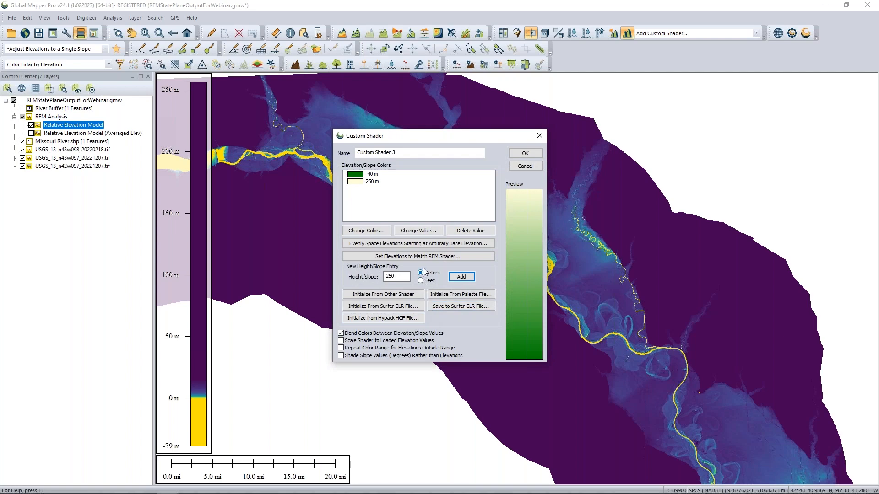
- Set the custom shader's elevations to match the REM Shader without reversing the colors, and save the shader
left_click(428, 257)
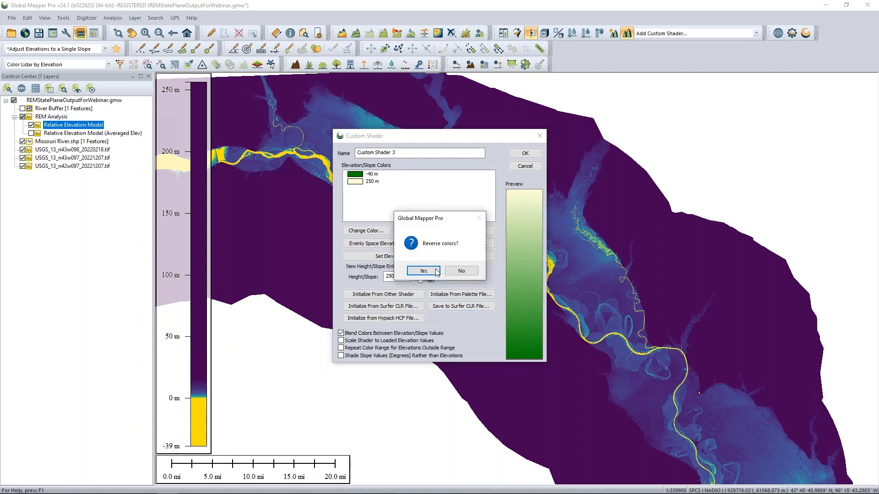
left_click(473, 274)
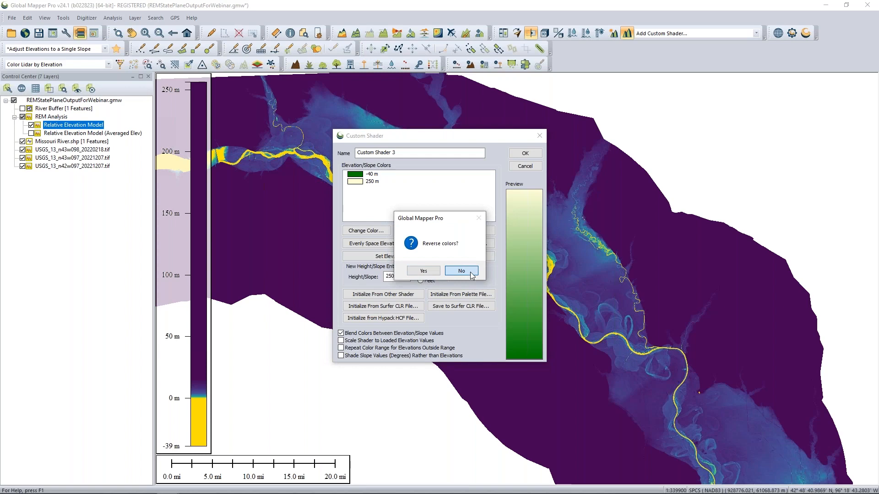
scroll(403, 204, "down", 2)
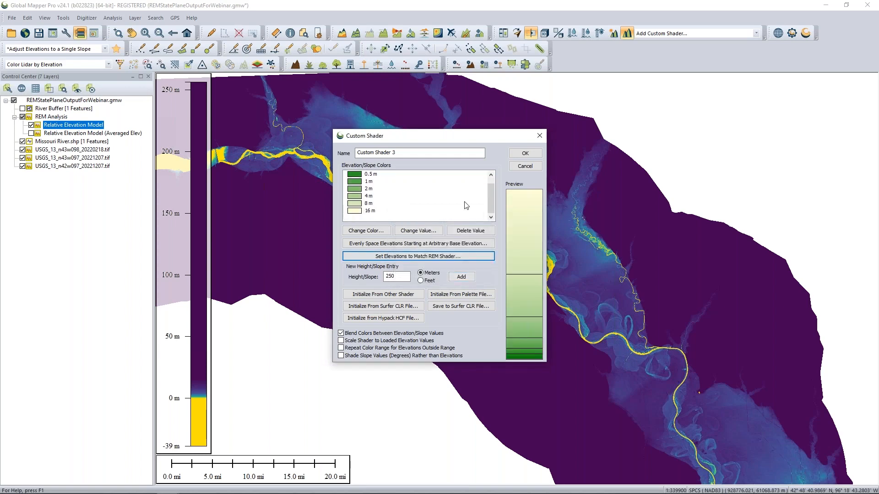
scroll(463, 206, "up", 2)
scroll(463, 207, "up", 1)
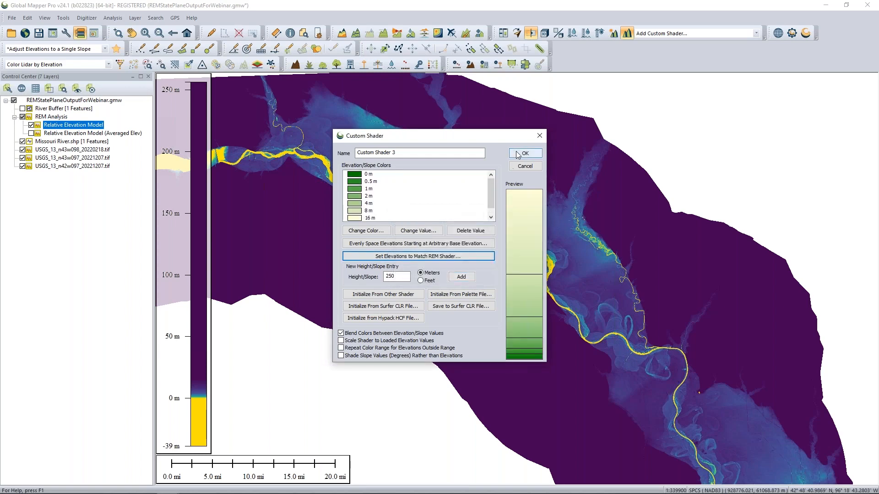
left_click(518, 154)
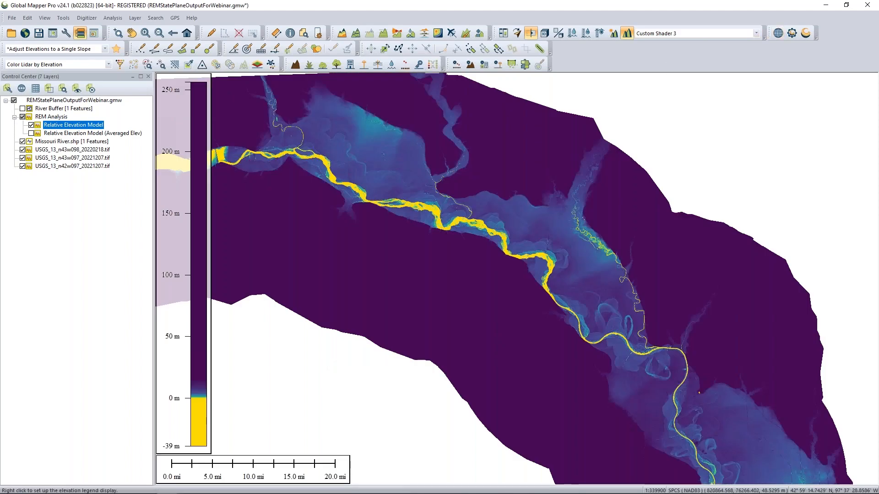
- Assign Custom Shader 3 to the Relative Elevation Model layer in its display options
right_click(71, 127)
left_click(81, 128)
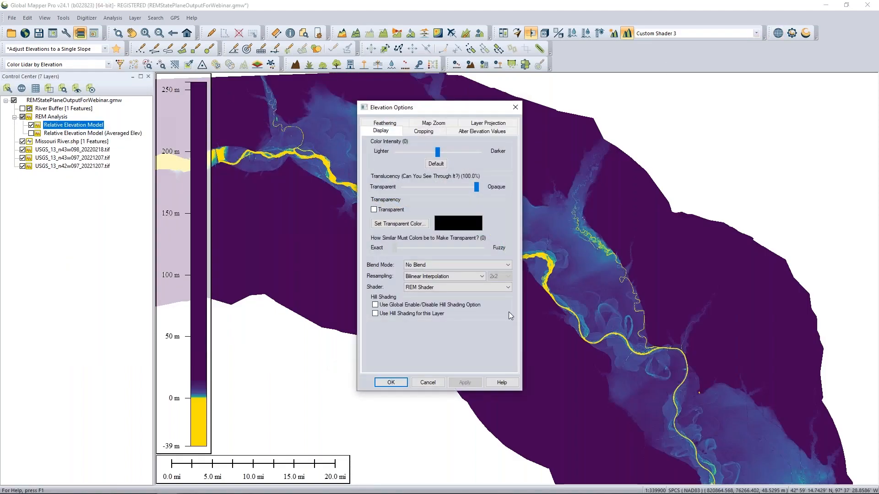
left_click(476, 287)
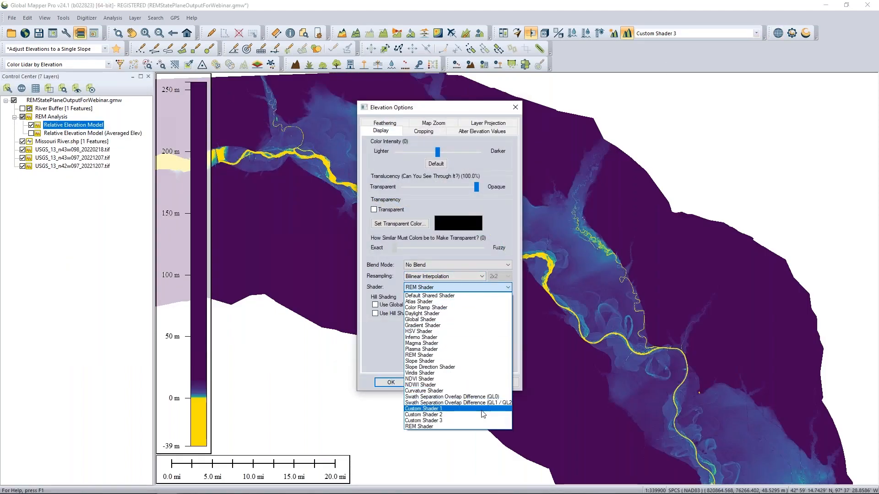
left_click(471, 420)
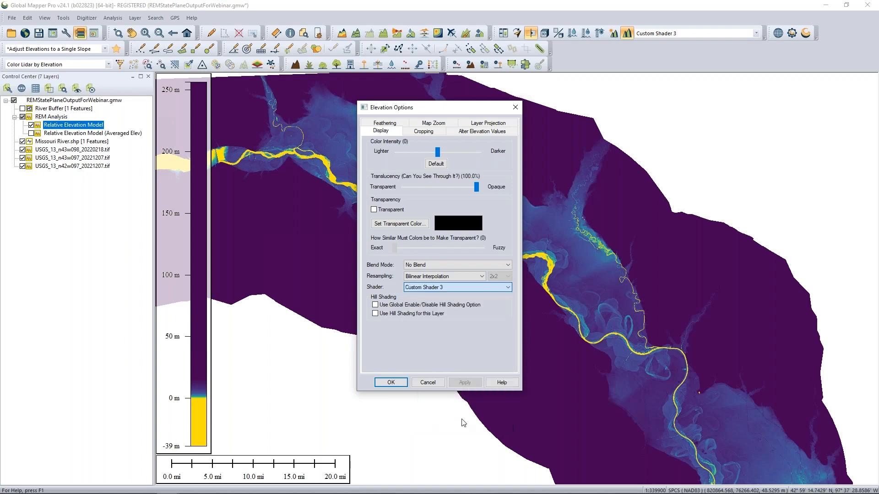
left_click(389, 383)
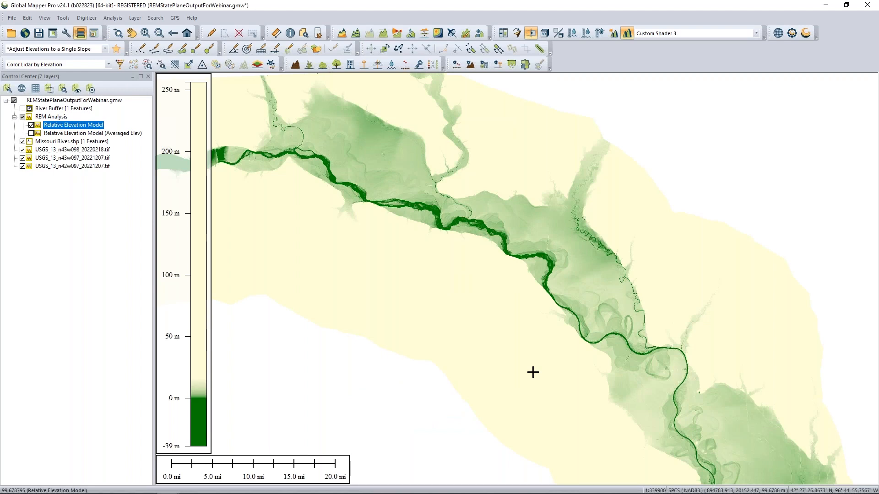
mouse_move(533, 234)
left_mouse_down()
mouse_move(586, 337)
mouse_move(651, 337)
mouse_move(578, 106)
mouse_move(582, 85)
left_mouse_up()
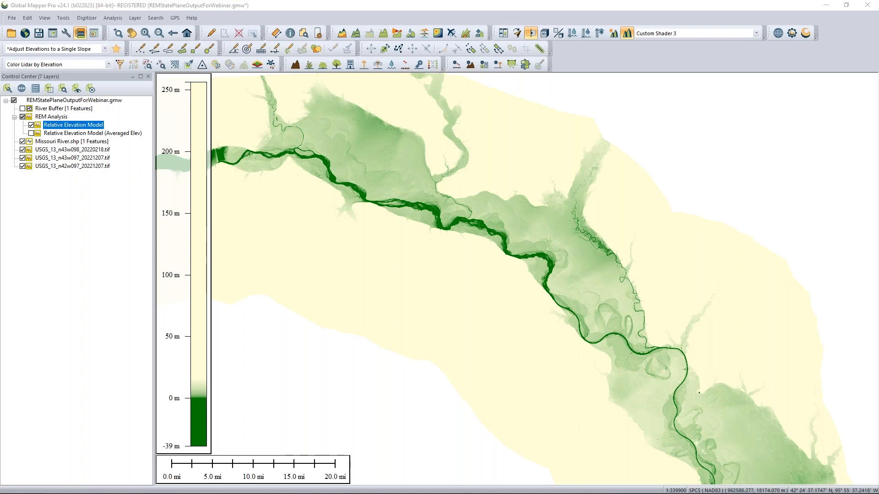
- Hide the REM Analysis layers and examine the Missouri River line over the hill-shaded terrain
left_click(23, 117)
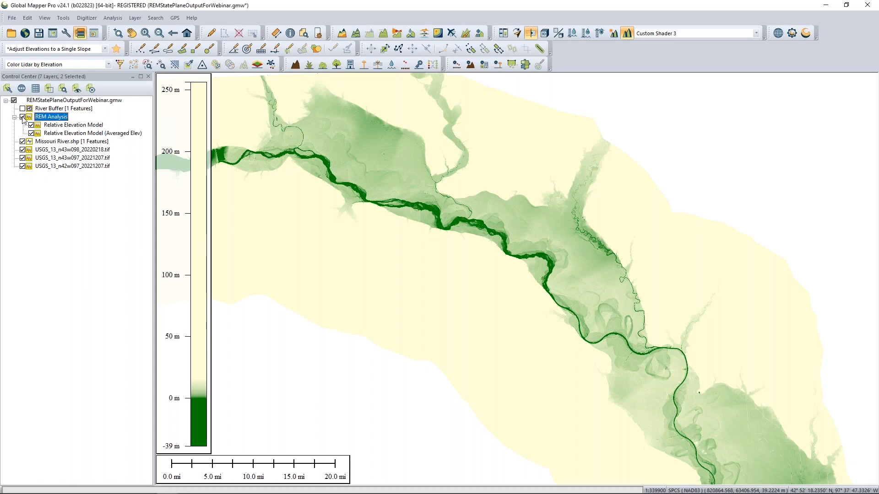
scroll(477, 247, "up", 3)
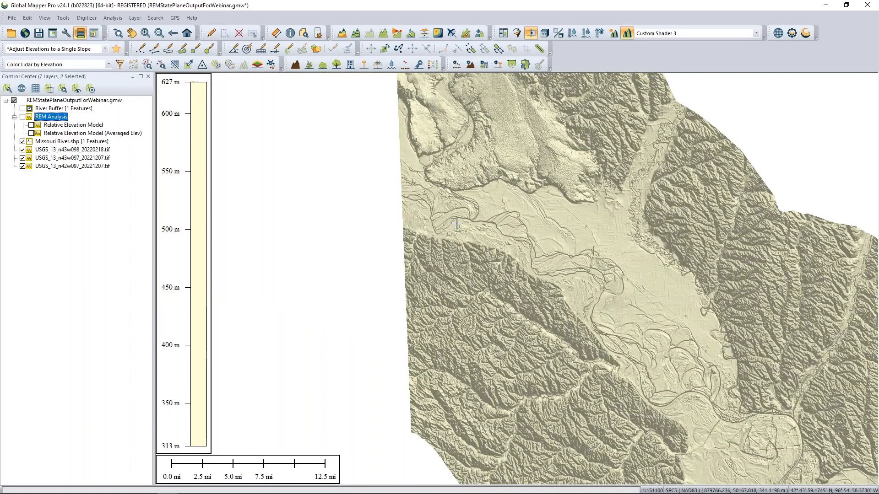
scroll(477, 247, "up", 3)
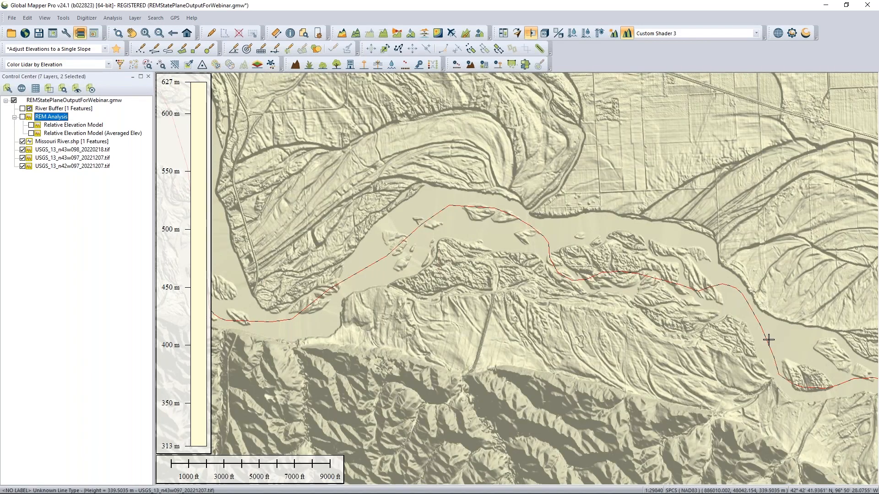
scroll(773, 345, "down", 3)
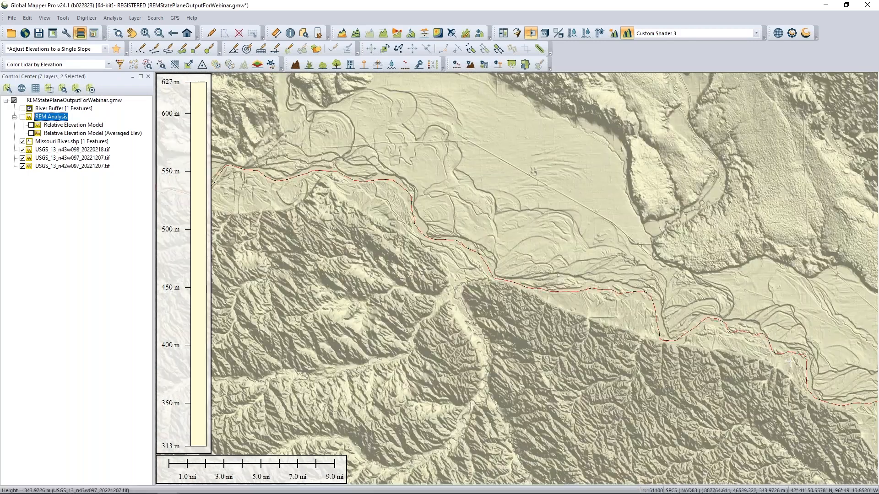
left_click_drag(791, 362, 640, 308)
scroll(630, 304, "down", 1)
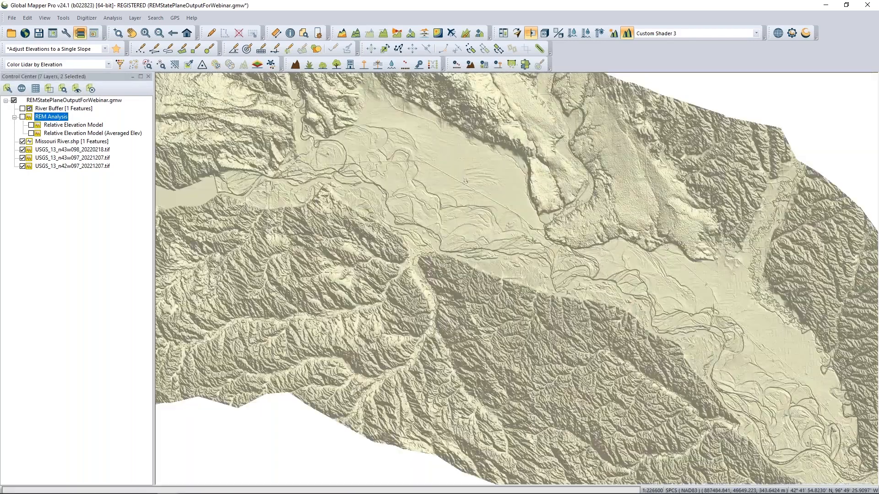
scroll(614, 297, "up", 1)
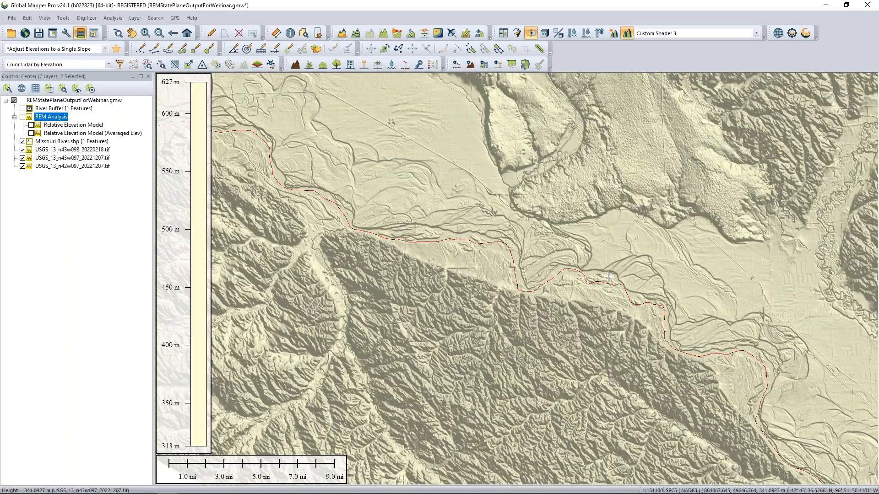
- Show the Relative Elevation Model and Relative Elevation Model (Averaged Elev) layers again
left_click(31, 134)
left_click(31, 125)
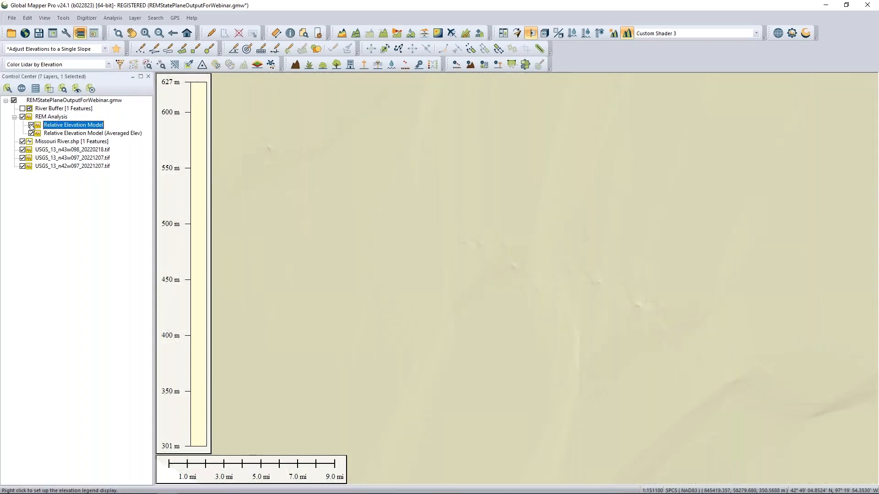
scroll(605, 282, "up", 2)
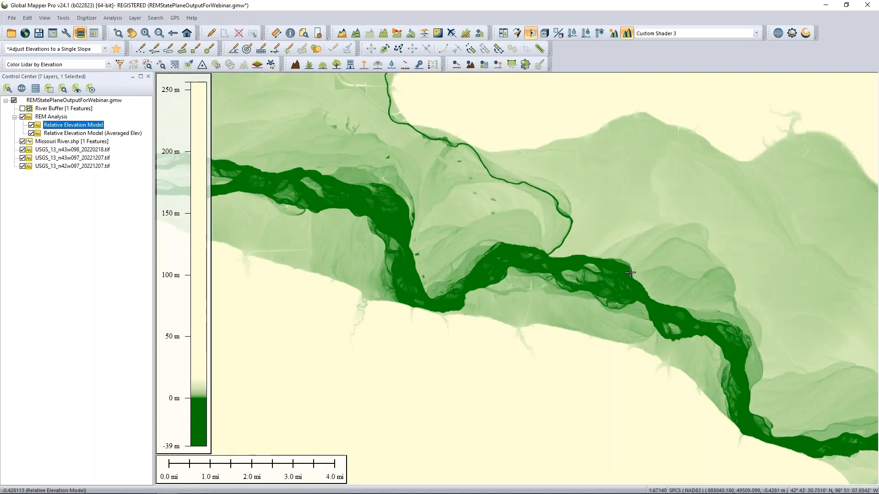
- Move the Missouri River.shp layer above River Buffer in the layer order so the river line draws over the elevation model
left_click(53, 141)
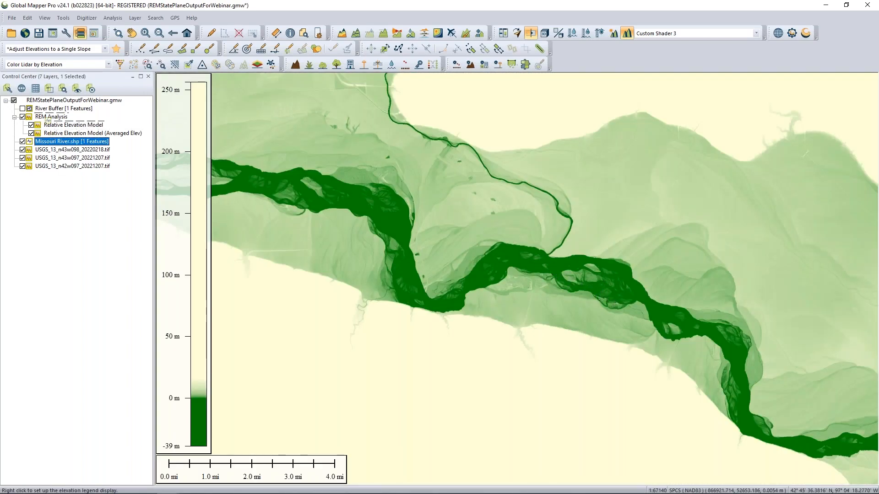
left_click_drag(48, 114, 48, 105)
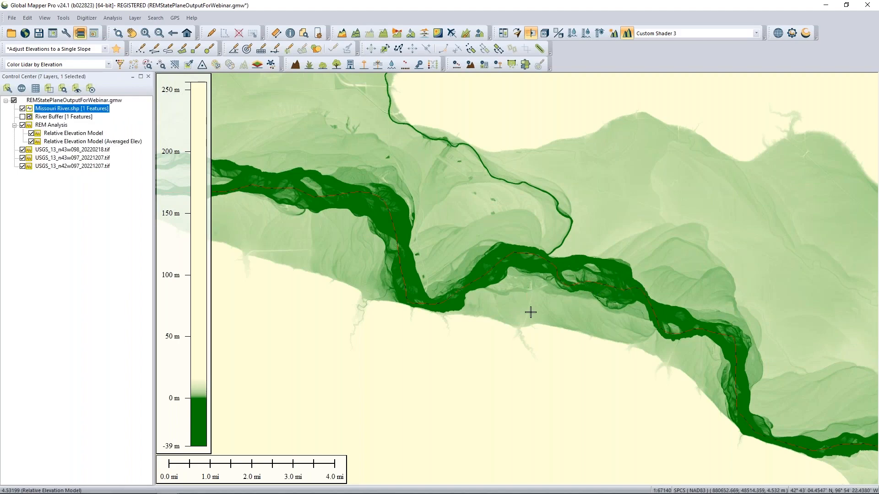
scroll(533, 315, "down", 2)
scroll(536, 316, "down", 2)
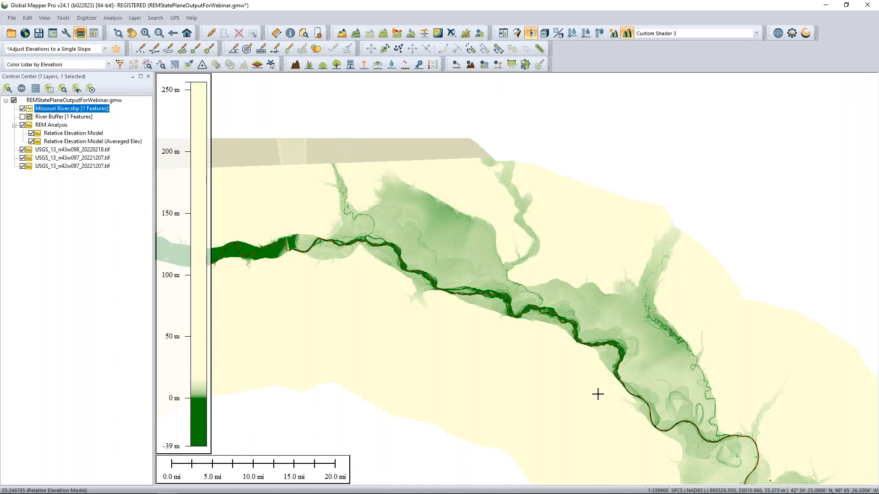
left_click_drag(596, 387, 599, 302)
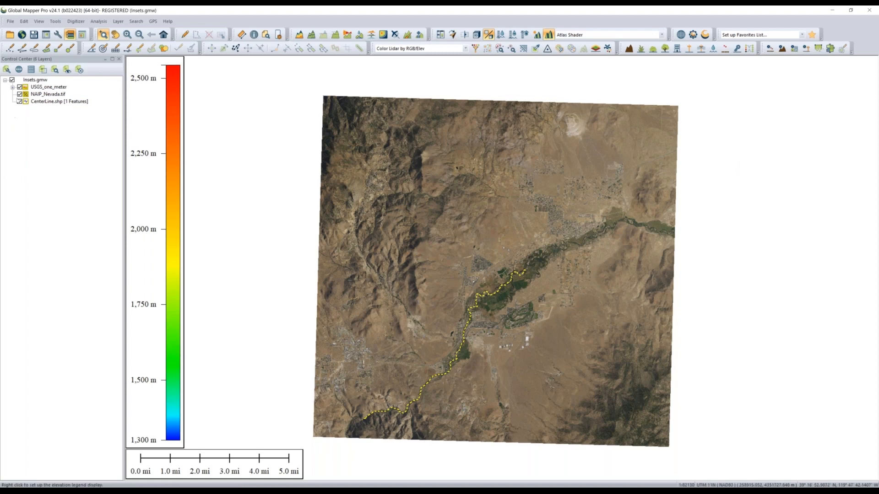
- View the elevation data beneath the NAIP_Nevada.tif imagery, restore the imagery, and hide the CenterLine.shp layer
left_click(19, 94)
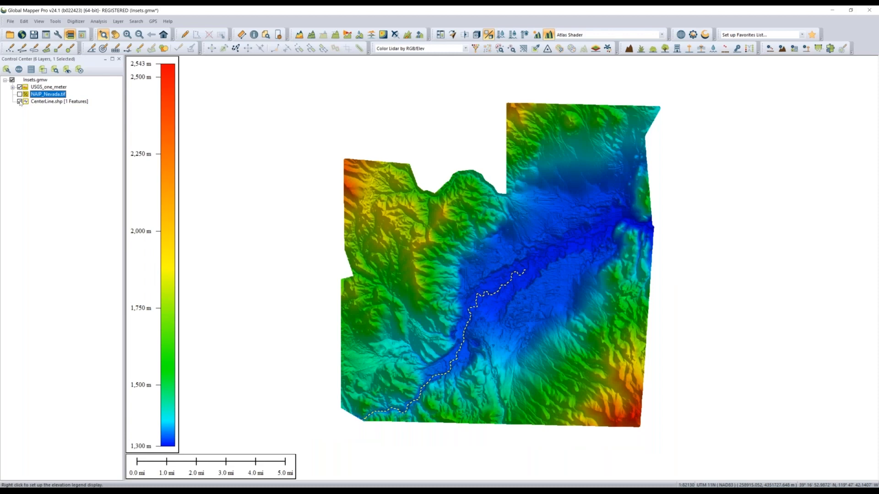
left_click(19, 94)
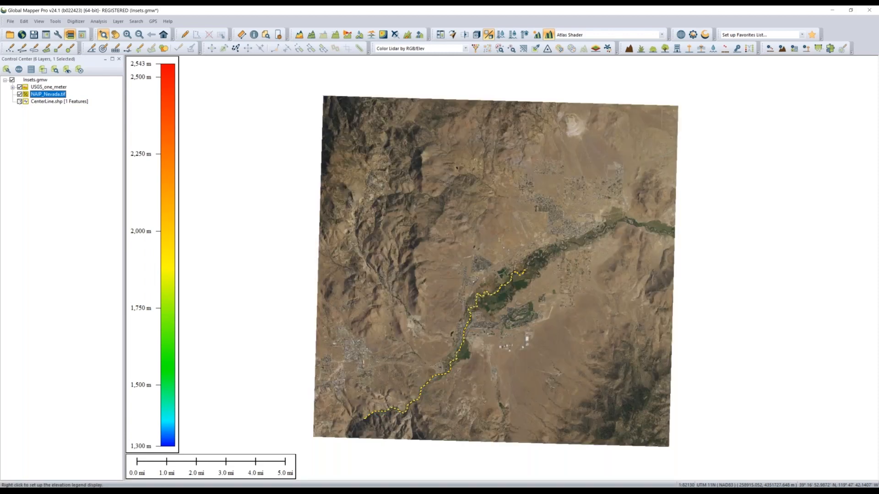
left_click(20, 101)
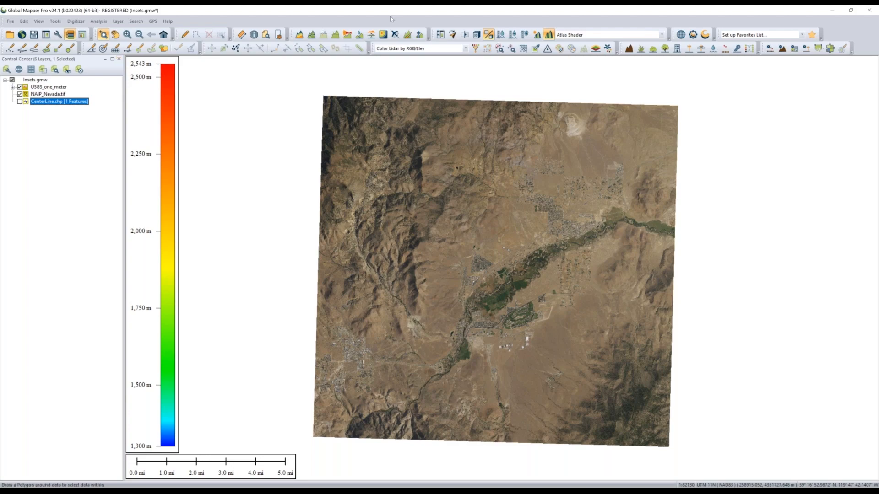
- Inspect the NAIP imagery around the river valley up close in the 3D view and close that view
left_click(481, 38)
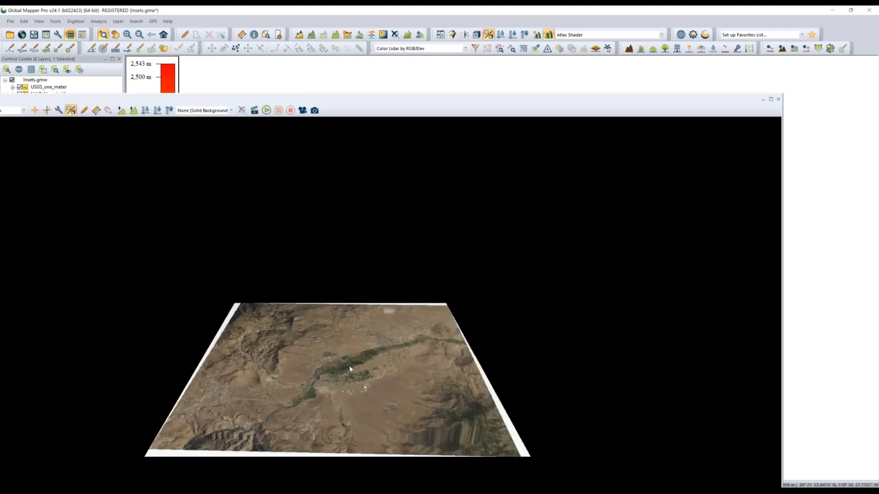
scroll(289, 393, "up", 2)
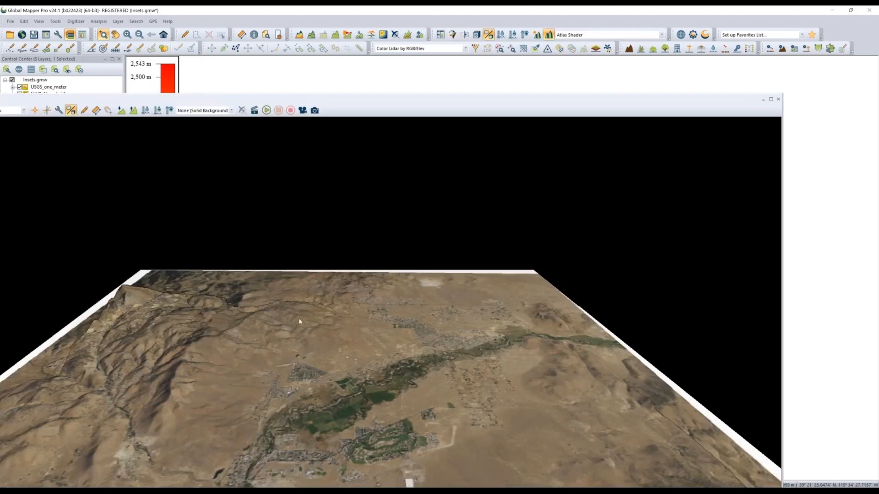
left_click(779, 98)
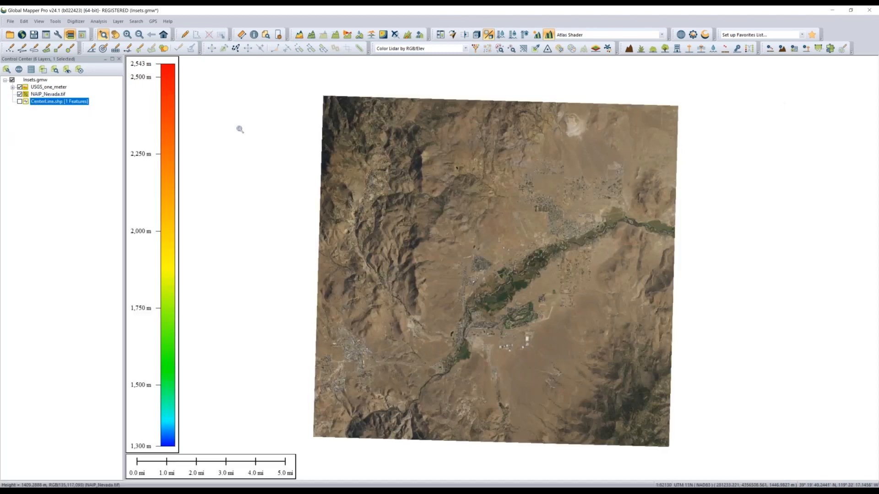
- Hide the NAIP_Nevada.tif imagery, view a path profile about 3.2 mi long from the western highlands to the river valley, and close it
left_click(20, 94)
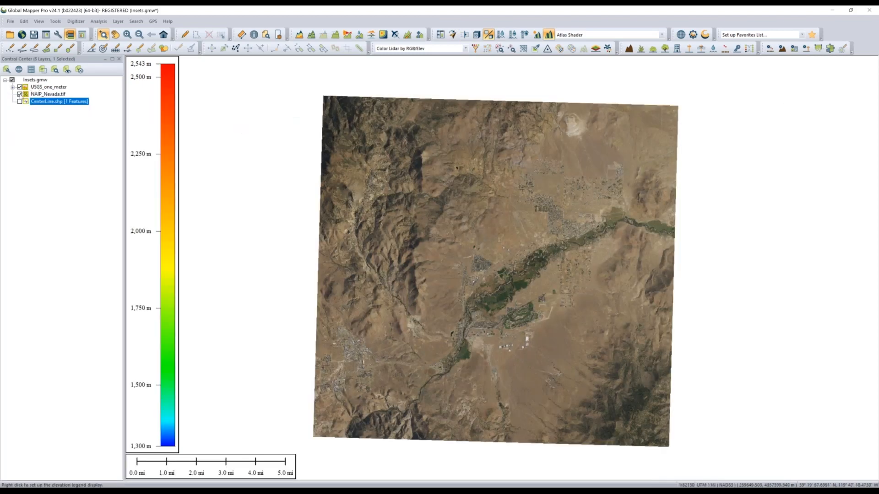
left_click(335, 34)
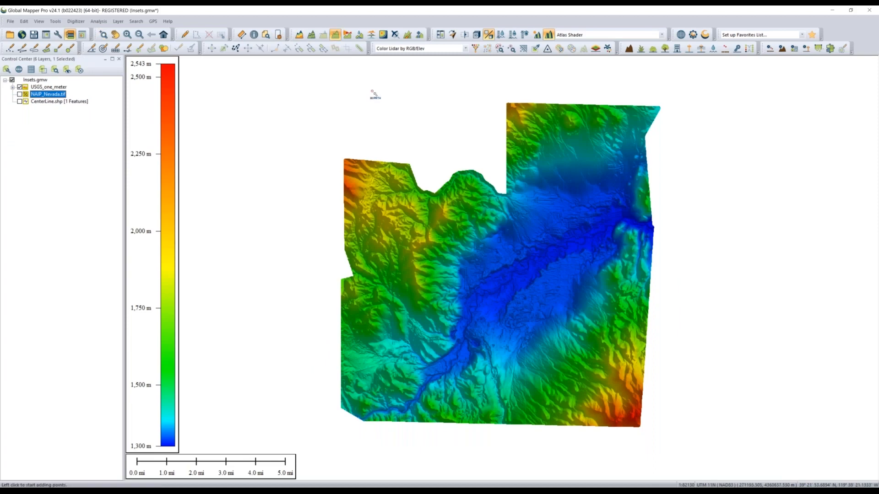
left_click(392, 238)
right_click(481, 272)
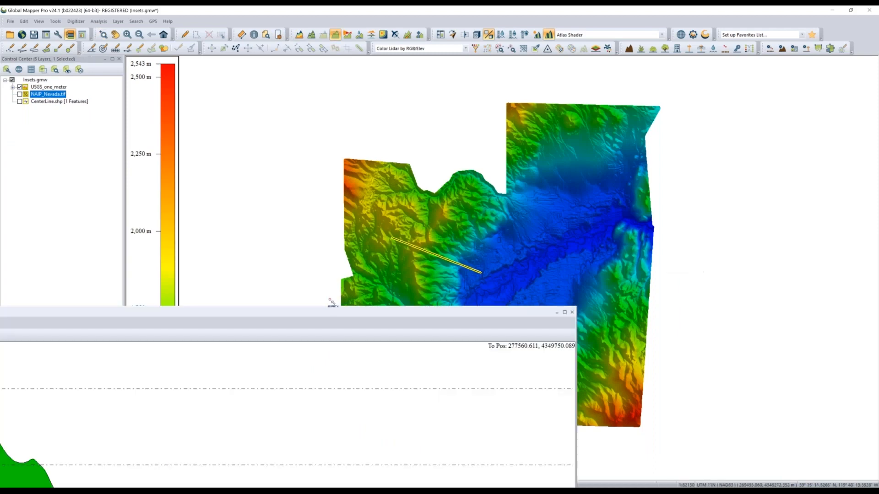
left_click_drag(516, 294, 501, 279)
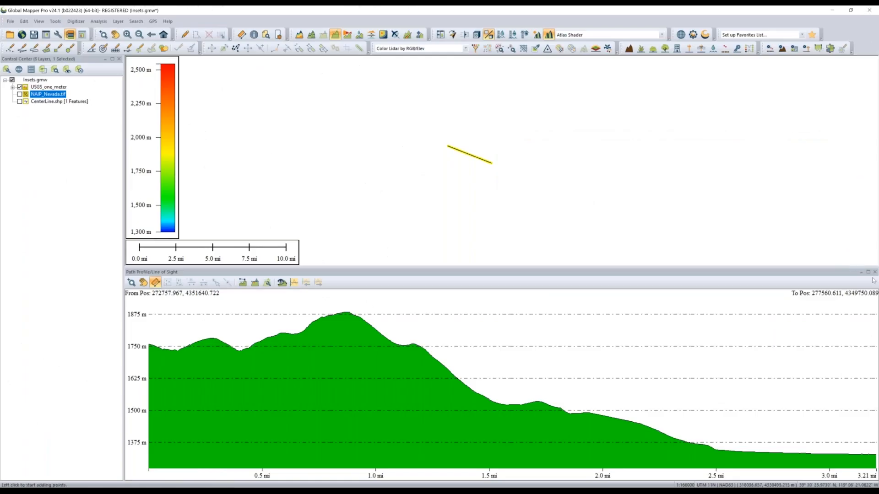
left_click(875, 272)
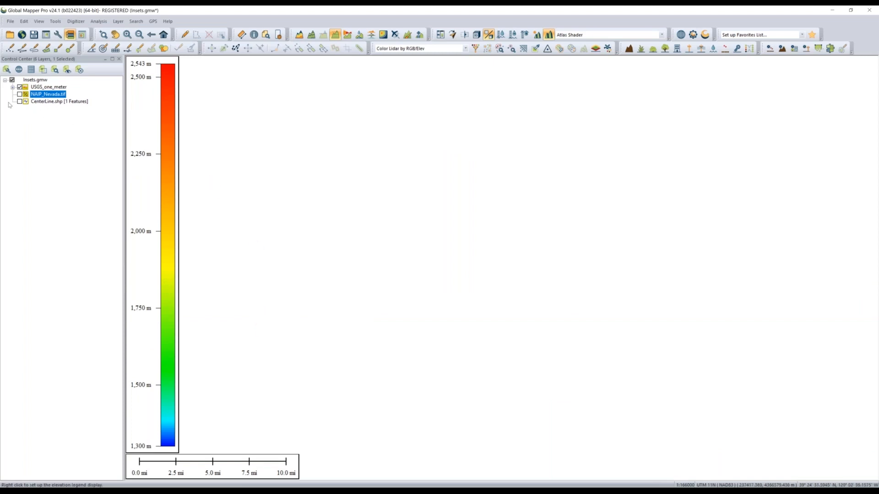
- Show the NAIP_Nevada.tif imagery and the CenterLine.shp layer again
left_click(19, 94)
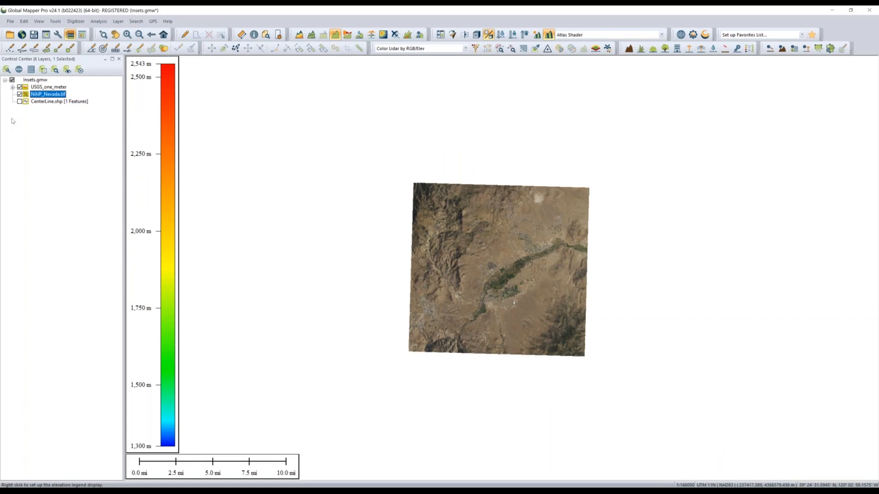
left_click(19, 101)
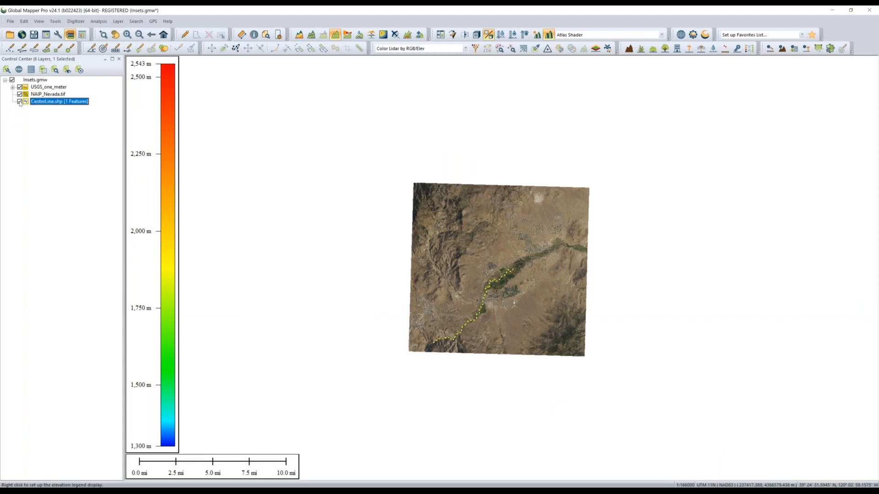
- Review the data source options for an inset map element in the Map Layout Editor without inserting one
left_click(46, 34)
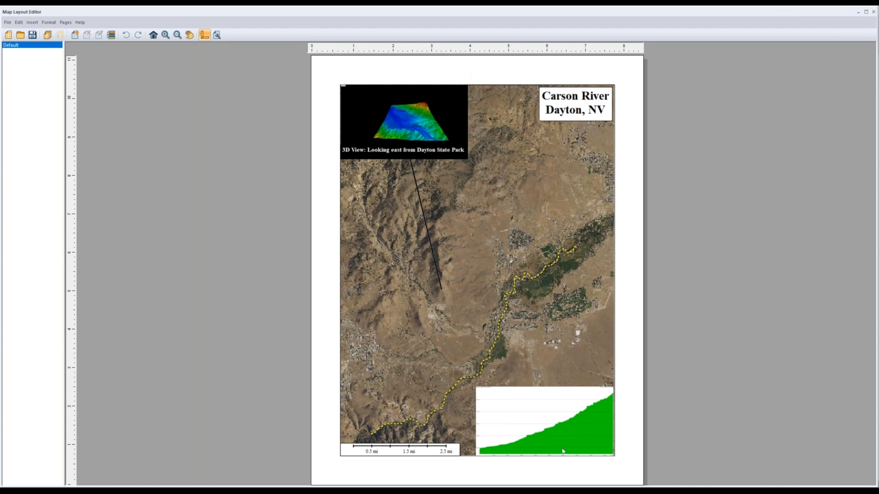
left_click(32, 22)
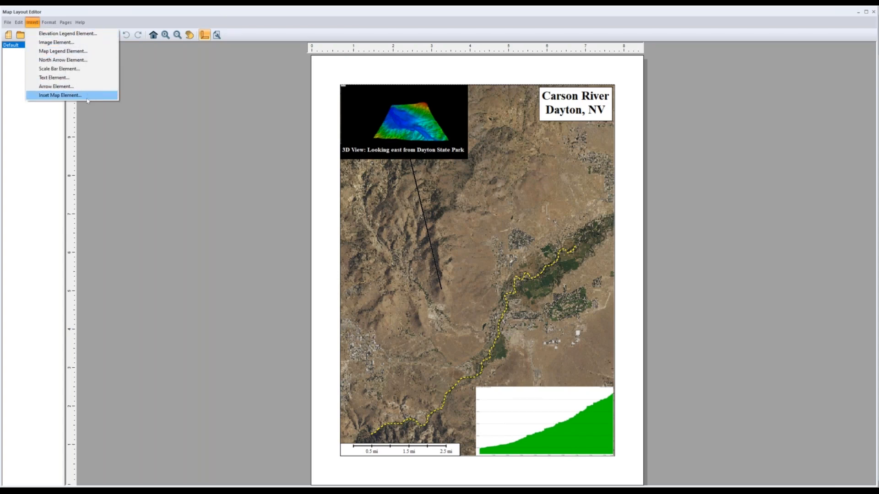
left_click(59, 95)
left_click(412, 214)
left_click(438, 206)
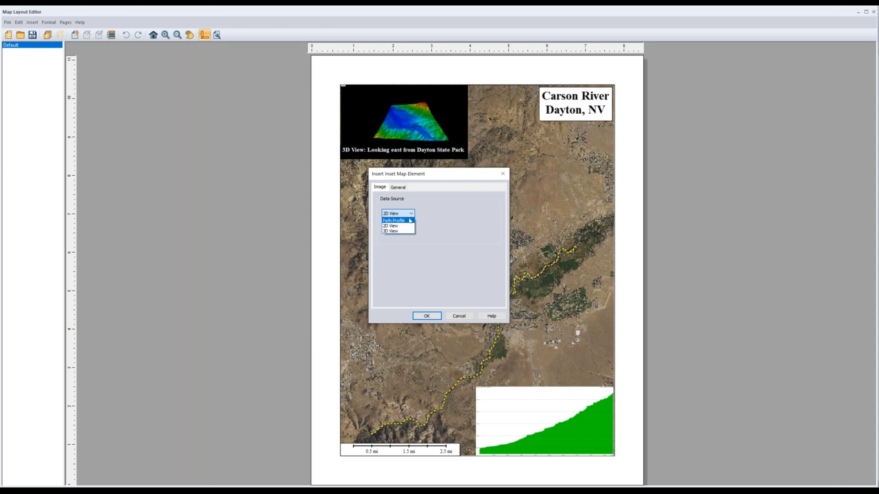
left_click(433, 260)
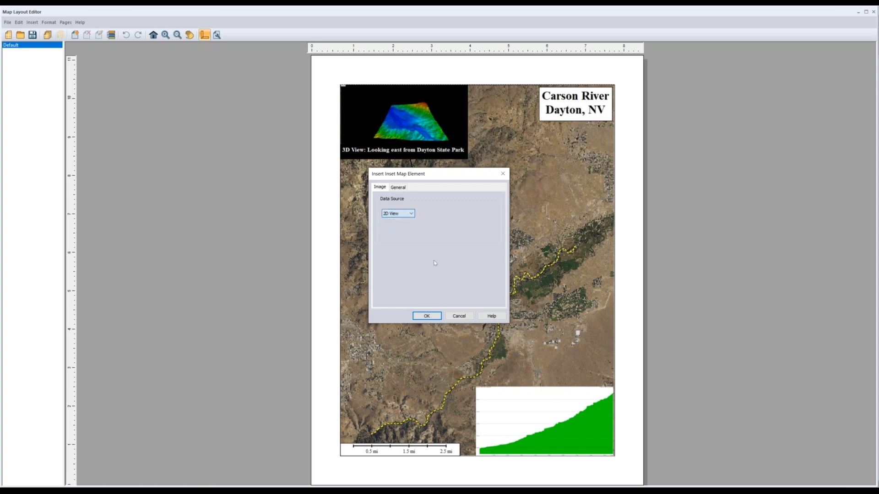
left_click(504, 172)
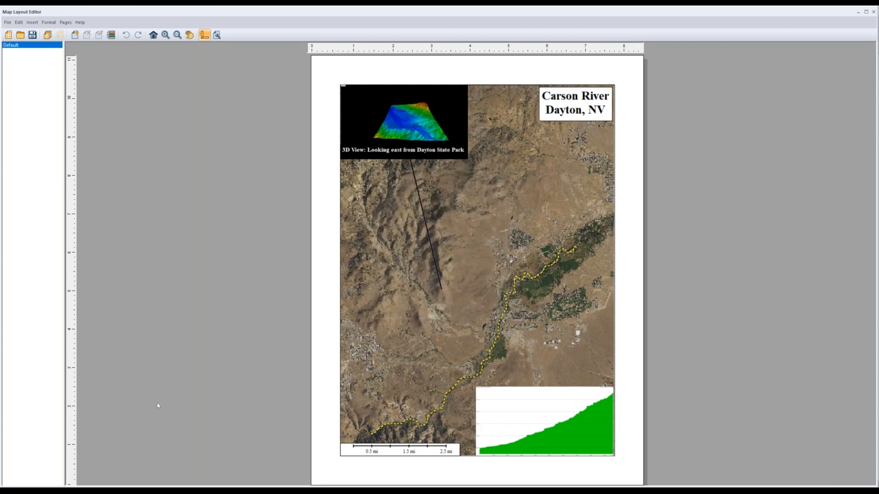
- Return to the main map, view a path profile about 2.7 mi long running east across the western highlands, and close it
mouse_move(215, 492)
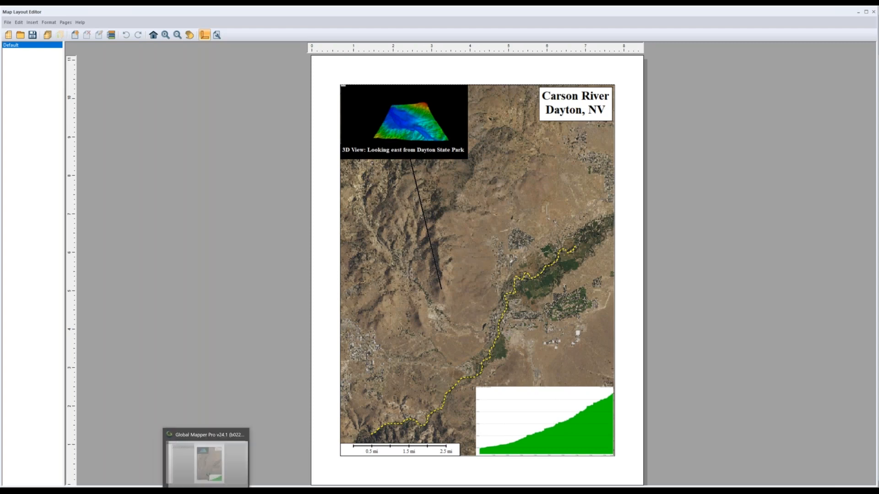
left_click(855, 15)
scroll(453, 245, "up", 3)
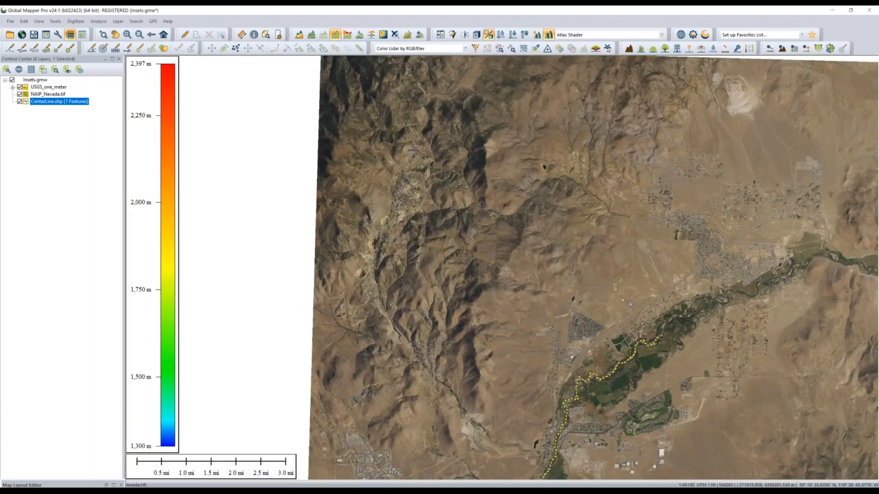
left_click_drag(398, 215, 532, 220)
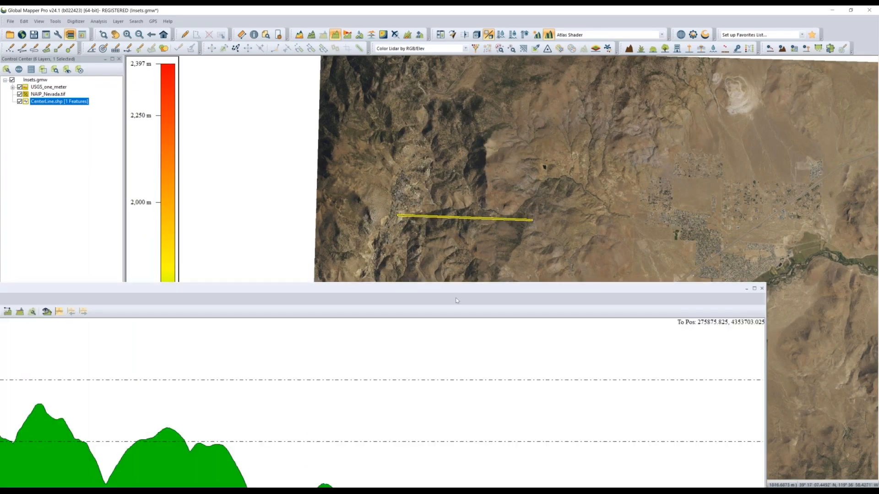
left_click_drag(464, 286, 445, 241)
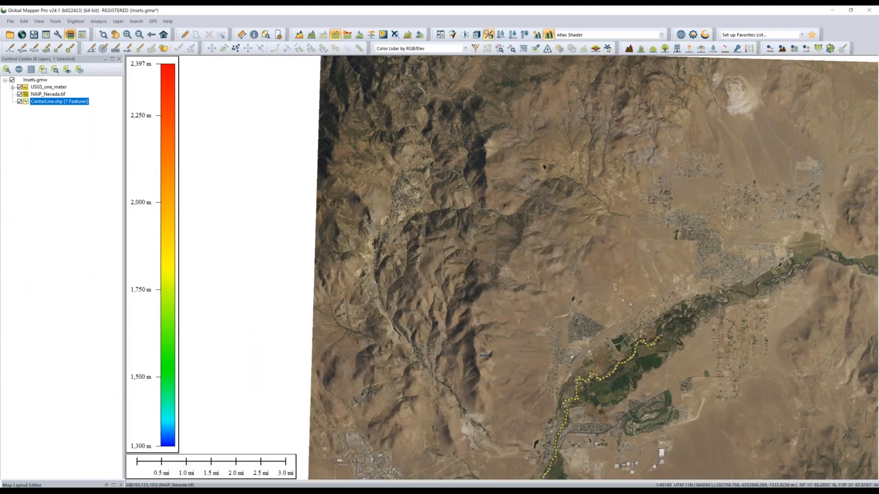
left_click(760, 236)
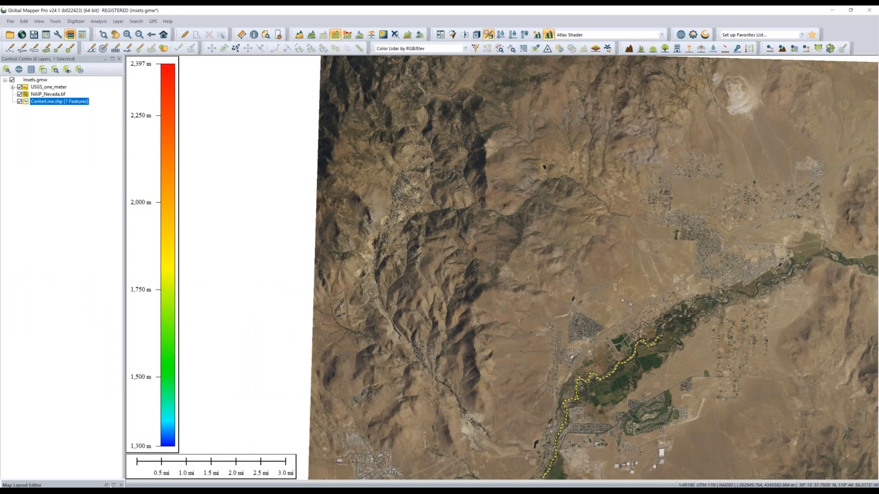
- Review the image properties of the path profile inset in the Map Layout Editor without changing them
left_click(106, 485)
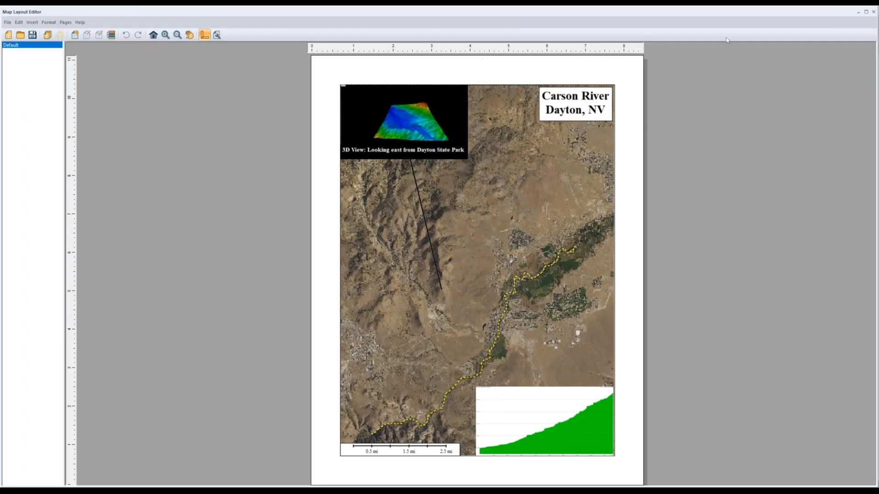
left_click(566, 417)
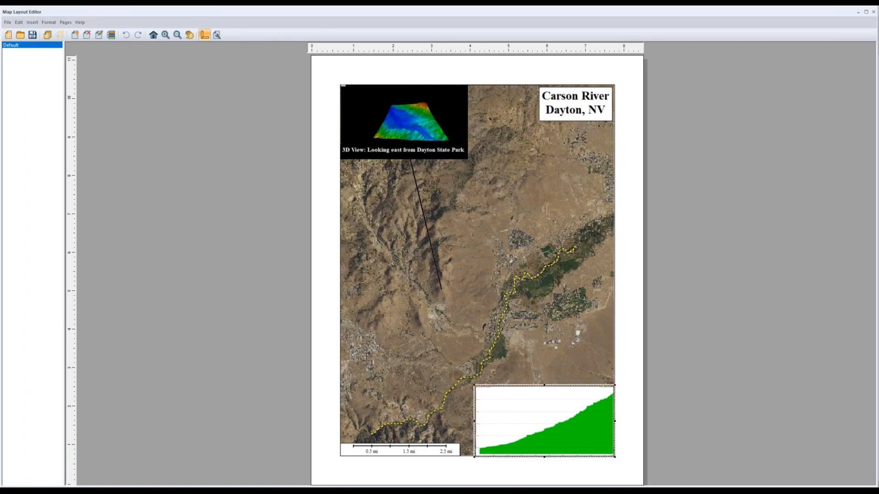
right_click(566, 414)
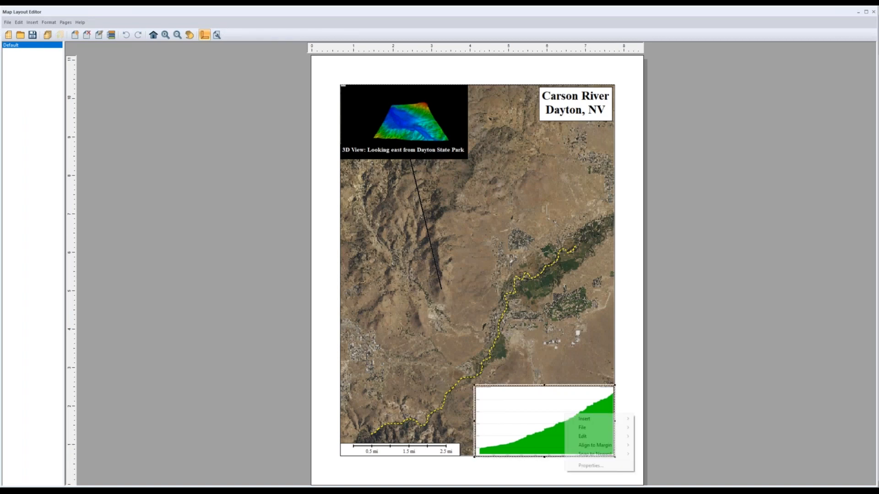
left_click(595, 465)
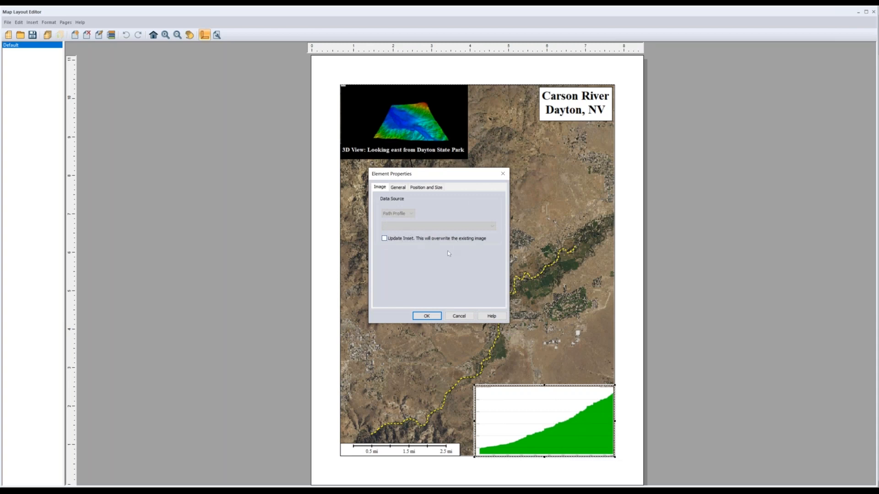
left_click(504, 174)
left_click(730, 271)
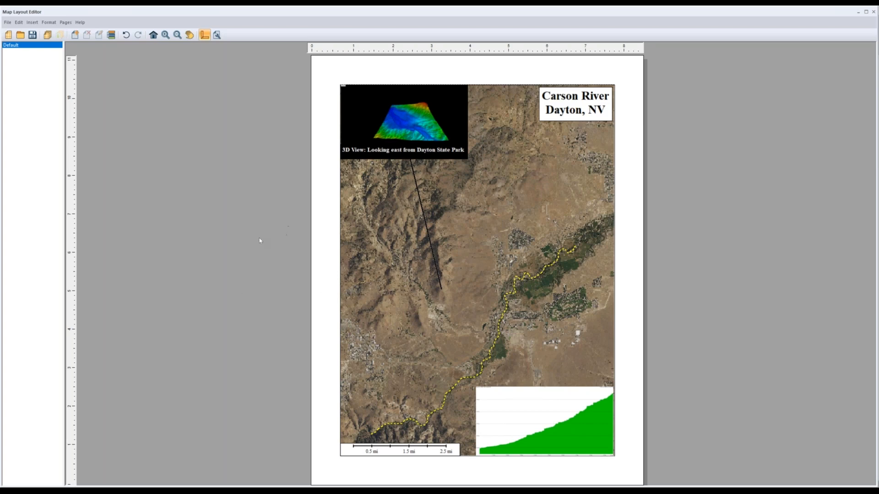
- Crop the CenterLine.shp river line in the main map by 300 meters from both ends, then clear the selection
left_click(858, 14)
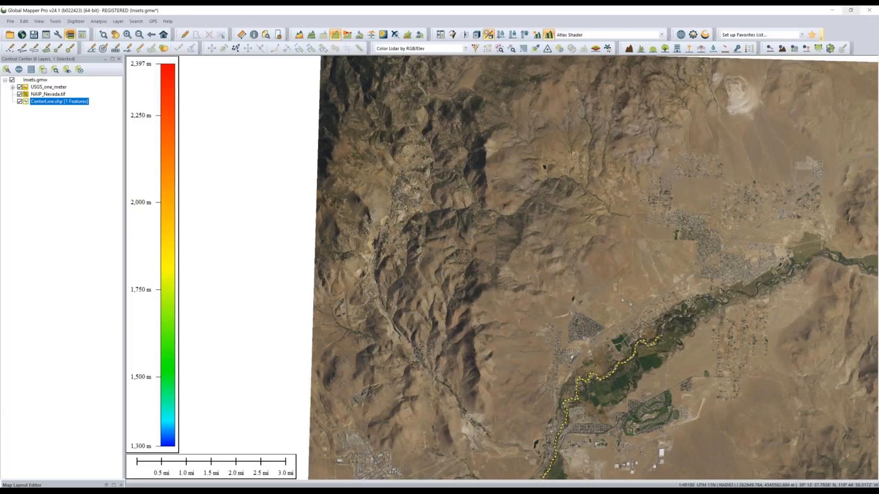
left_click_drag(666, 402, 638, 306)
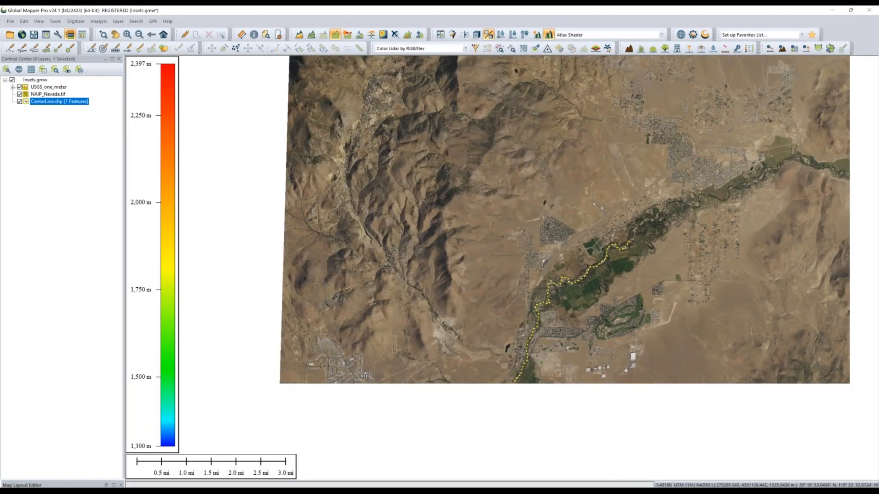
scroll(573, 324, "up", 1)
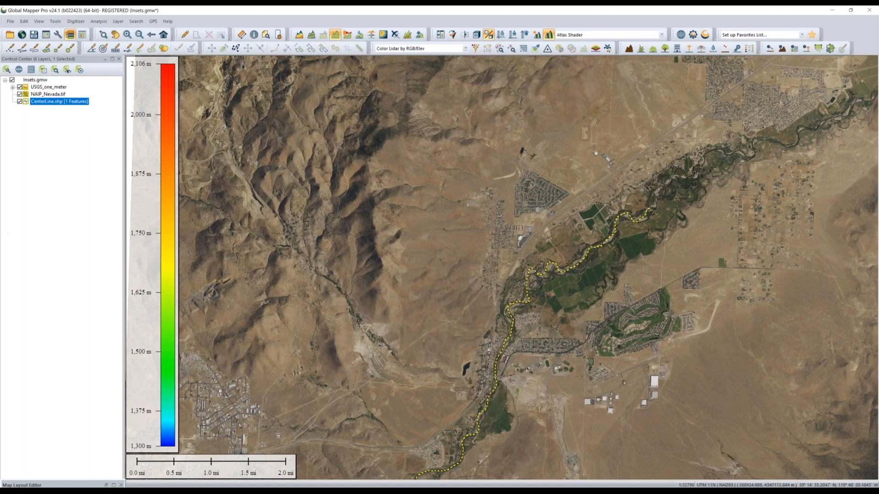
left_click(186, 33)
left_click(580, 262)
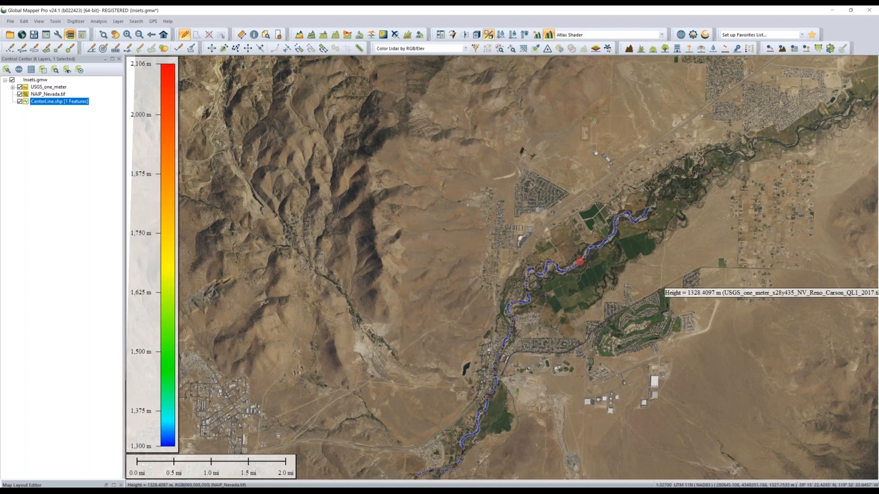
right_click(728, 251)
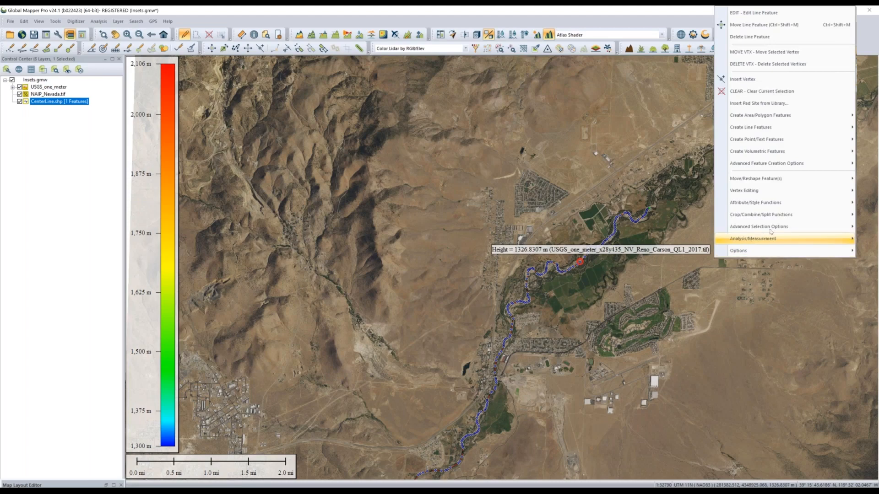
mouse_move(784, 211)
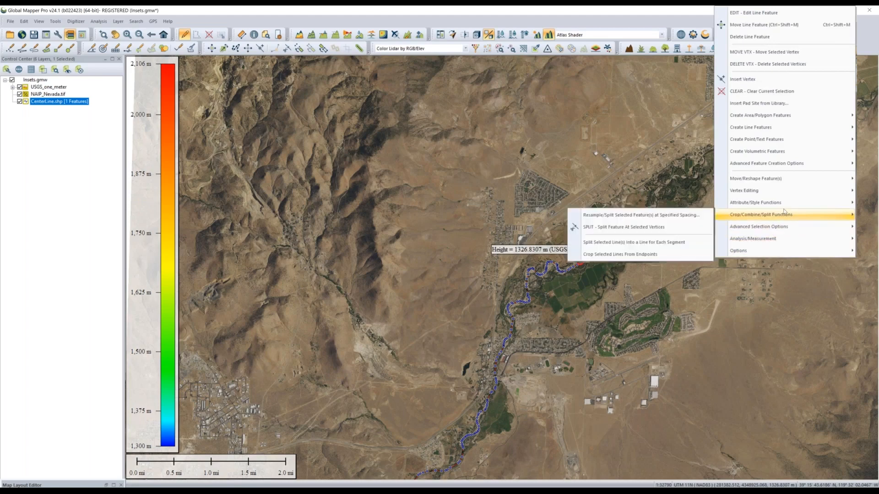
mouse_move(740, 207)
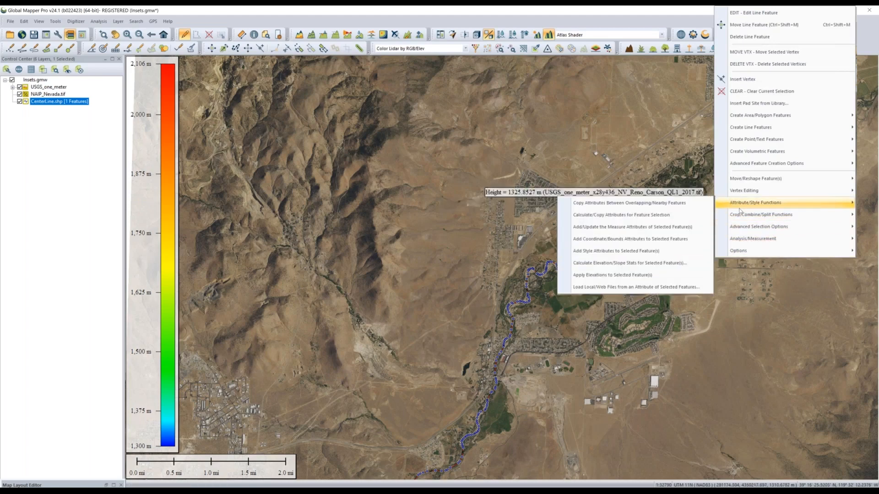
left_click(653, 254)
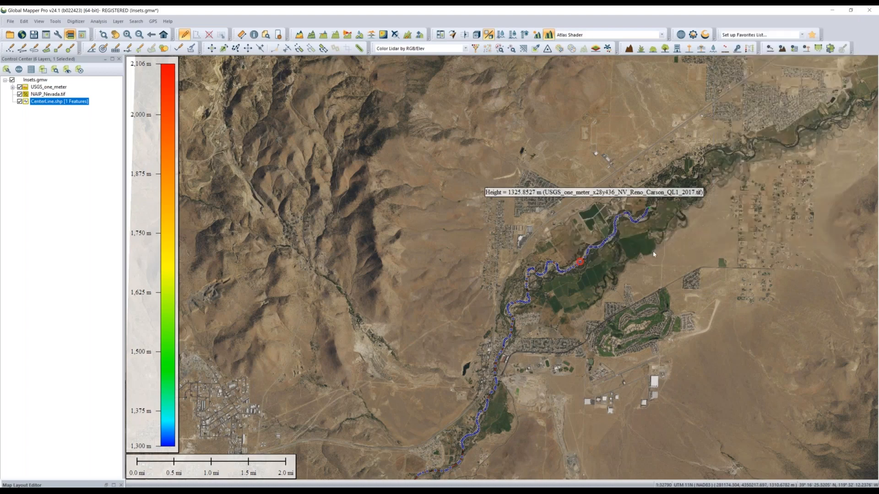
left_click_drag(447, 201, 425, 195)
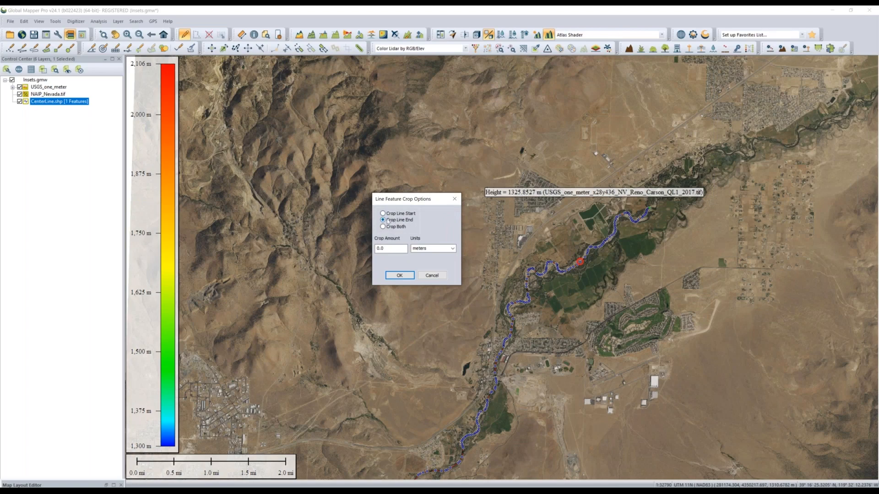
left_click(388, 226)
left_click_drag(394, 247, 347, 253)
type("300")
left_click(400, 276)
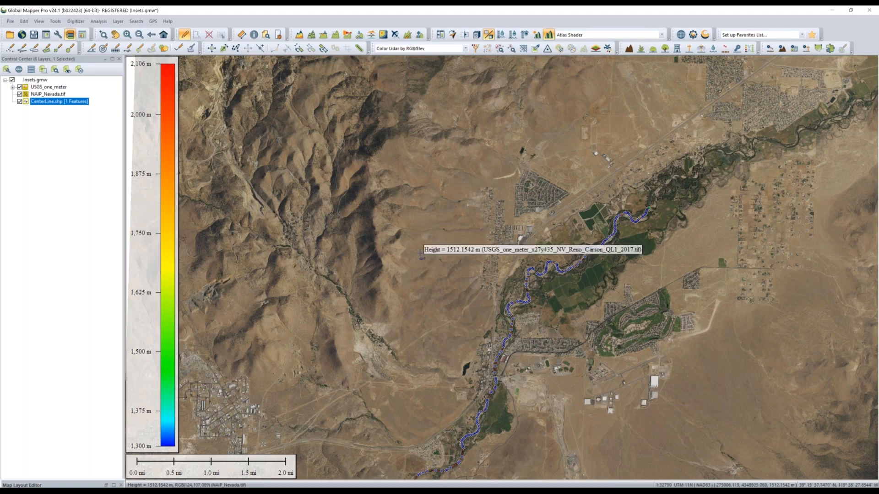
left_click(561, 301)
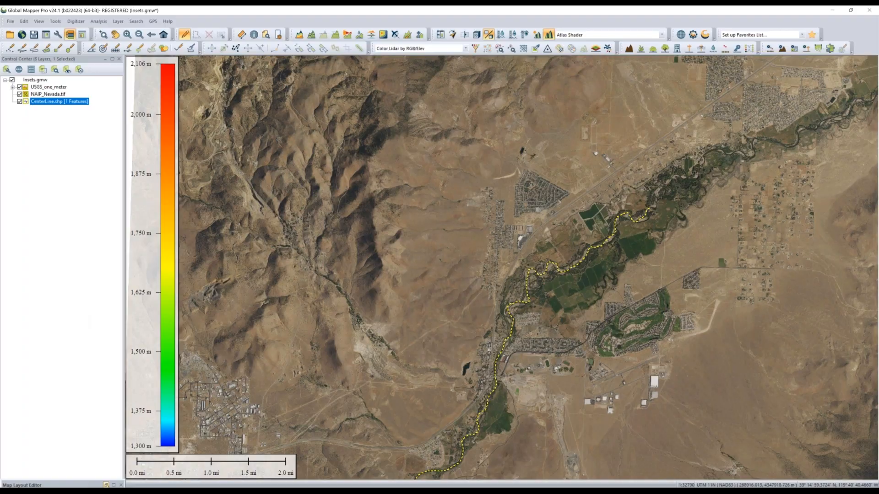
left_click(106, 485)
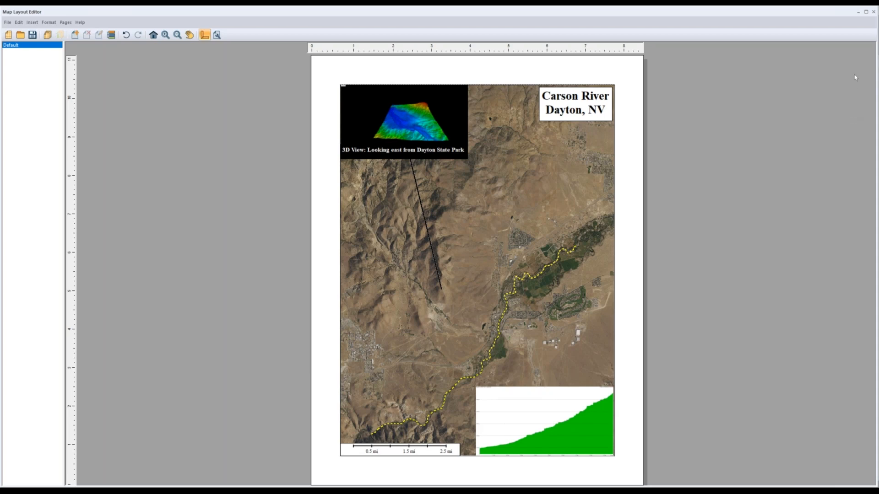
left_click(859, 11)
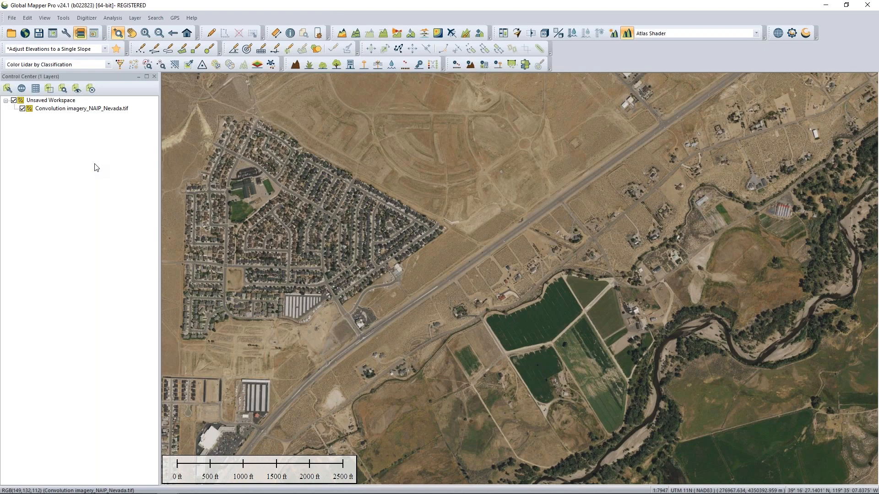
- Apply Sharpen II resampling to the Convolution imagery_NAIP_Nevada.tif layer and move its options dialog off the central farmland
right_click(89, 112)
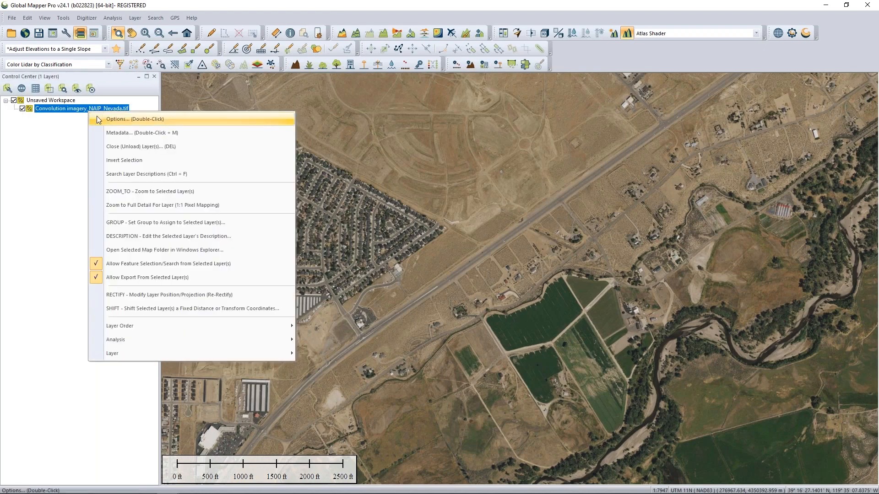
left_click(99, 120)
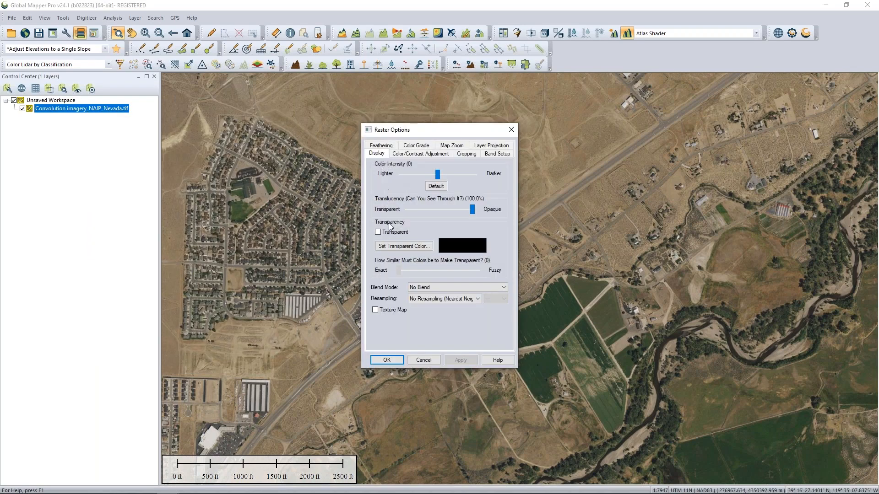
left_click(477, 299)
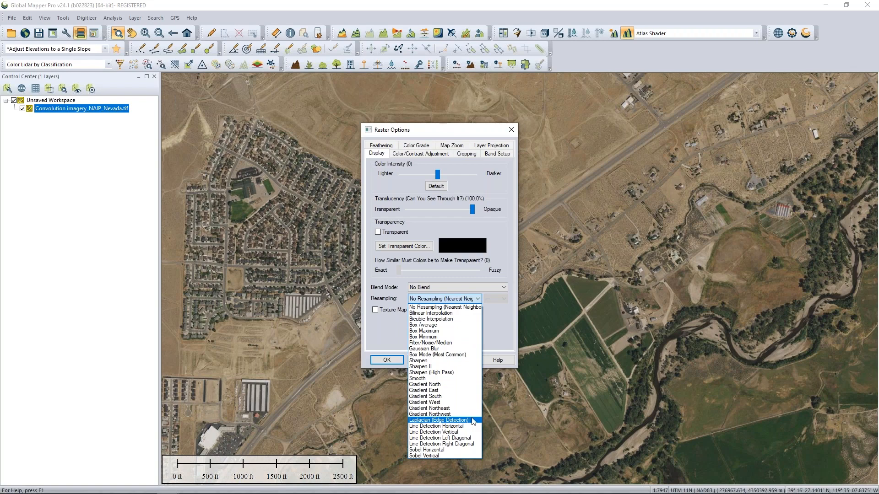
left_click(468, 369)
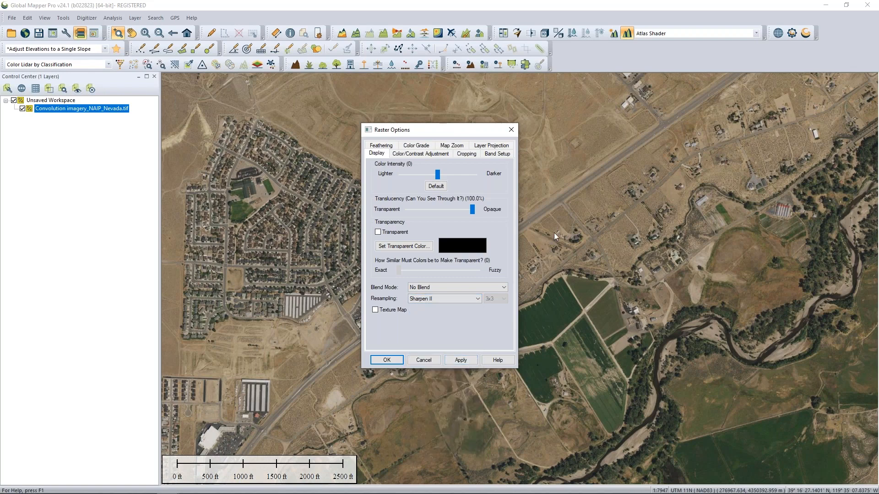
left_click(460, 361)
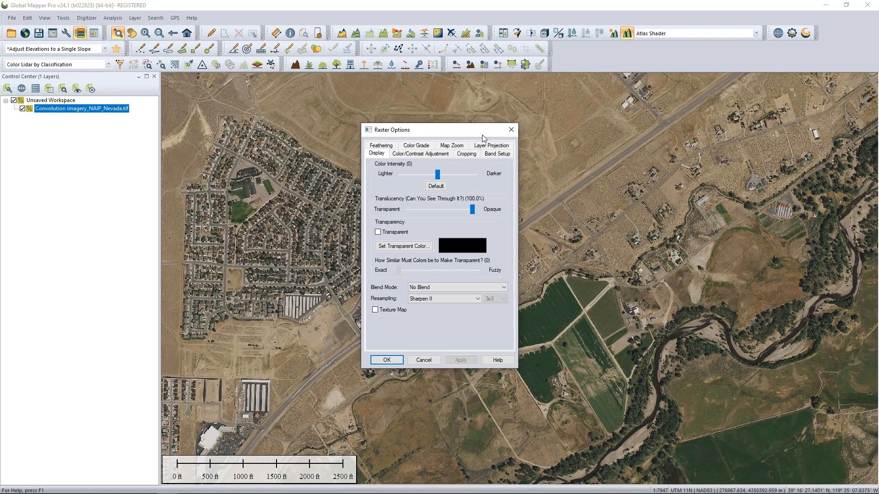
left_click_drag(473, 130, 311, 155)
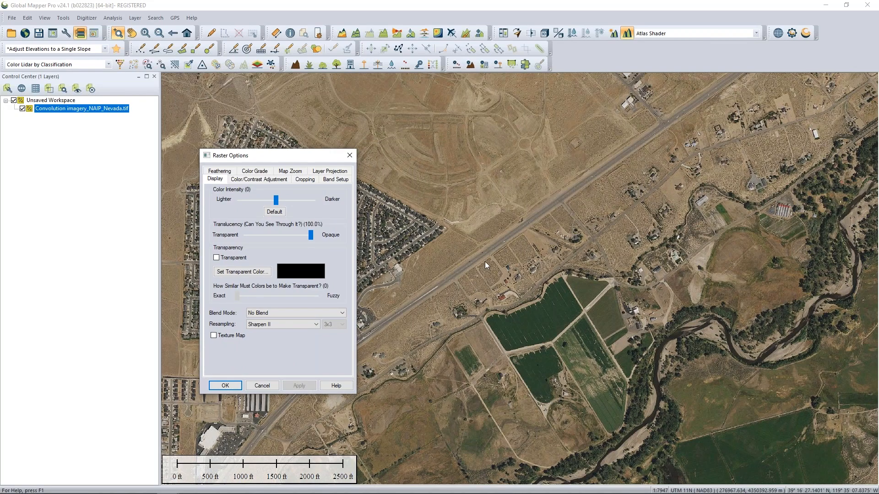
- Set the imagery layer's resampling to No Resampling (Nearest Neighbor) and apply it
left_click(301, 325)
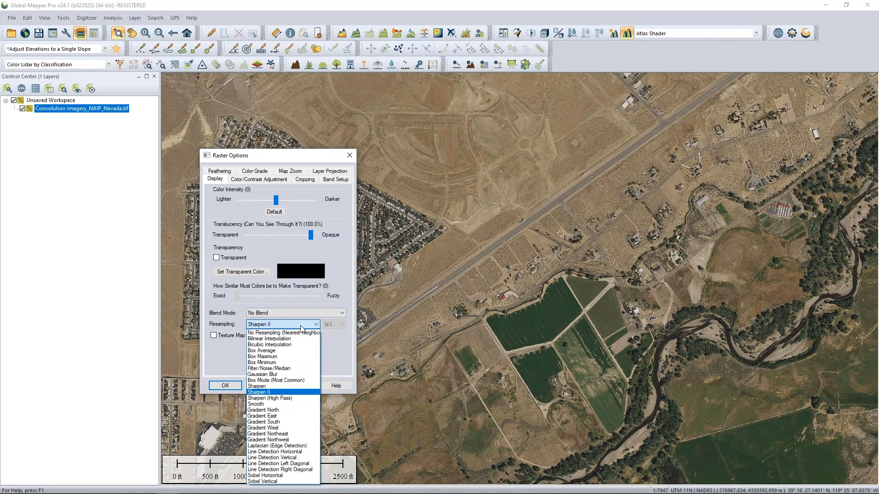
left_click(293, 332)
left_click(299, 385)
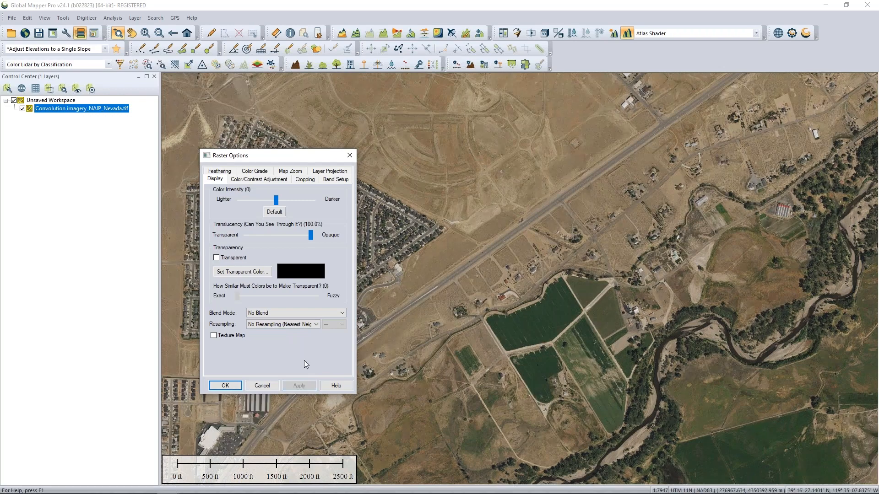
- Apply Sharpen II resampling to the NAIP imagery layer again and close its raster options
left_click(302, 325)
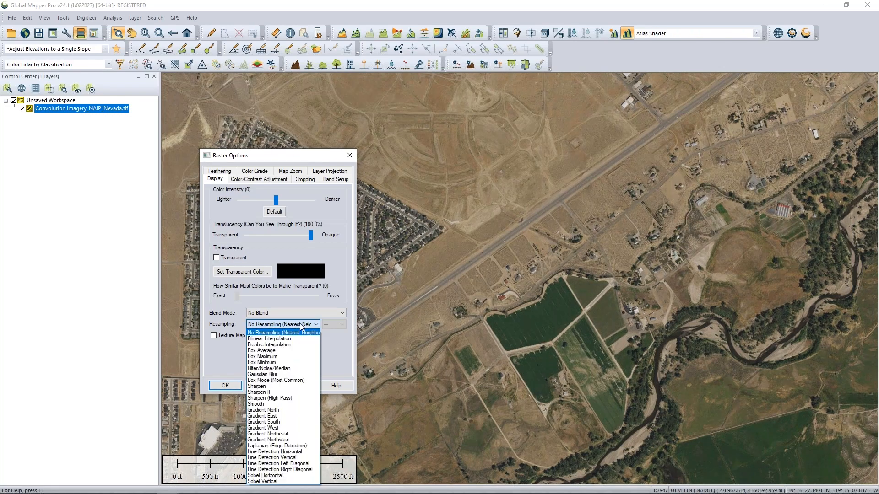
left_click(295, 393)
left_click(300, 386)
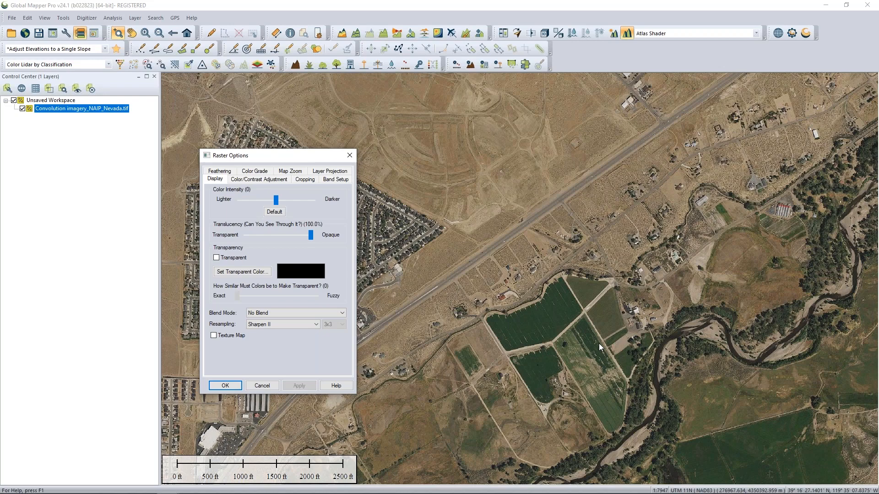
left_click(351, 156)
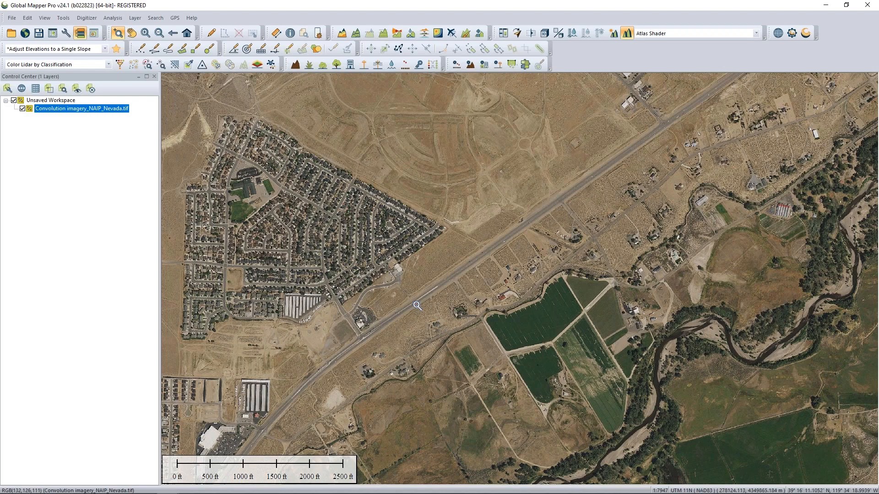
left_click(113, 19)
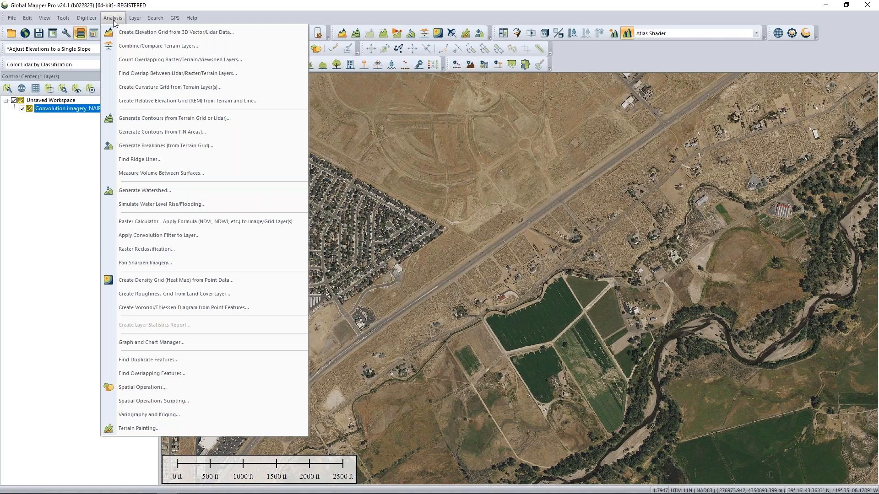
left_click(212, 236)
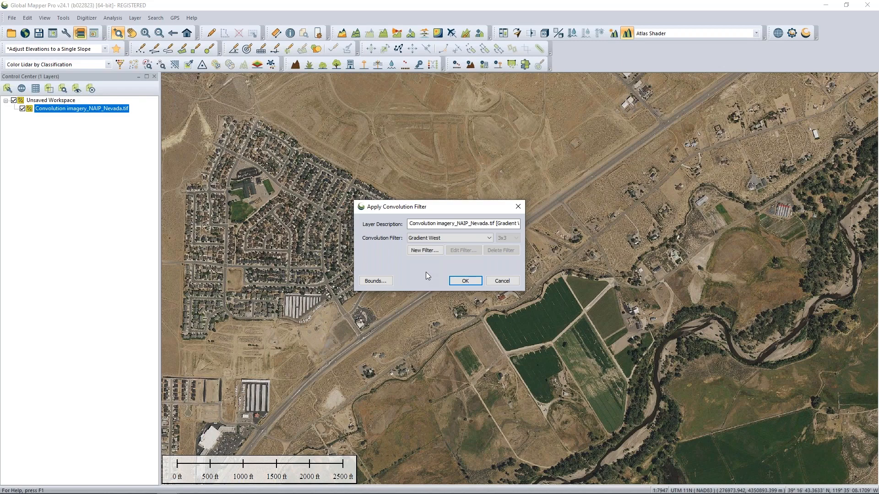
left_click(502, 281)
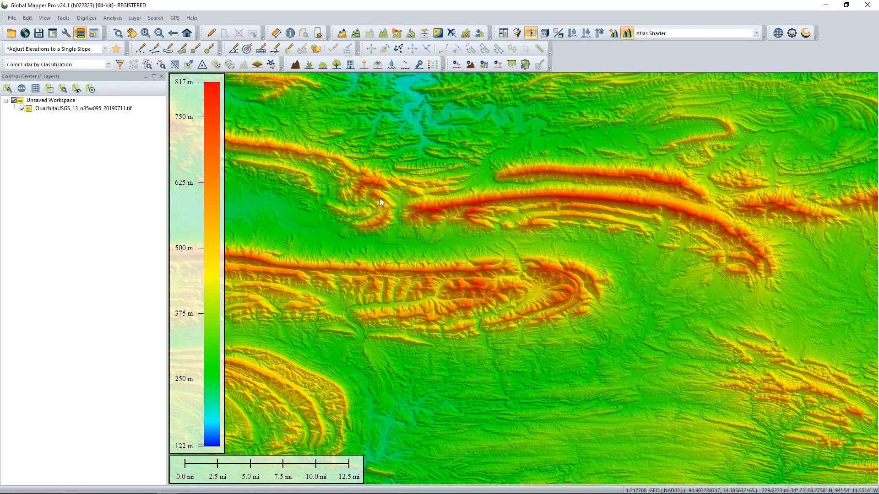
- Start a convolution filter on the OuachitaUSGS_13_n35w095_20190711.tif terrain layer and choose Gradient North
left_click(115, 19)
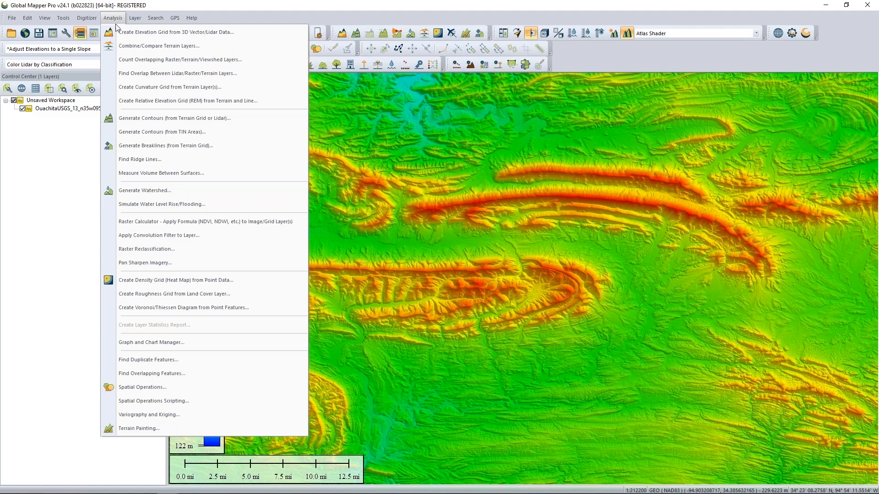
left_click(149, 234)
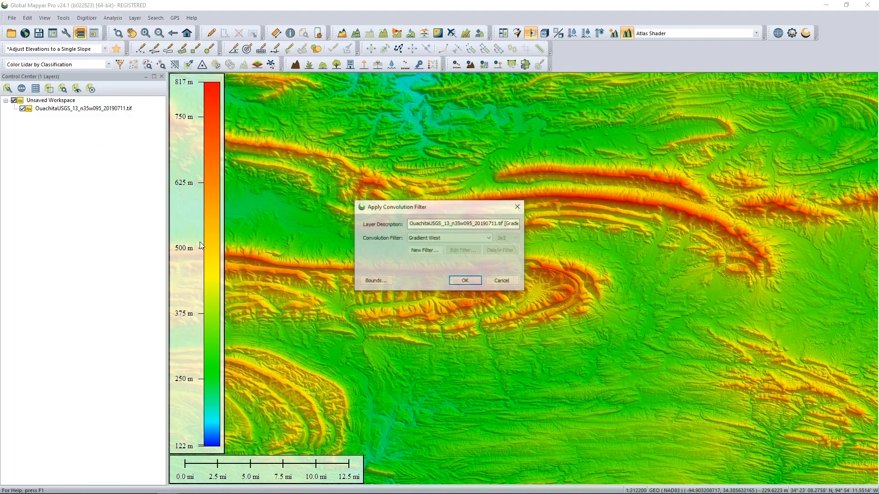
left_click(454, 239)
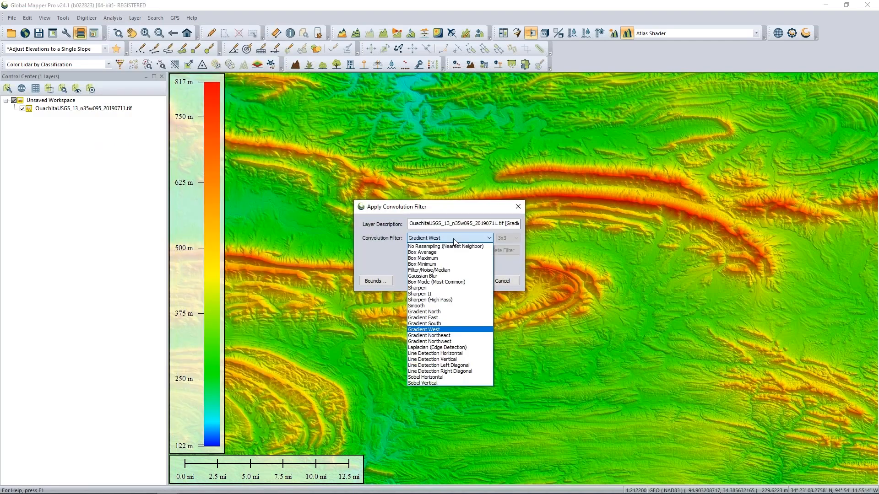
left_click(456, 312)
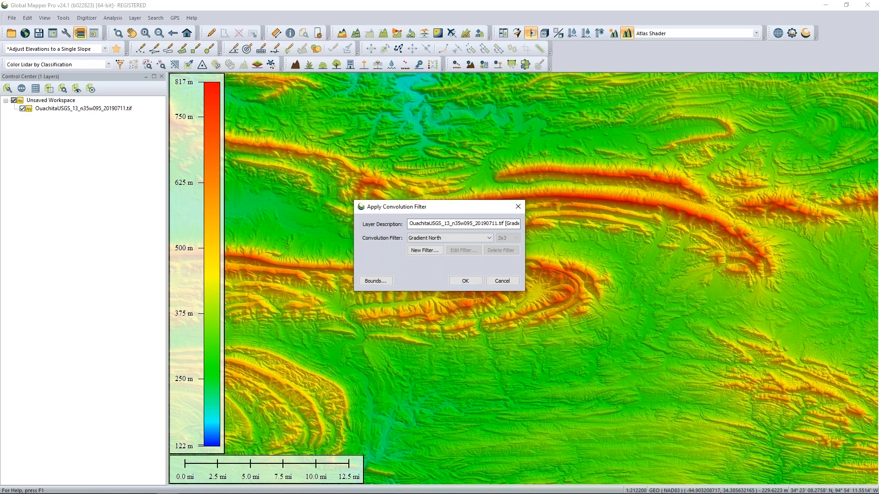
- Switch to the browser's Apply Convolution Filter to Layer help page and go to its gradient filter examples
left_click_drag(878, 247, 529, 78)
left_click_drag(770, 263, 775, 188)
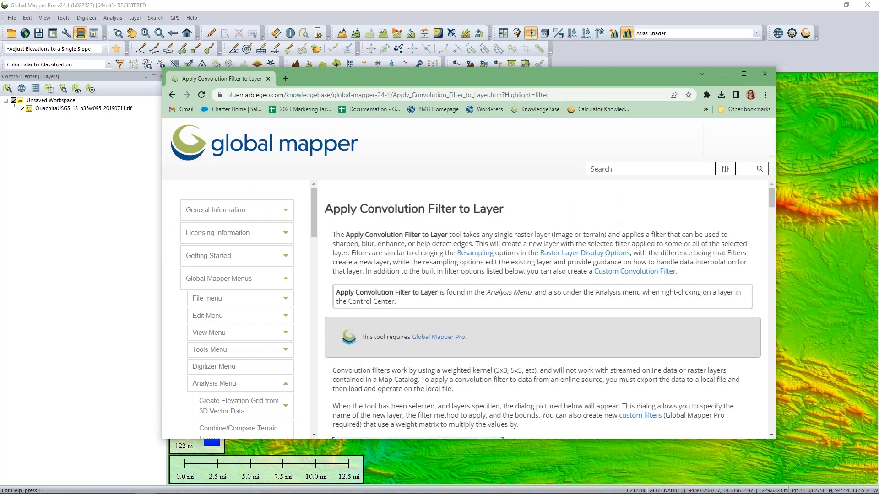
left_click_drag(771, 199, 769, 278)
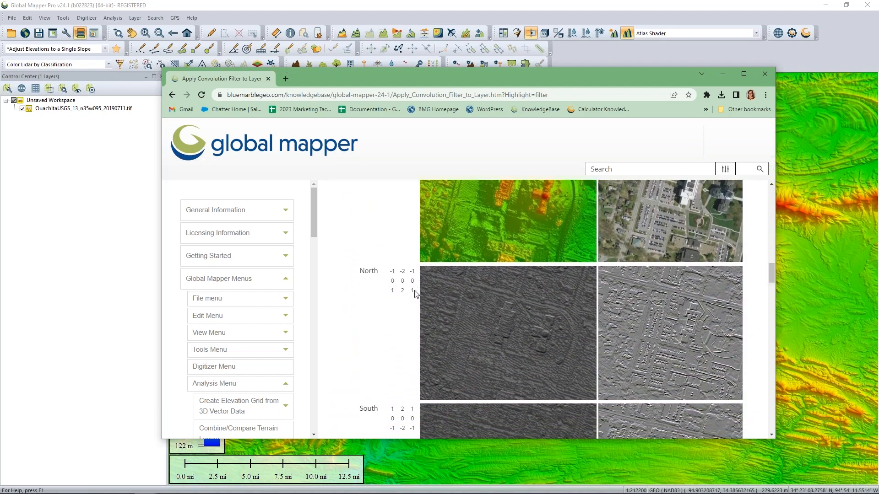
- Examine the North gradient filter's 3x3 kernel row by row alongside its example terrain and image
left_click_drag(413, 291, 379, 280)
left_click(386, 295)
double_click(403, 271)
left_click(402, 281)
double_click(402, 282)
left_click(403, 291)
double_click(403, 292)
double_click(402, 272)
scroll(402, 313, "down", 1)
scroll(401, 314, "down", 2)
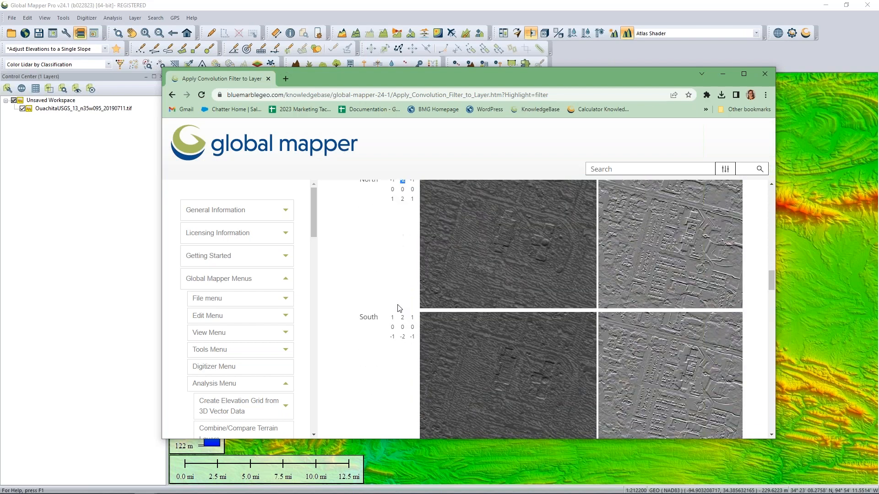
scroll(398, 308, "up", 1)
left_click_drag(390, 246, 388, 226)
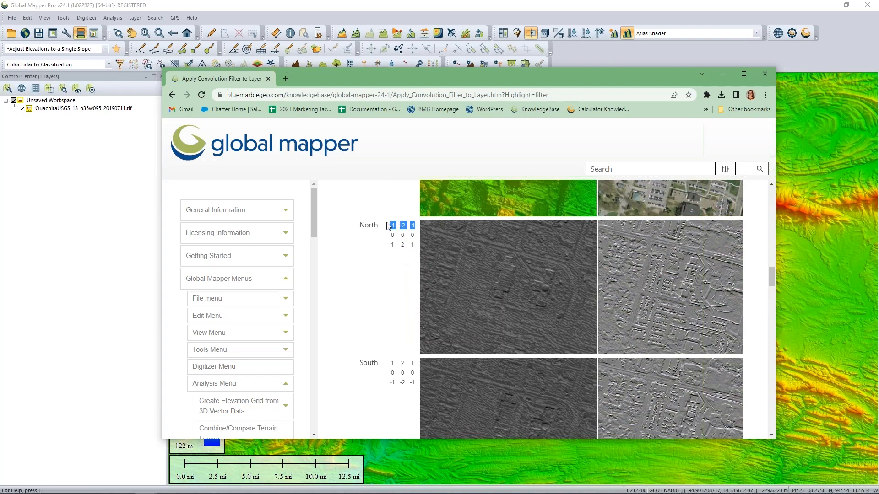
- Compare the South and East gradient kernels and their example outputs in the help page
scroll(381, 286, "down", 1)
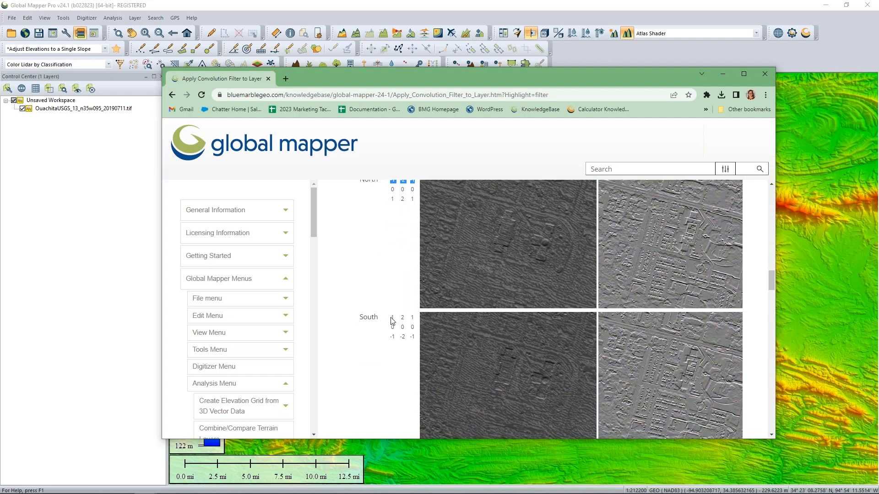
scroll(393, 321, "down", 3)
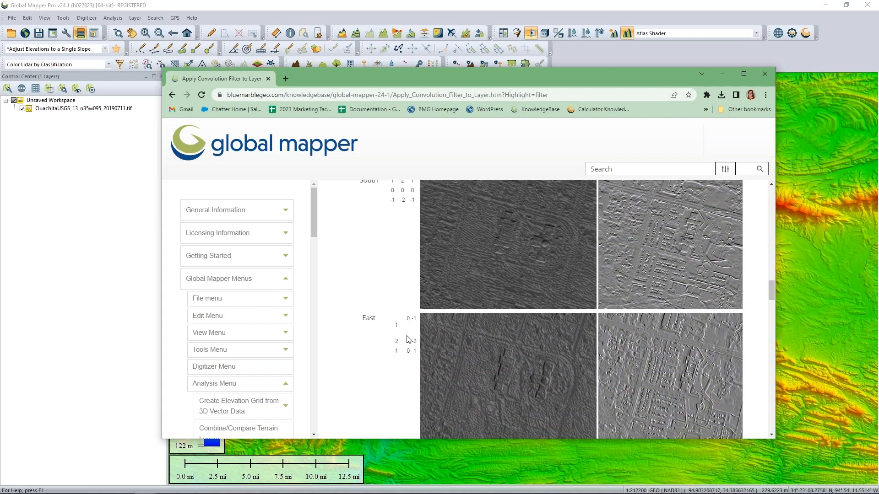
left_click_drag(407, 316, 416, 318)
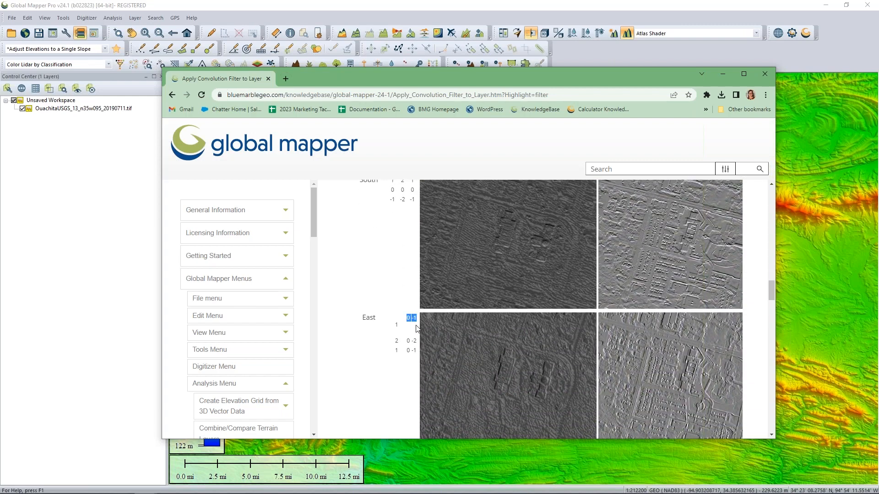
scroll(419, 330, "down", 1)
scroll(392, 344, "down", 1)
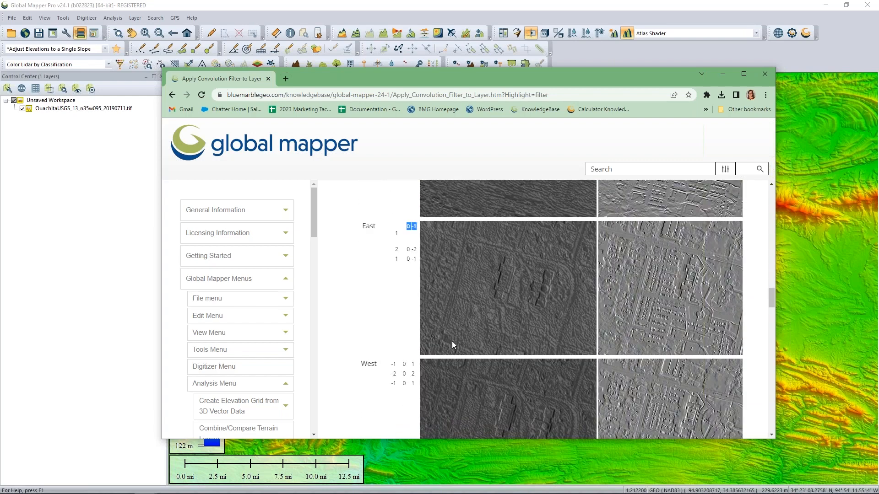
scroll(407, 320, "up", 3)
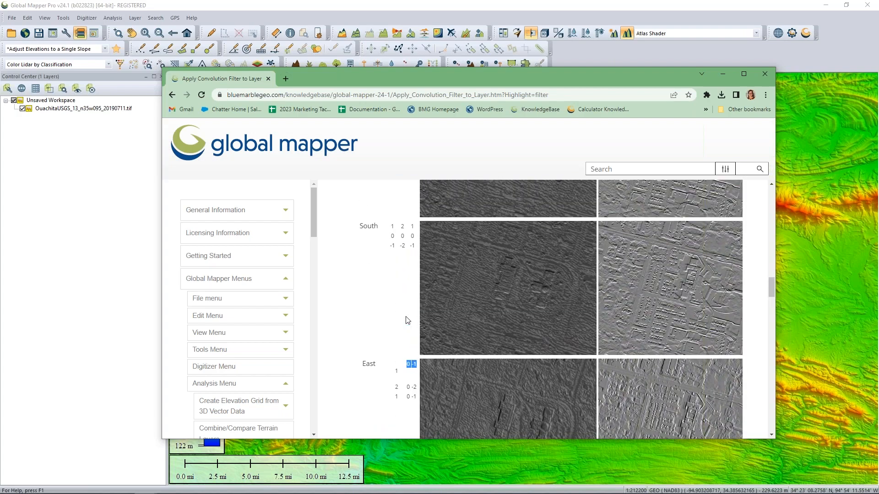
- Review the Gradient and Sharpen filter descriptions above the examples in the help page
scroll(408, 321, "up", 4)
scroll(408, 320, "up", 2)
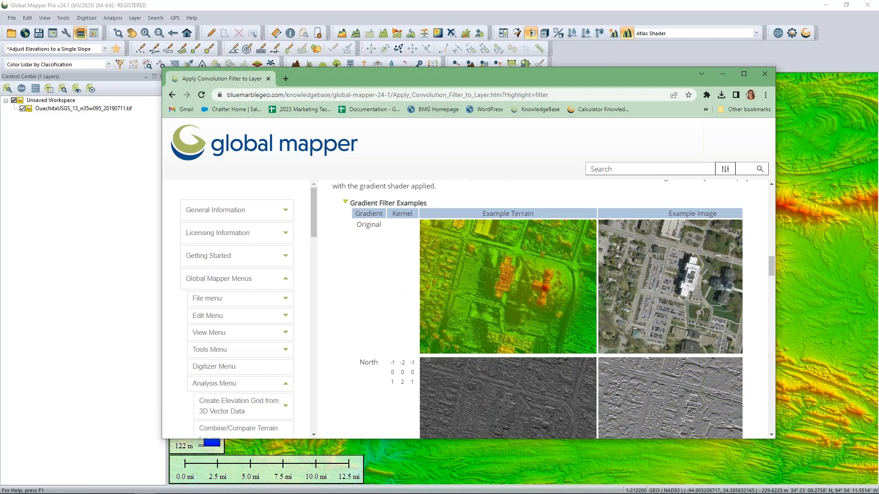
scroll(432, 278, "up", 1)
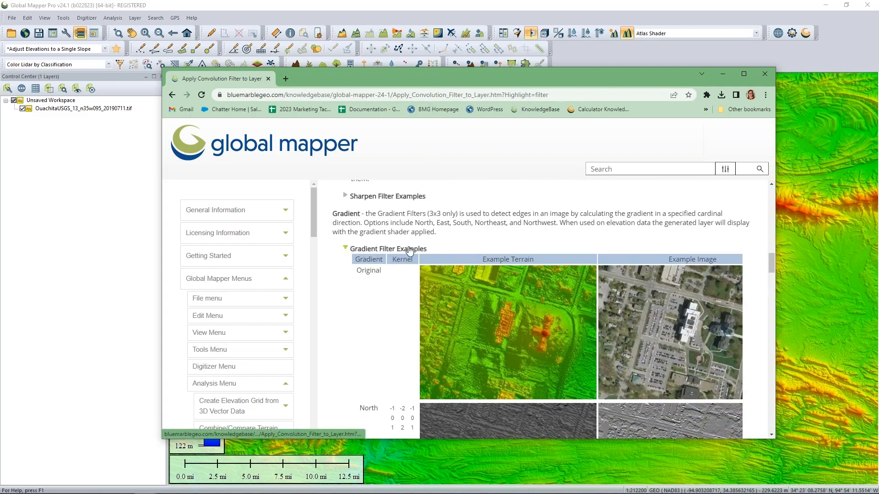
scroll(391, 250, "up", 4)
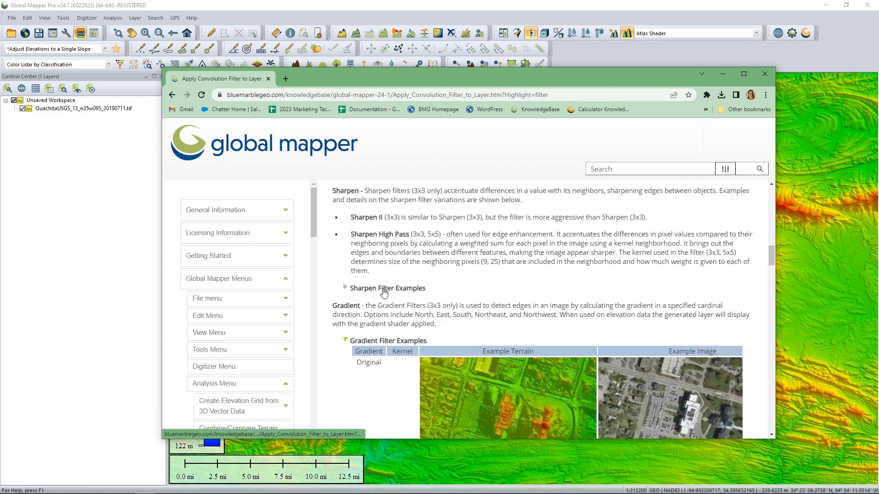
scroll(384, 294, "up", 2)
scroll(399, 300, "down", 4)
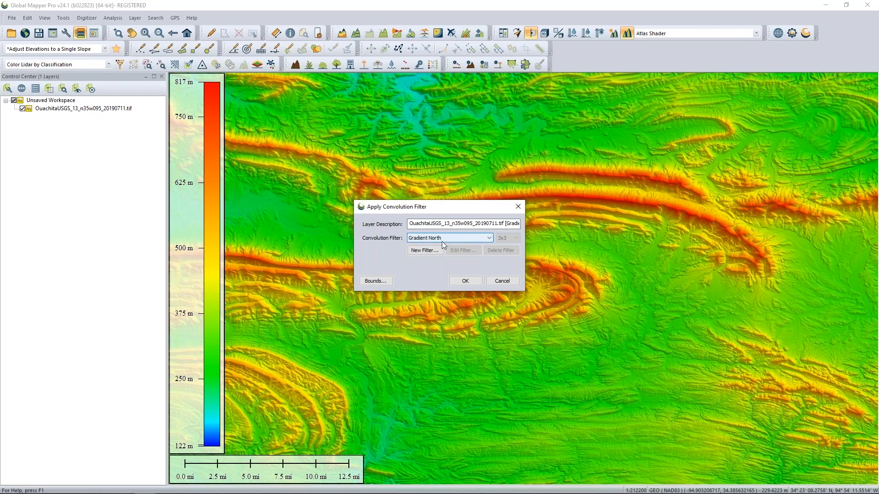
- Return to Global Mapper and run the Gradient North filter on the Ouachita terrain layer
left_click(458, 282)
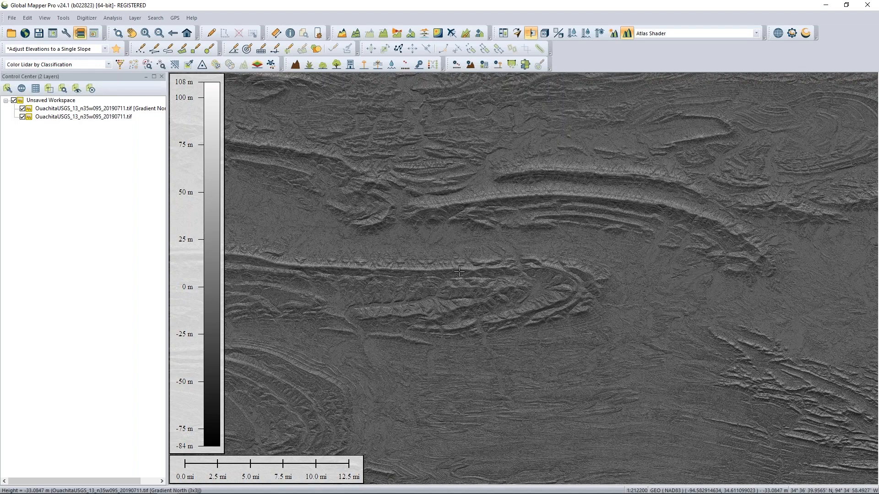
- Look through the original terrain layer's resampling methods, cancel its elevation options, and revisit the convolution filter tool
right_click(124, 118)
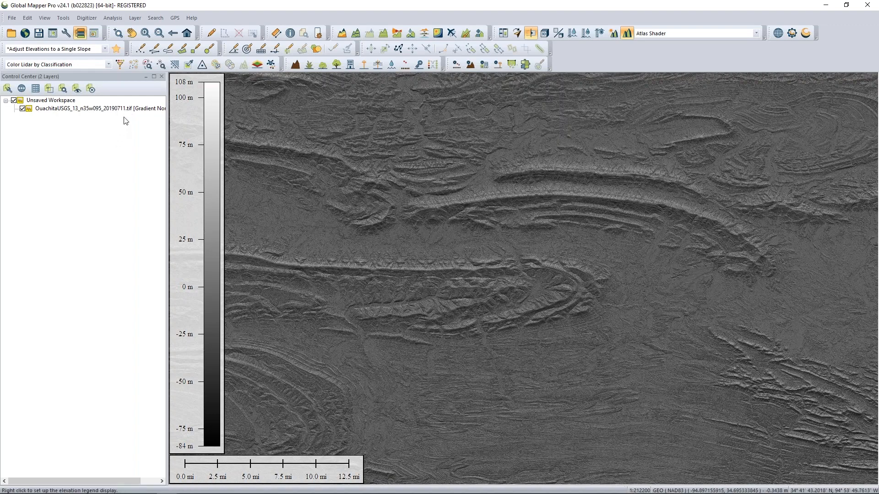
left_click(130, 121)
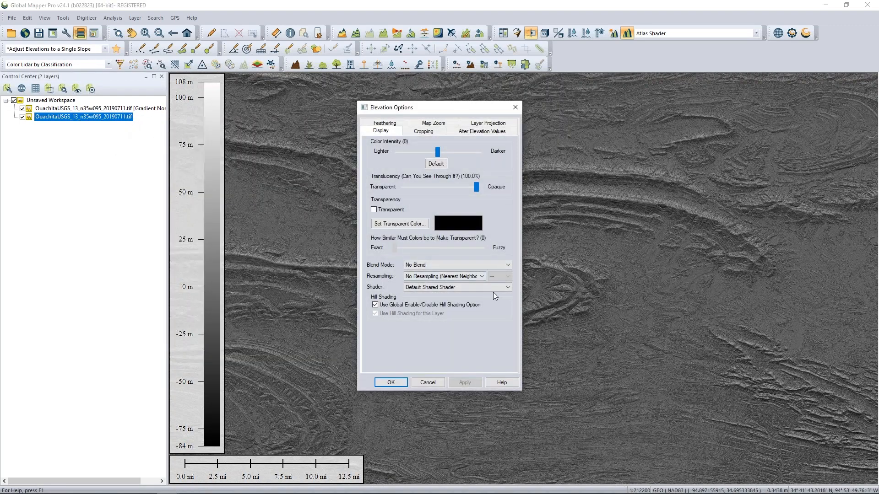
left_click(482, 276)
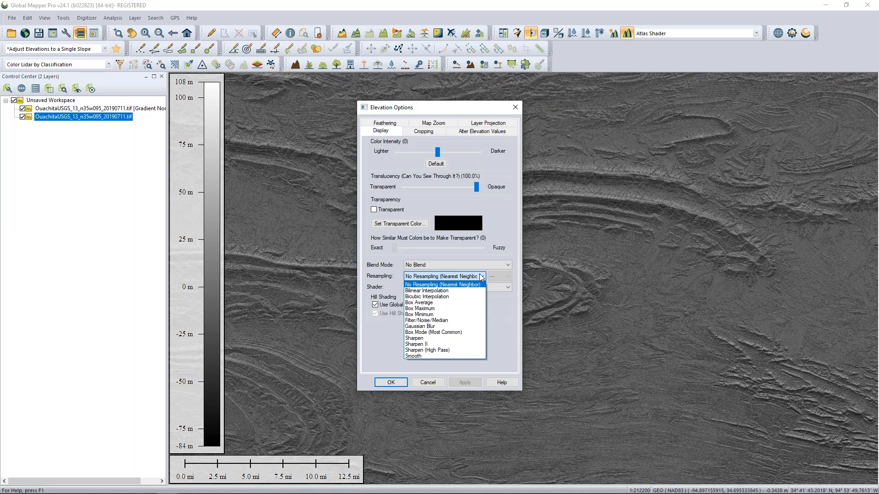
left_click(434, 385)
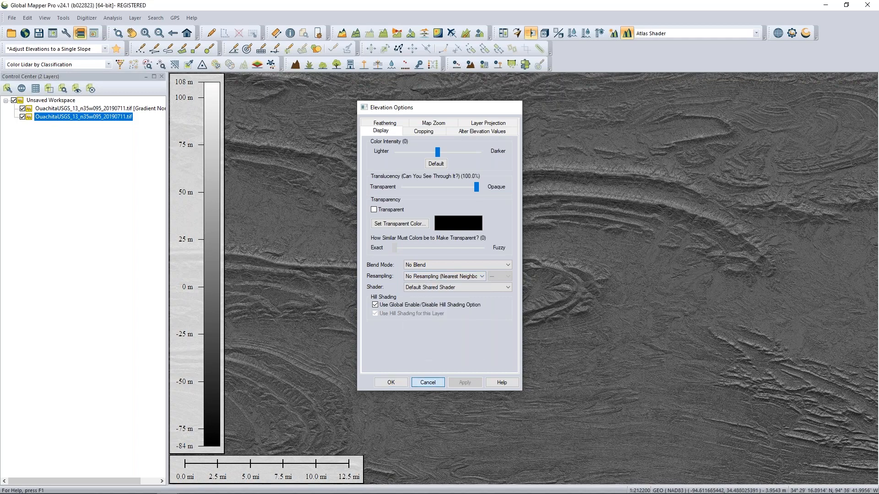
left_click(433, 383)
left_click(113, 18)
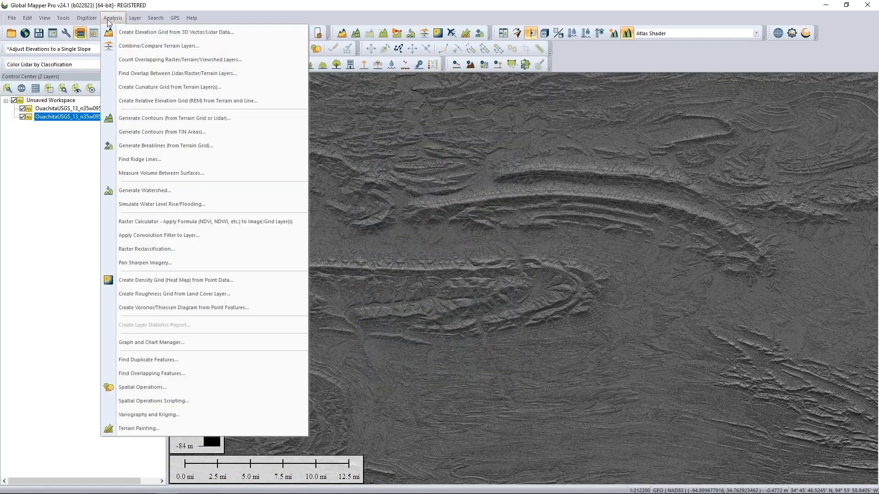
left_click(276, 235)
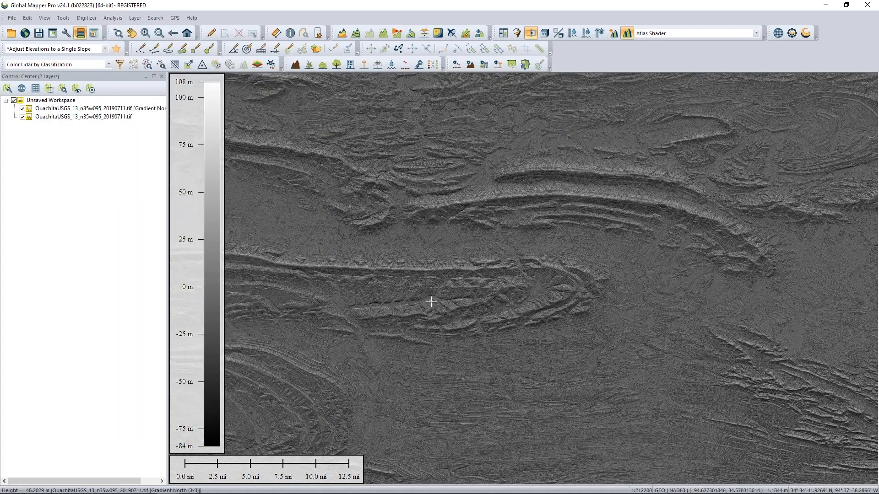
- Query the Gradient North layer's pixel information at the curved ridge end, read its elevation, and close the readout
left_click(290, 35)
left_click(367, 206)
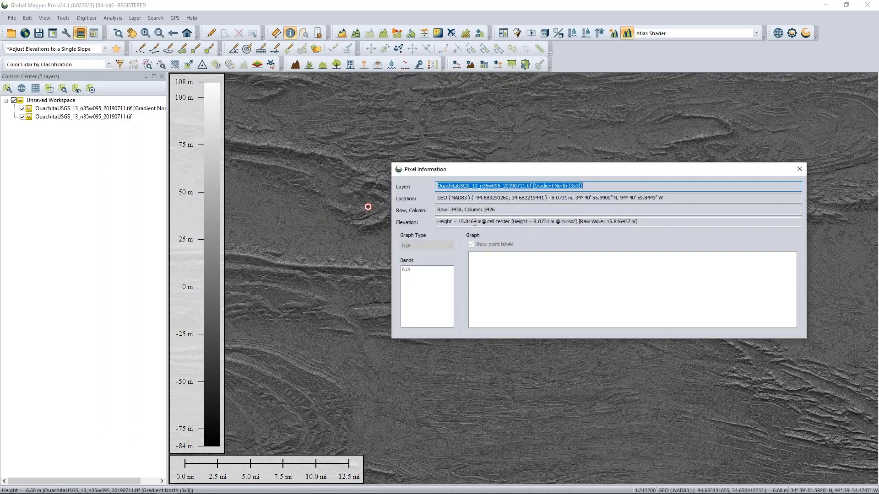
left_click_drag(482, 223, 438, 223)
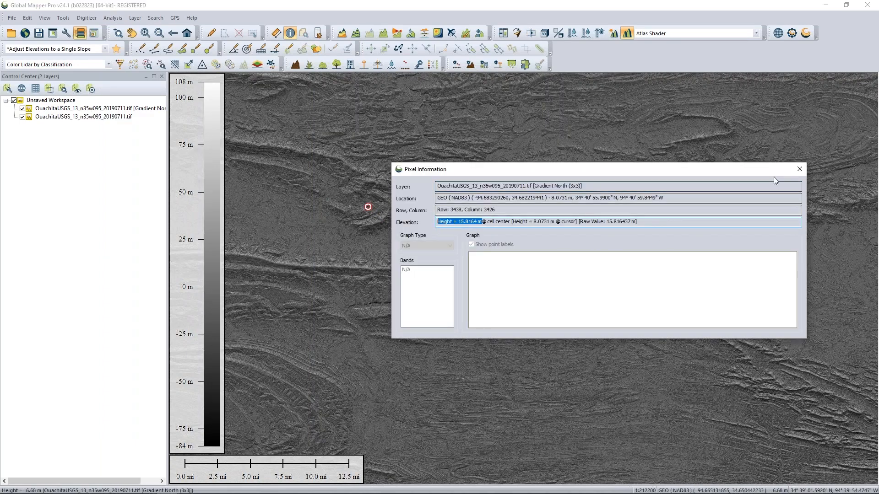
left_click(799, 169)
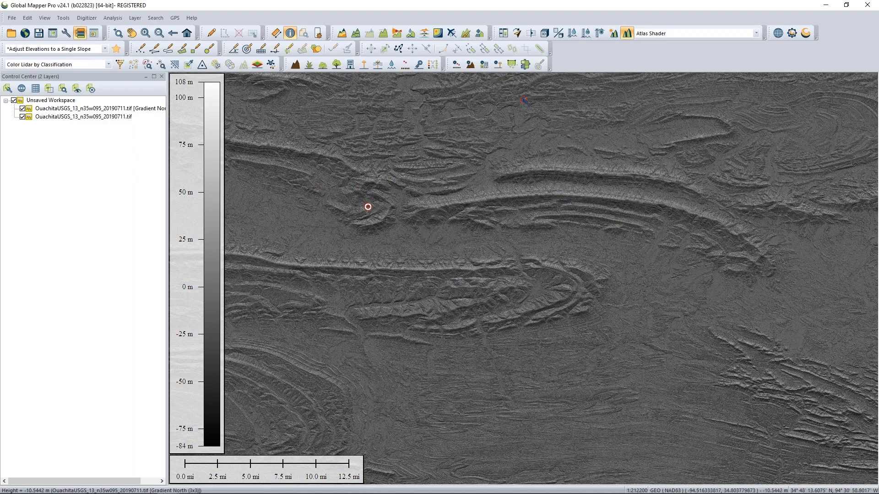
- Swipe the Gradient North layer over the original Ouachita terrain to compare the ridges at several scales
left_click(530, 33)
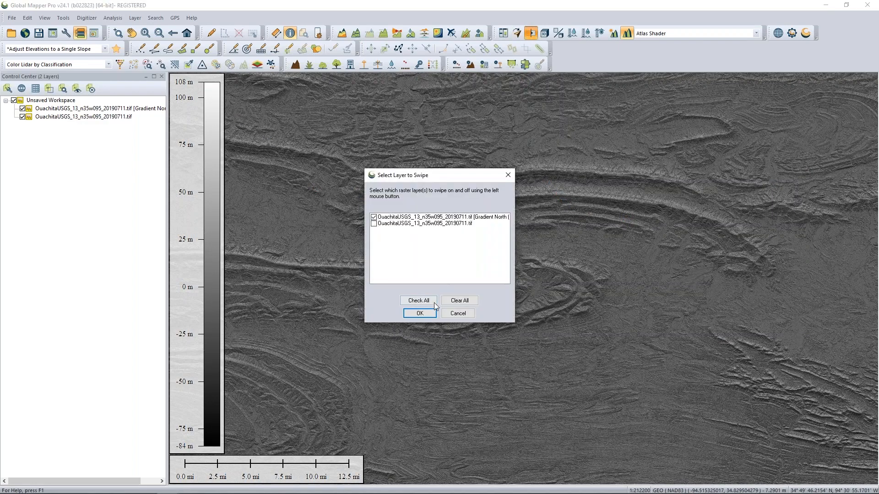
left_click(424, 315)
left_click_drag(508, 202, 445, 212)
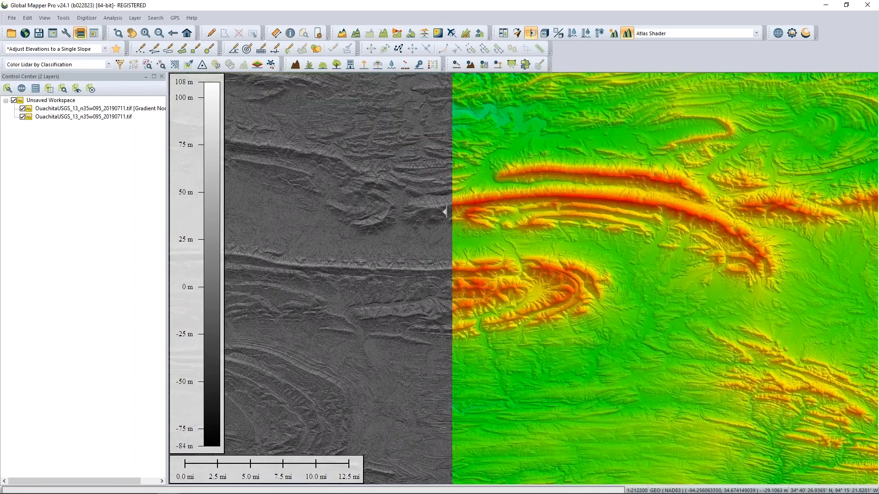
scroll(444, 212, "up", 3)
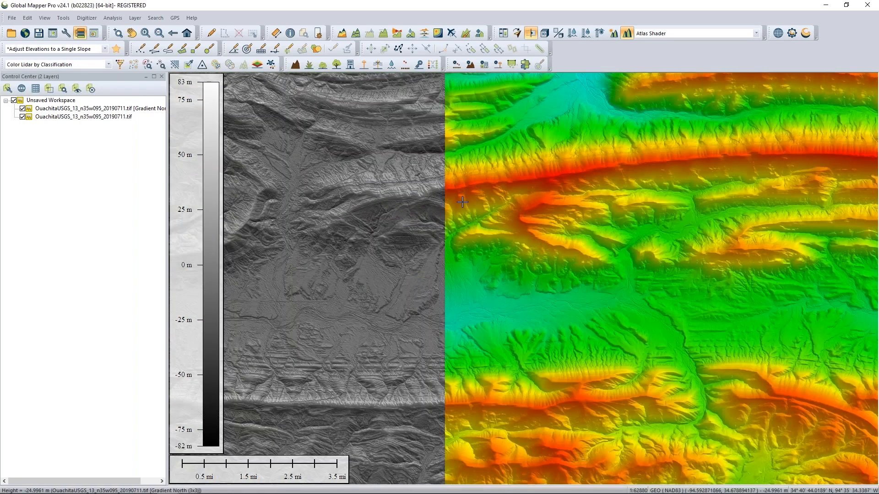
mouse_move(457, 202)
left_mouse_down()
mouse_move(487, 205)
mouse_move(477, 209)
left_mouse_up()
scroll(477, 210, "down", 2)
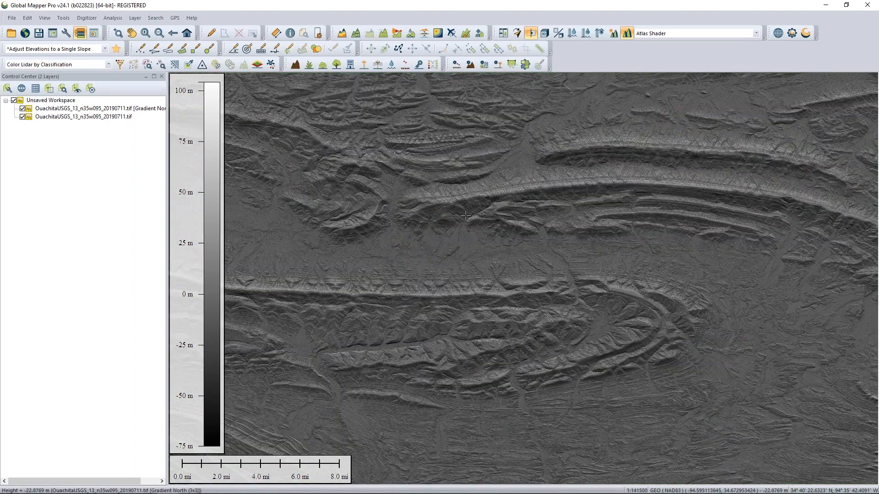
scroll(466, 216, "up", 1)
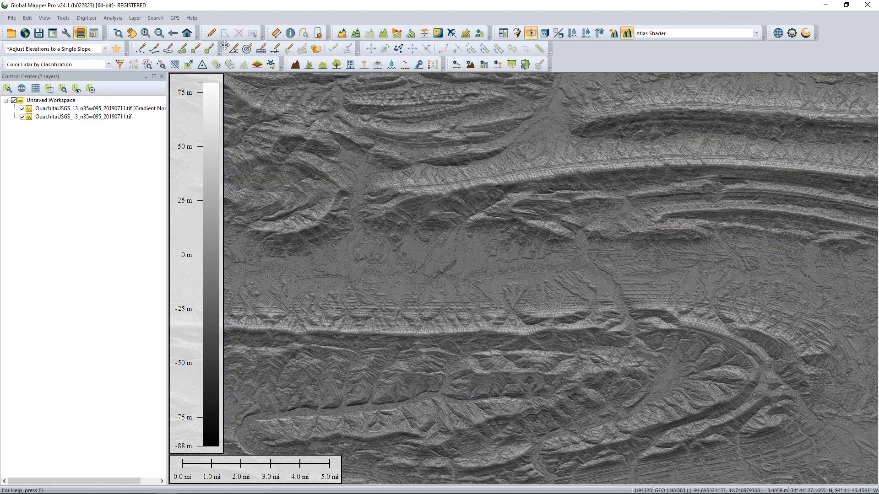
- Open the convolution filter settings for the original Ouachita terrain layer
left_click(113, 18)
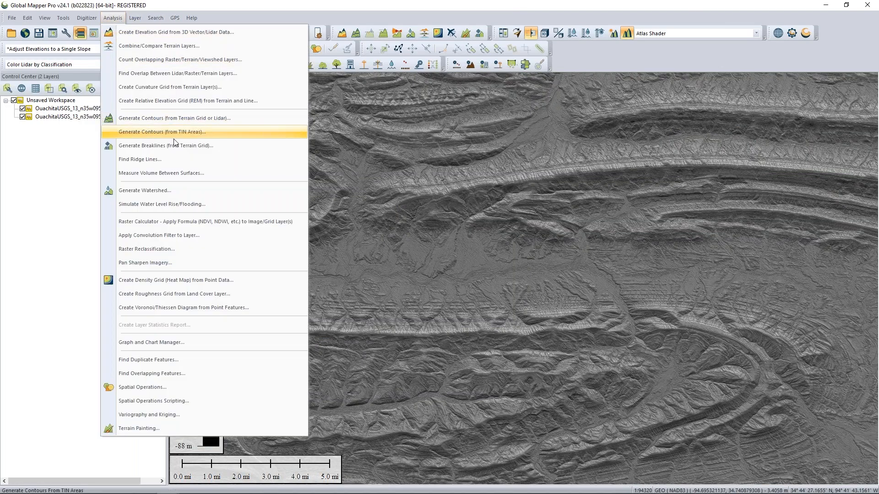
left_click(206, 248)
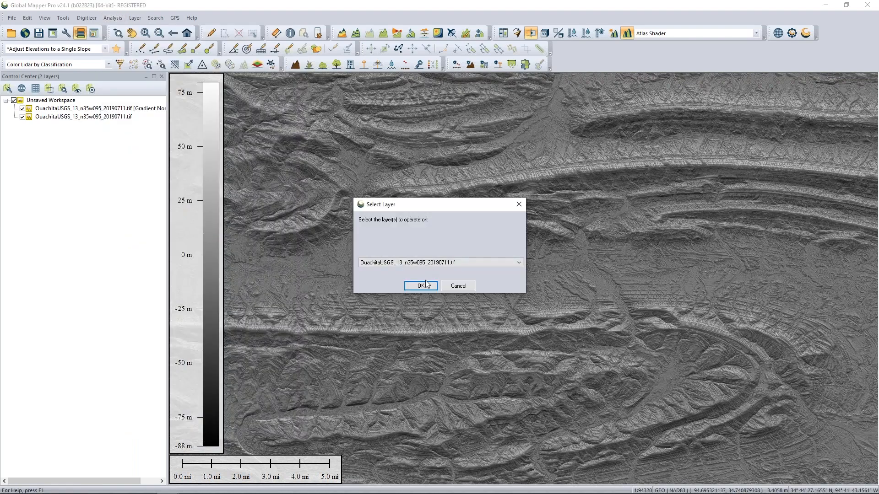
left_click(421, 285)
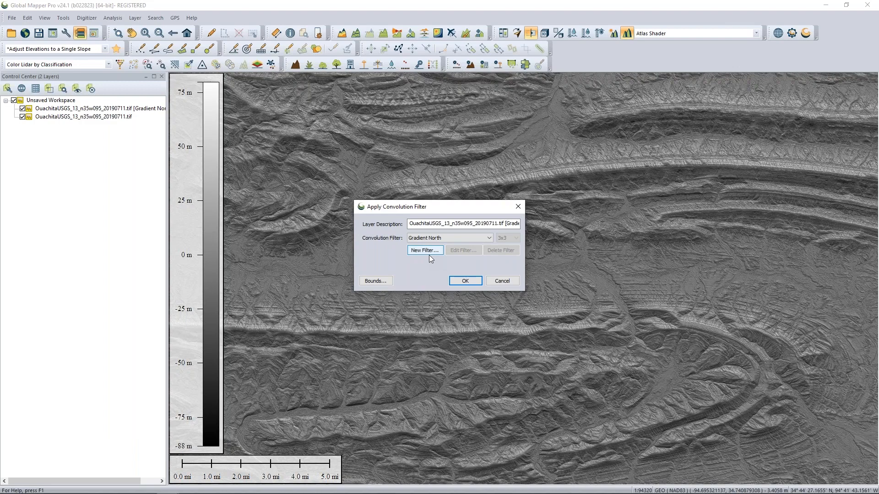
- Try a new custom convolution filter, checking its kernel sizes and replacing the last kernel row with 222, and cancel it
left_click(430, 252)
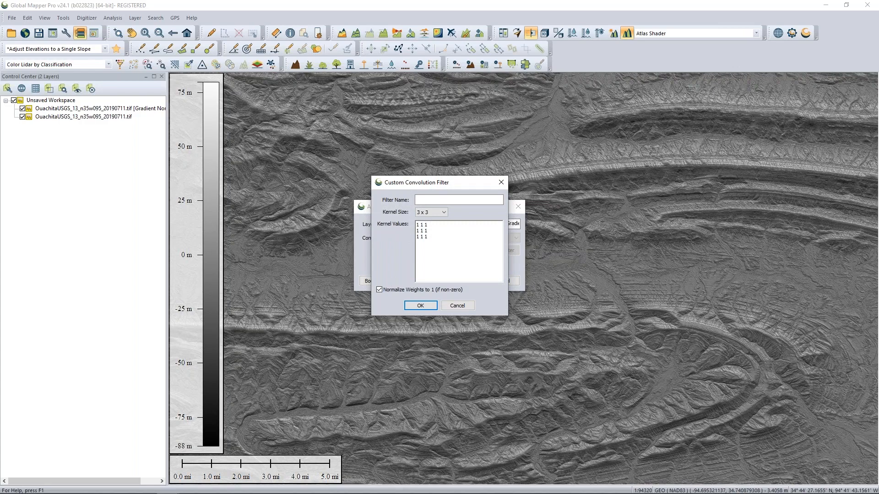
left_click(443, 213)
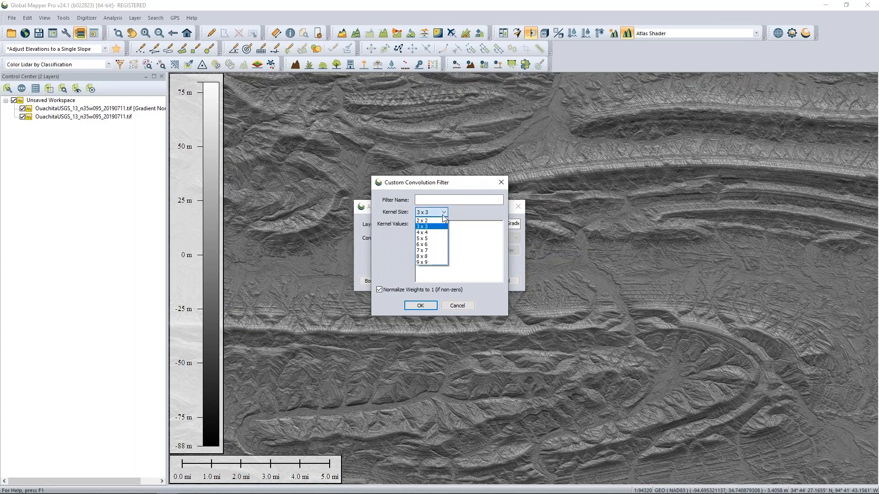
left_click(496, 260)
left_click_drag(437, 238, 405, 237)
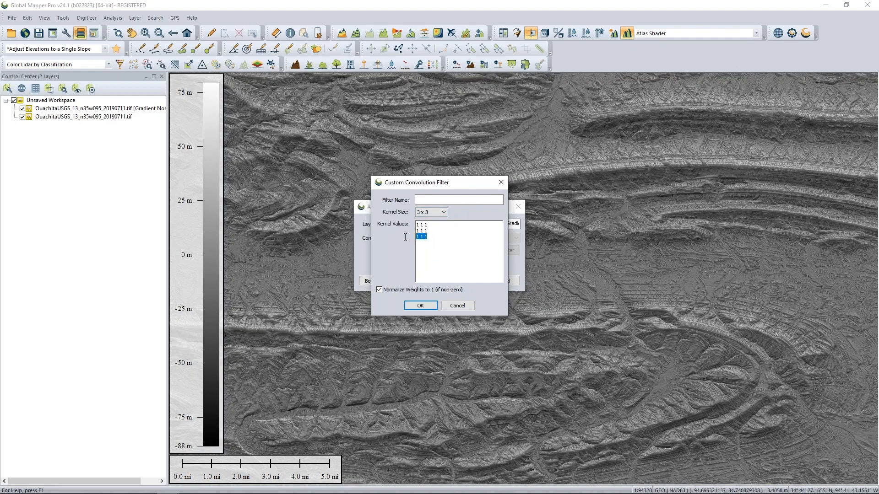
type("222")
left_click(457, 309)
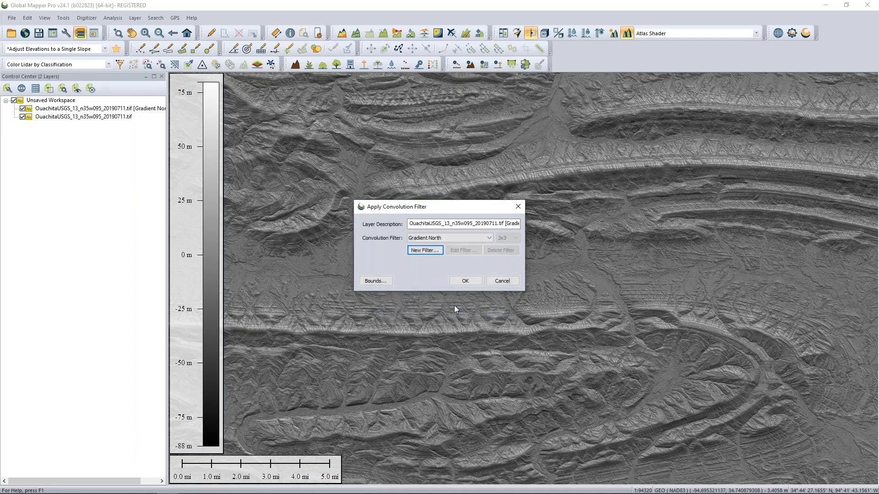
- Run the Gradient West filter on the original Ouachita terrain layer
left_click(463, 238)
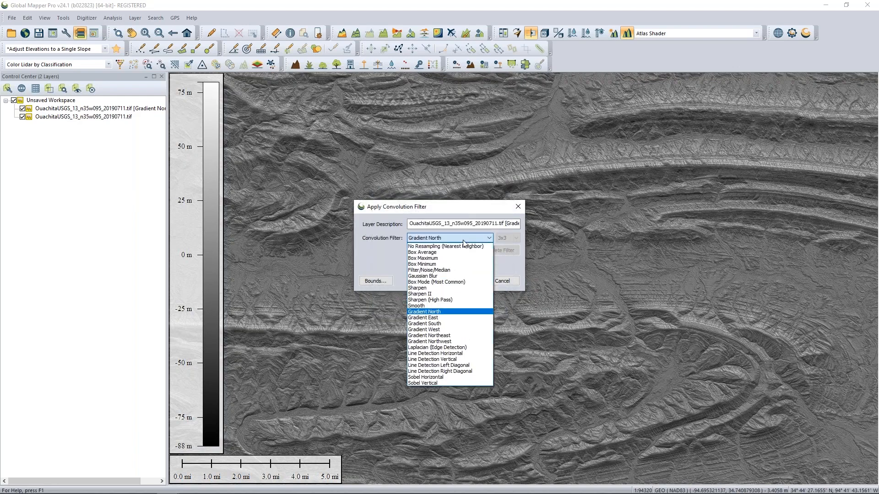
left_click(463, 324)
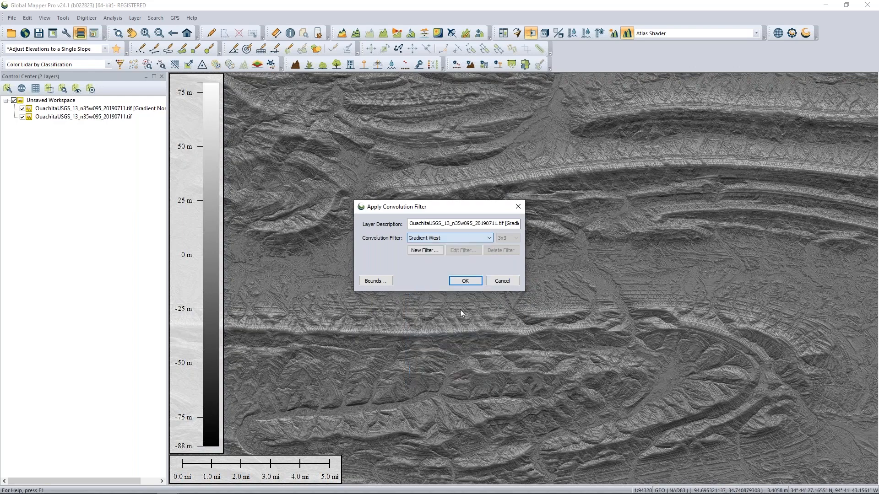
left_click(457, 280)
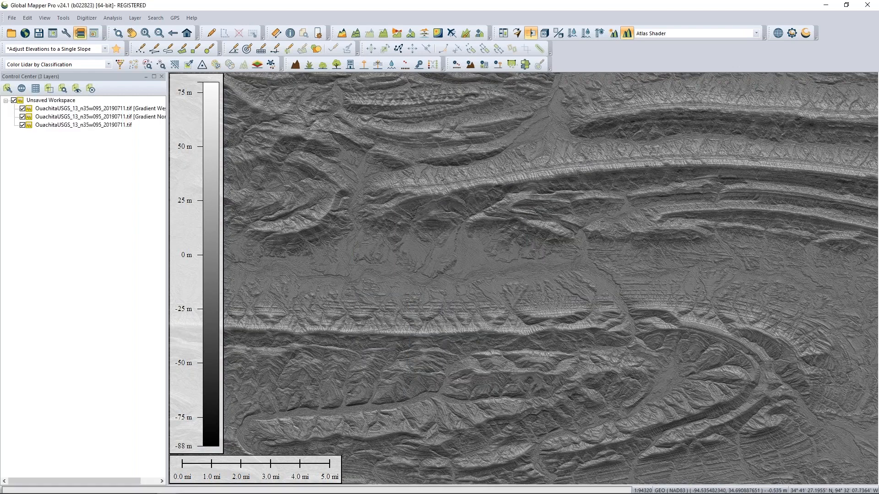
- Move the Gradient North layer above the Gradient West layer in the layer order
scroll(537, 197, "up", 2)
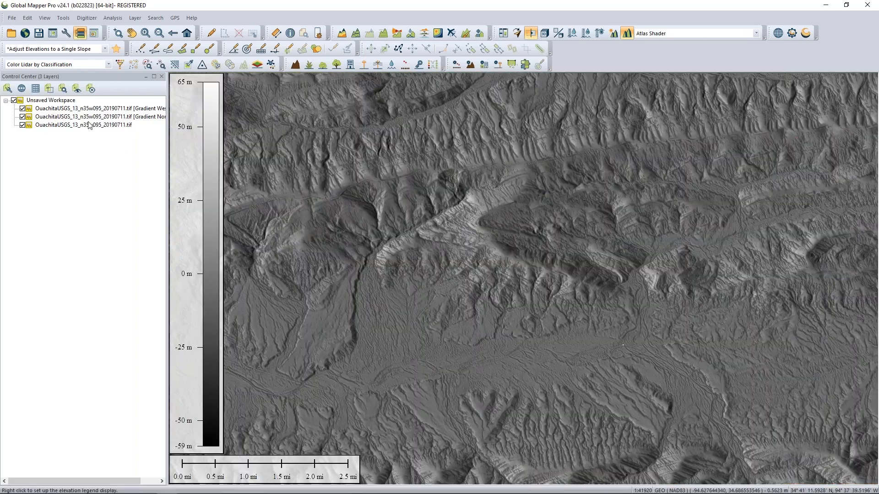
left_click(83, 116)
left_click_drag(82, 116, 83, 109)
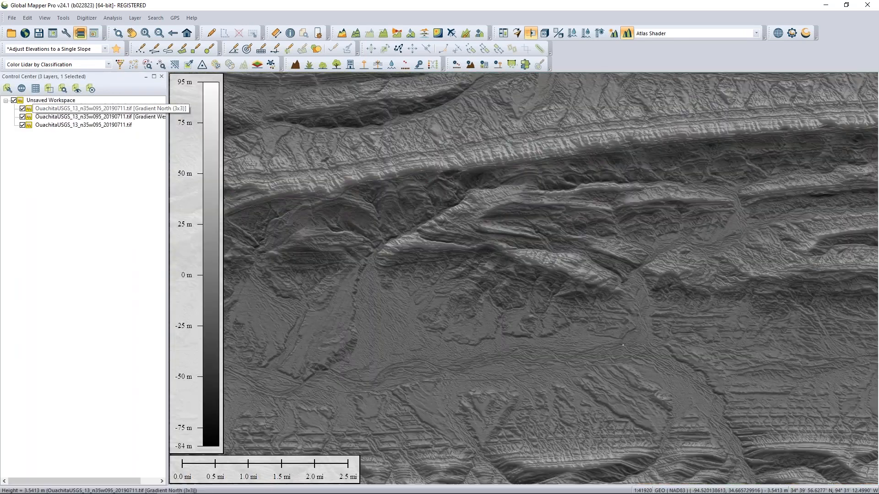
- Swipe the Gradient North layer over the Gradient West layer to compare how each shows the ridges
left_click_drag(632, 240, 521, 255)
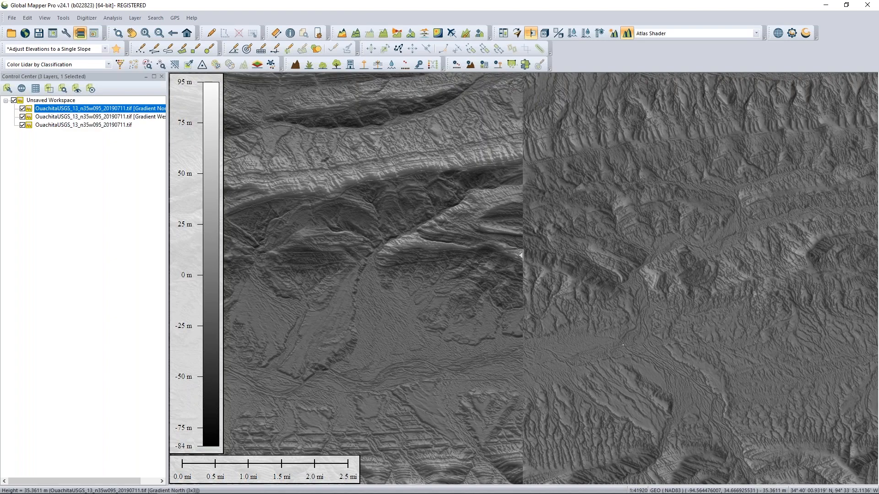
mouse_move(333, 272)
left_mouse_down()
mouse_move(572, 243)
mouse_move(773, 235)
mouse_move(276, 253)
mouse_move(786, 235)
left_mouse_up()
mouse_move(676, 236)
left_mouse_down()
mouse_move(313, 241)
mouse_move(730, 235)
mouse_move(369, 239)
mouse_move(592, 235)
mouse_move(509, 256)
left_mouse_up()
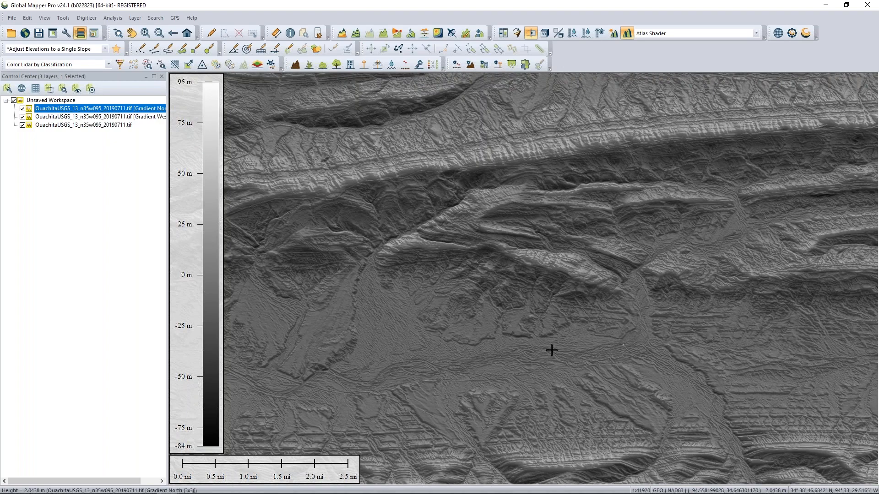
left_click_drag(751, 270, 588, 268)
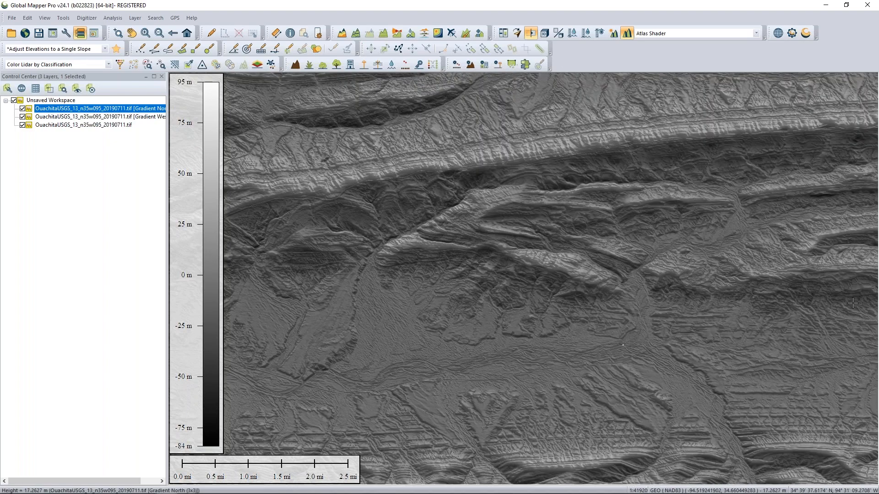
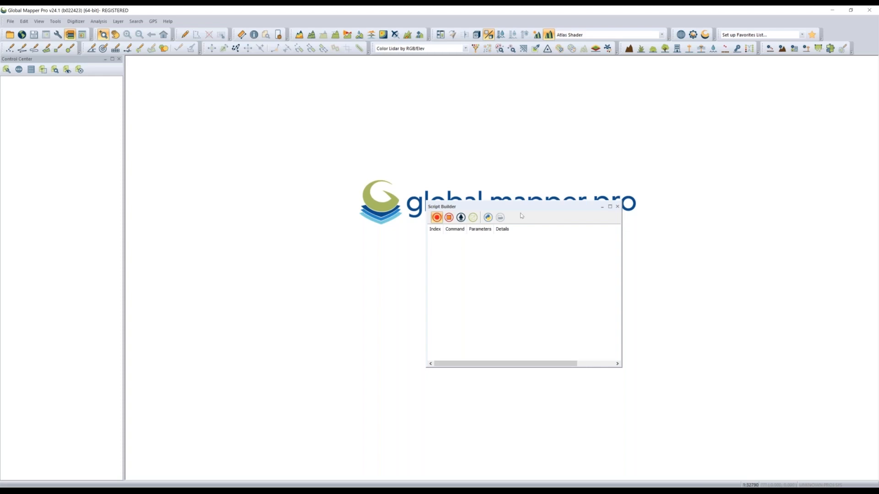
- Dock the Script Builder beside the map view, narrow it, and switch its script language to Python
left_click_drag(534, 207, 868, 271)
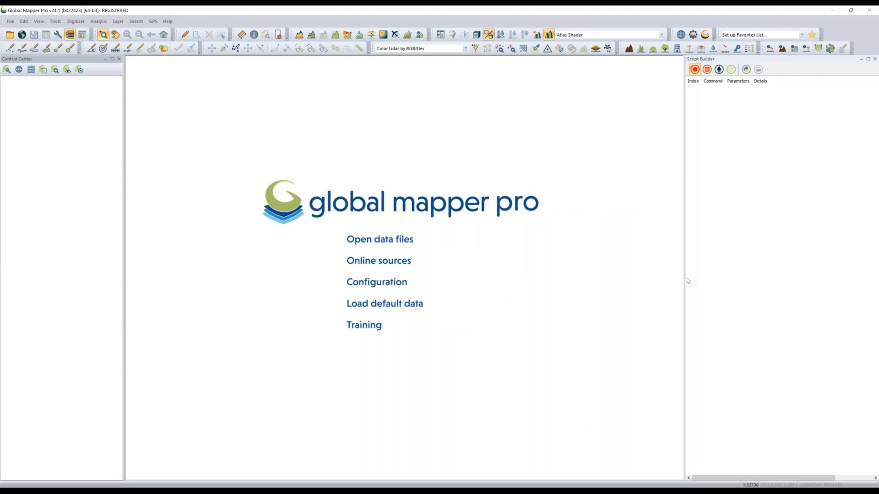
left_click_drag(687, 281, 716, 277)
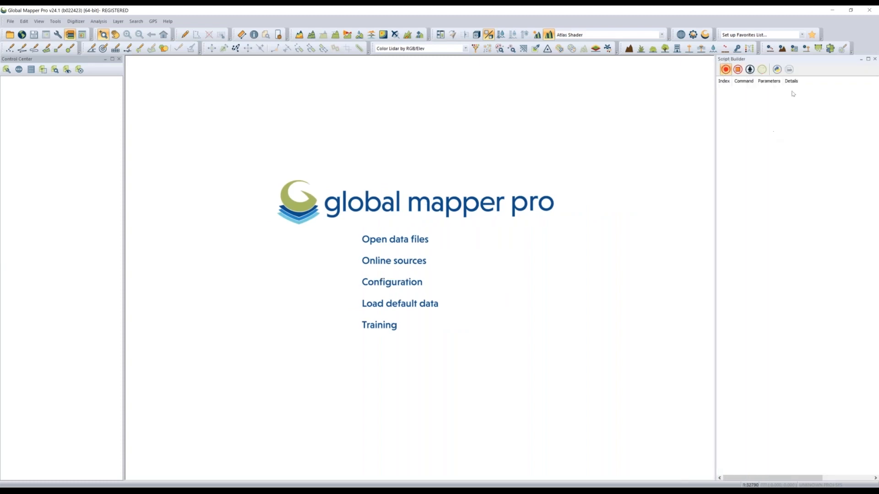
left_click(776, 73)
- Load the recent lake.laz file as a point cloud, accepting the UTM zone 13 WGS84 projection and the default lidar load options
left_click(10, 21)
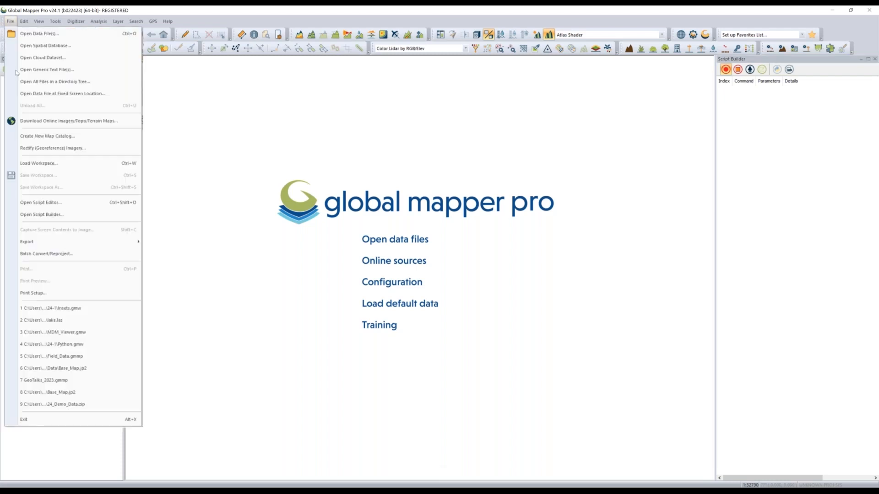
left_click(29, 321)
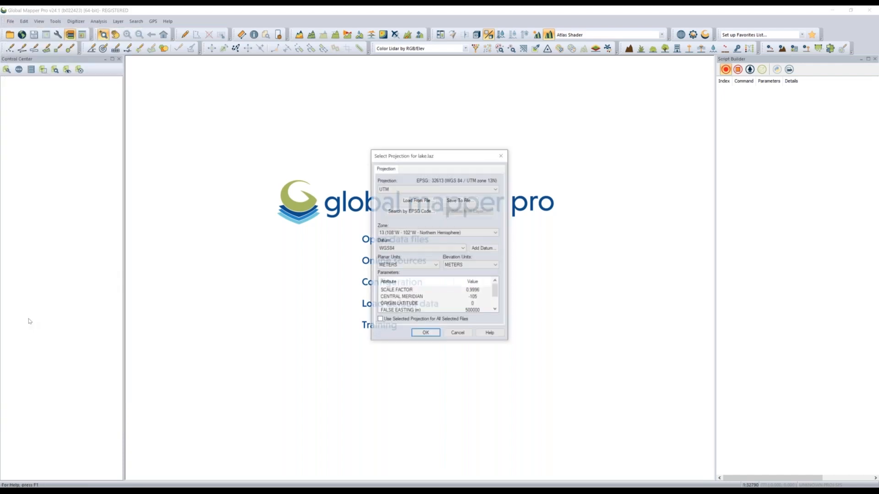
left_click(425, 334)
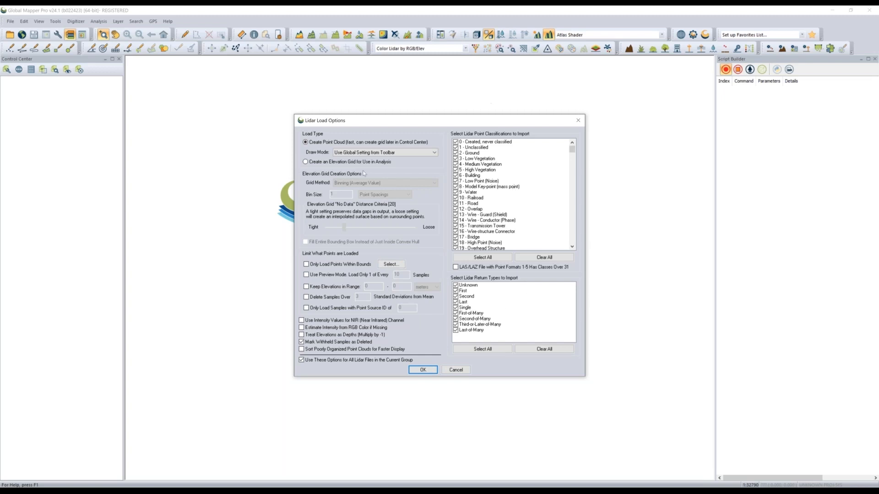
left_click(421, 371)
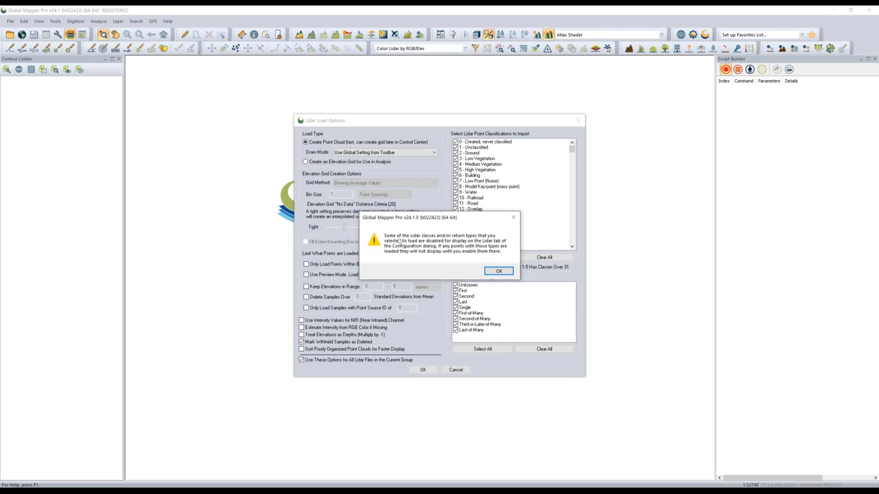
left_click(510, 273)
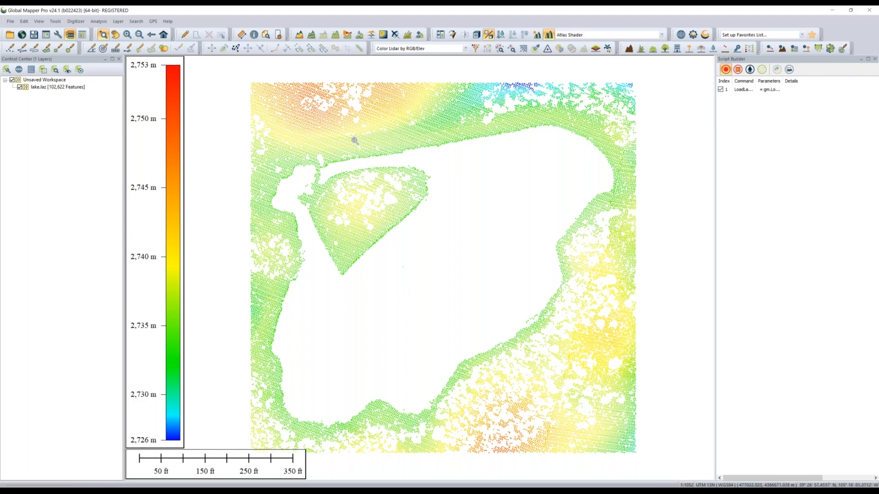
- Create an elevation grid from the lake.laz point cloud using the Kriging (Grid of Kriged Estimates) method
left_click(299, 34)
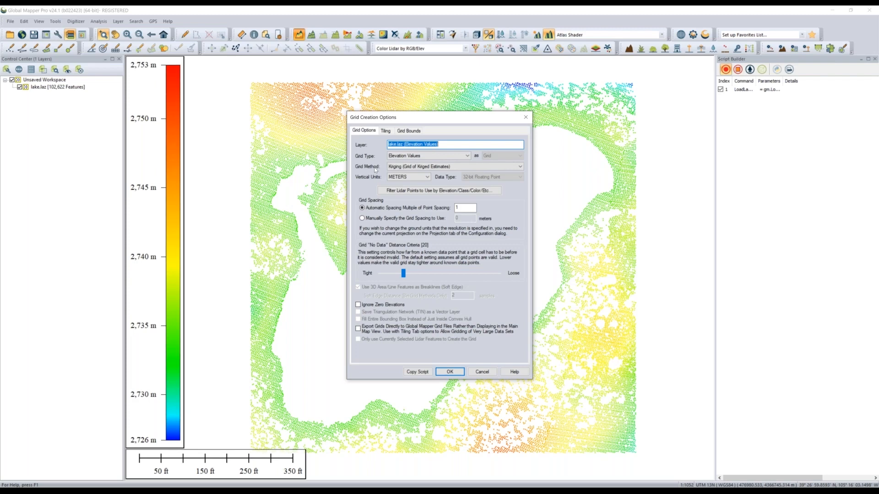
left_click(417, 167)
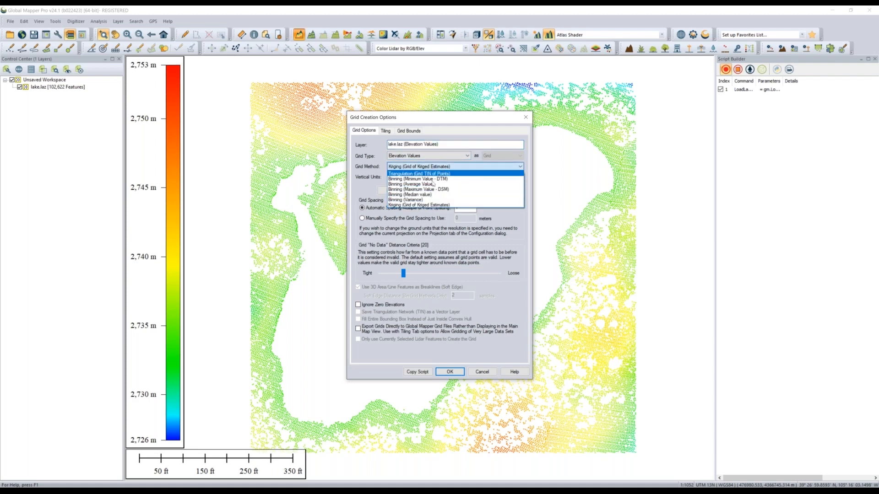
left_click(448, 206)
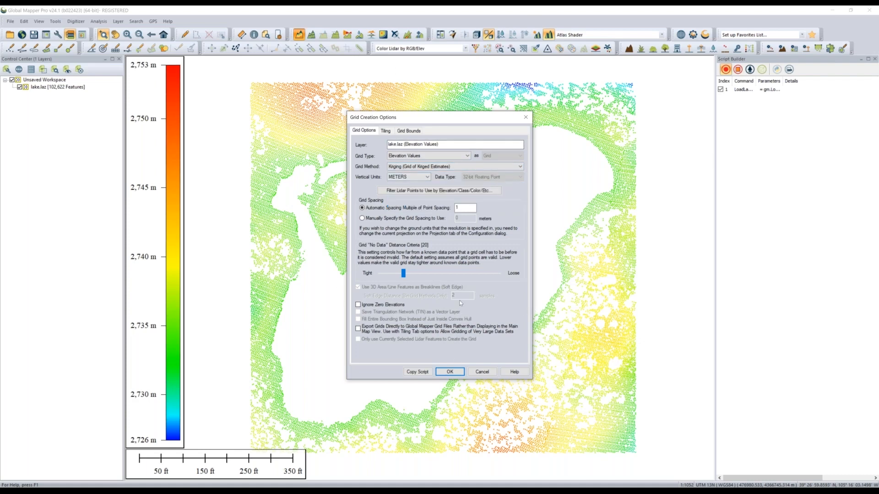
left_click(445, 375)
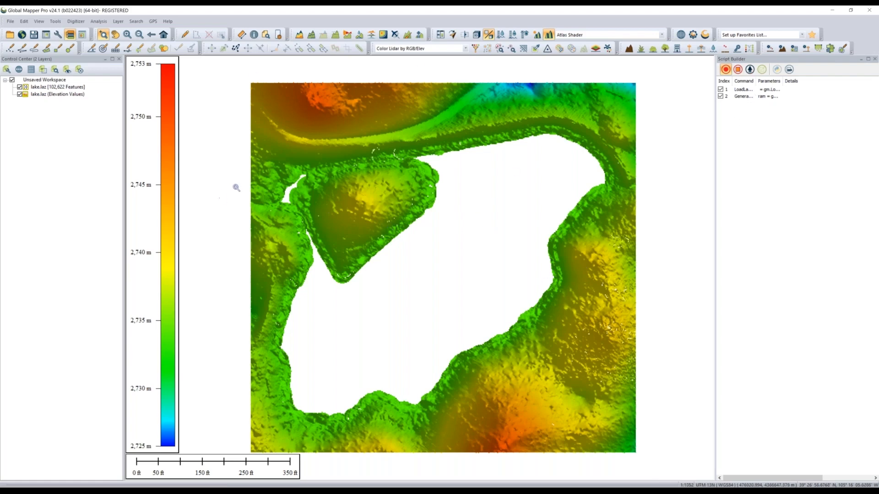
- Generate contours at a 2 meter interval from the lake.laz elevation grid only, leaving out the point cloud
left_click(311, 35)
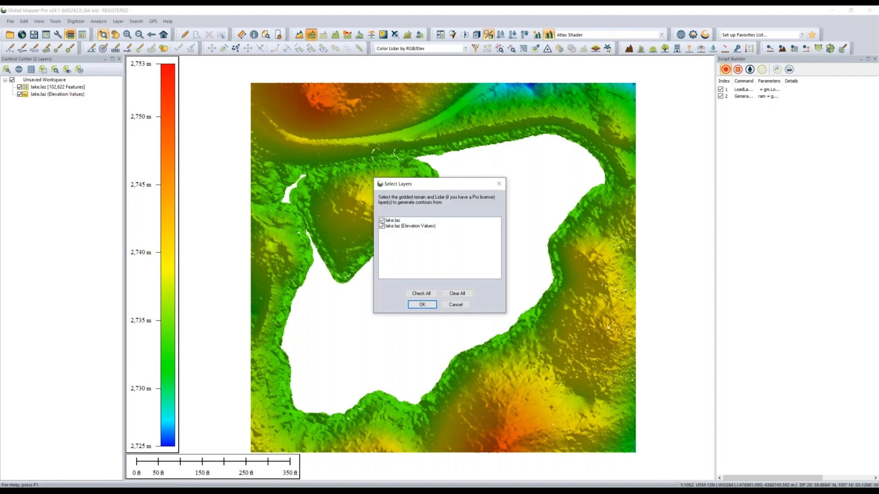
left_click(418, 222)
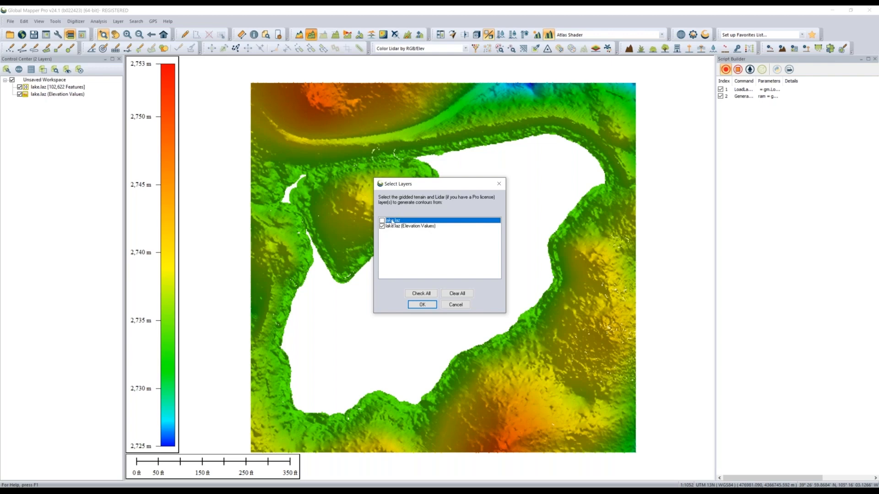
left_click(421, 227)
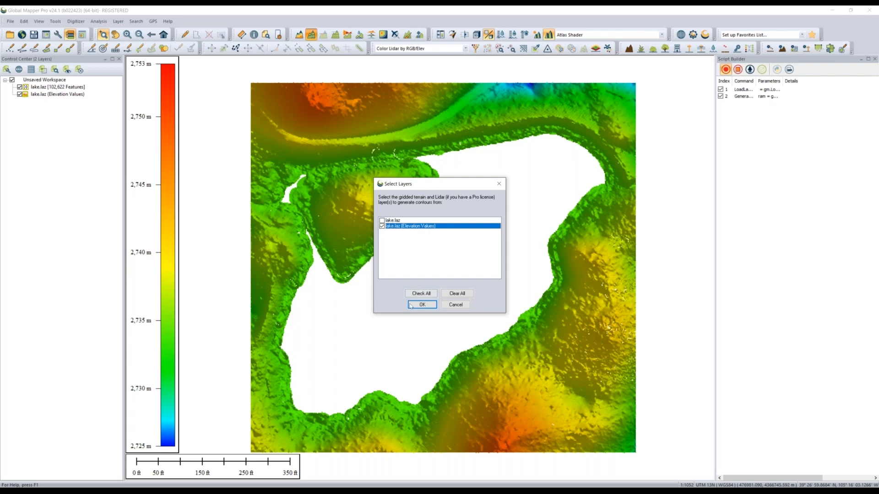
left_click(436, 305)
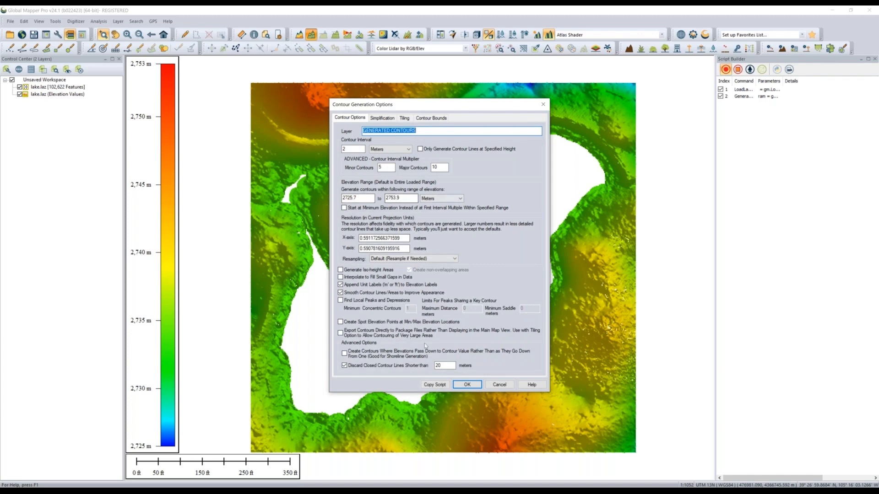
left_click(463, 386)
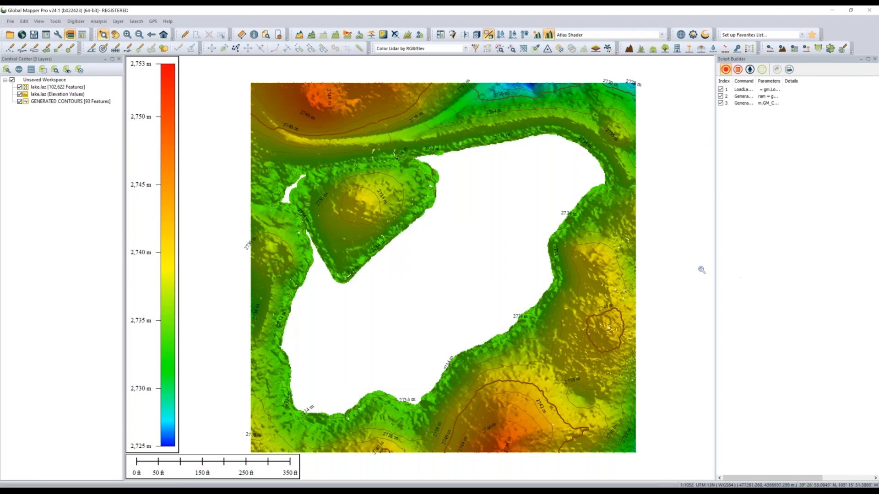
- Export the generated contours layer as a line shapefile named test in the Data folder, replacing the existing file and keeping the default options
right_click(87, 101)
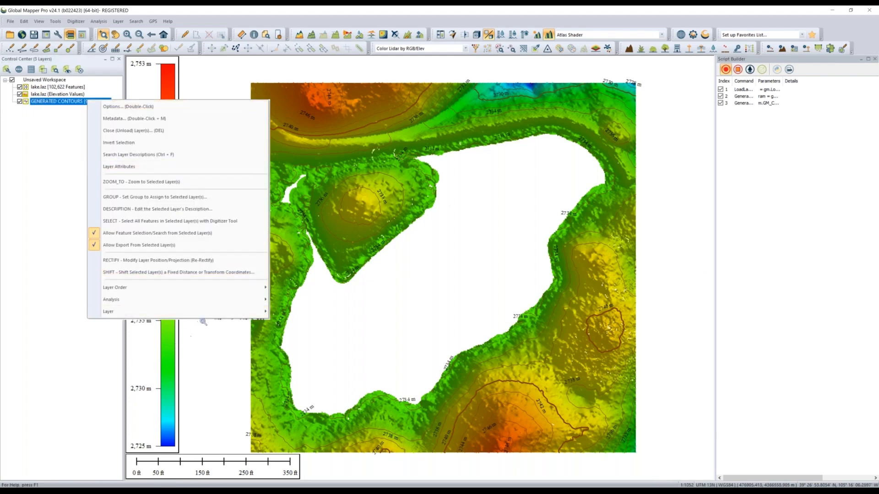
mouse_move(212, 312)
left_click(327, 323)
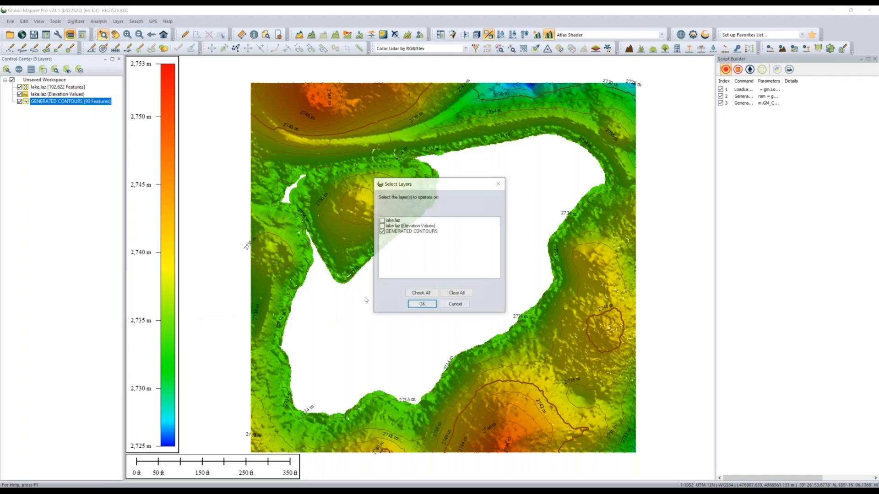
left_click(423, 305)
left_click(415, 283)
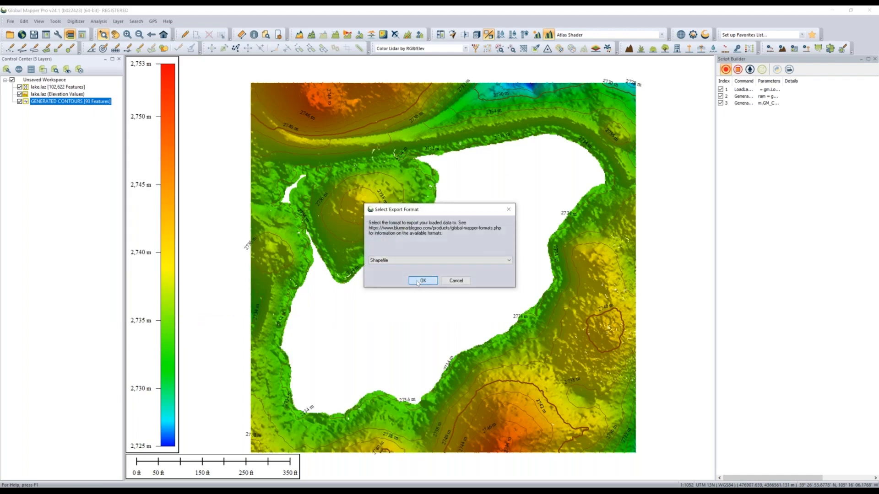
left_click(358, 189)
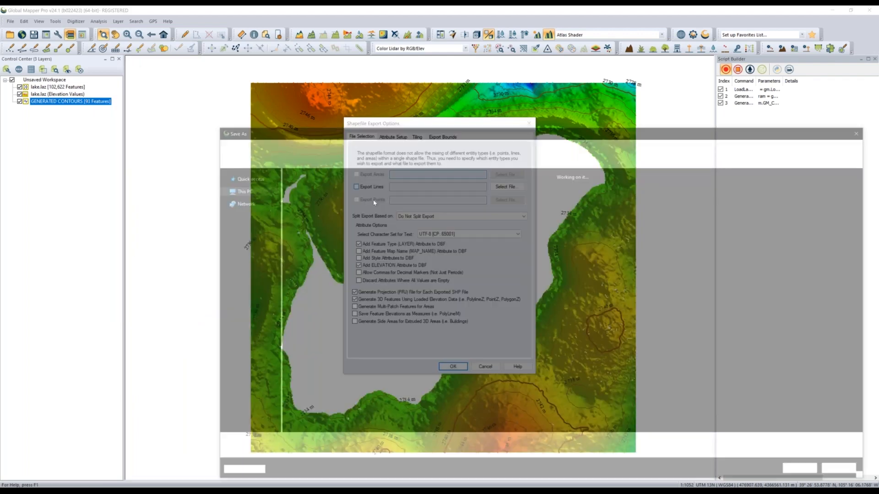
type("test")
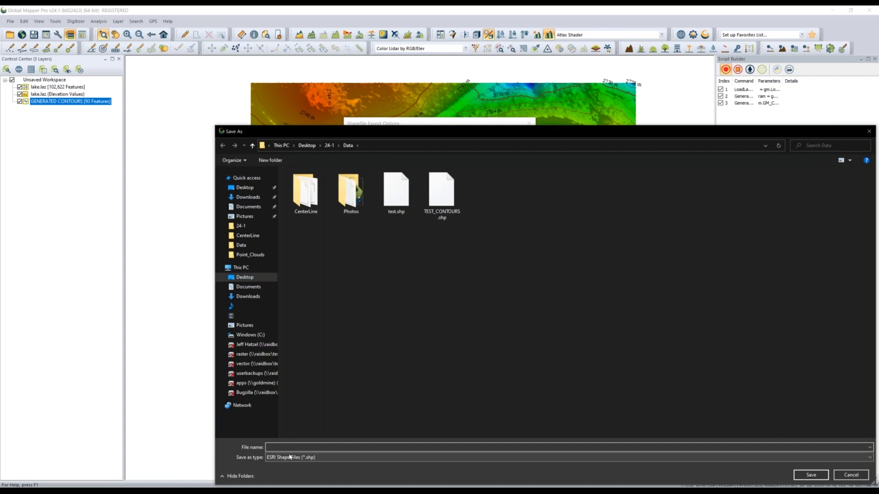
key("Return")
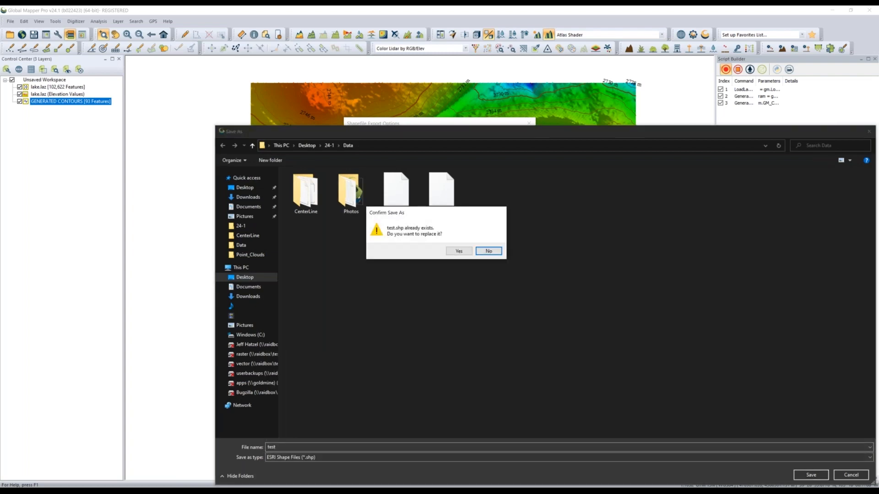
left_click(464, 253)
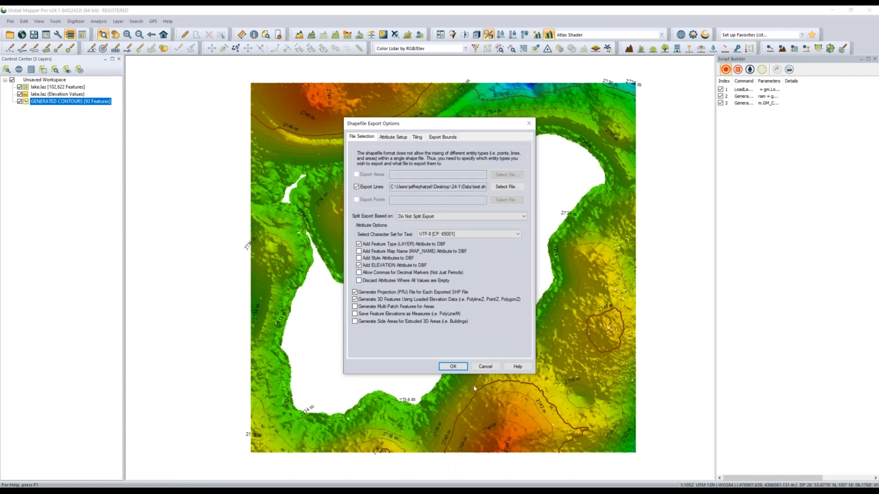
left_click(453, 367)
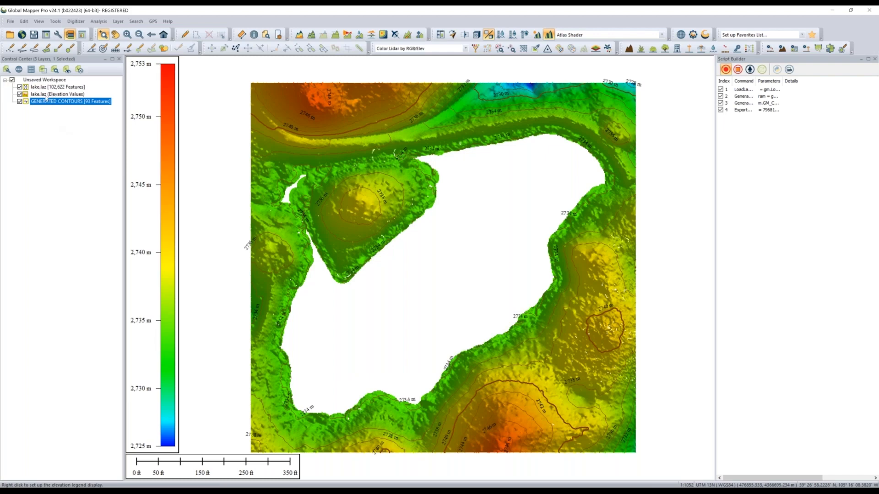
- Export the lake.laz elevation grid in DEM format over the existing TEST_DEM.dem with default options, and stop the script recording
left_click(46, 95)
right_click(46, 95)
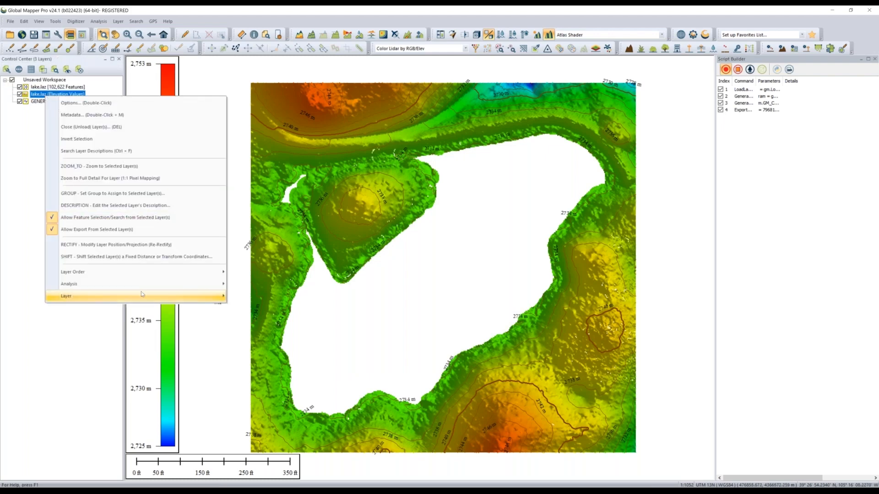
mouse_move(156, 292)
left_click(264, 309)
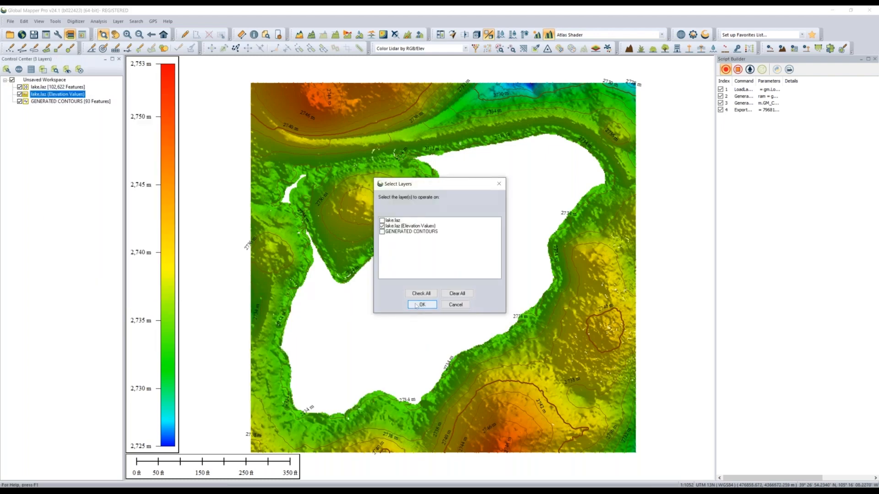
left_click(417, 309)
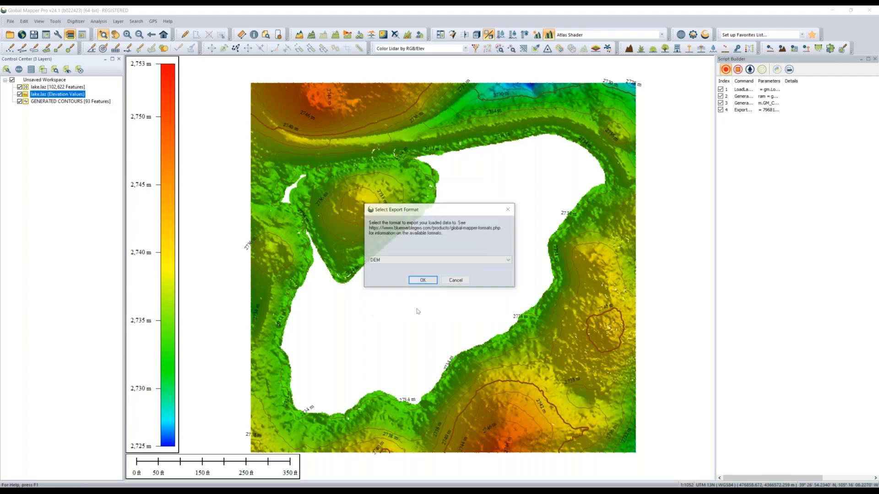
left_click(425, 261)
scroll(396, 341, "down", 6)
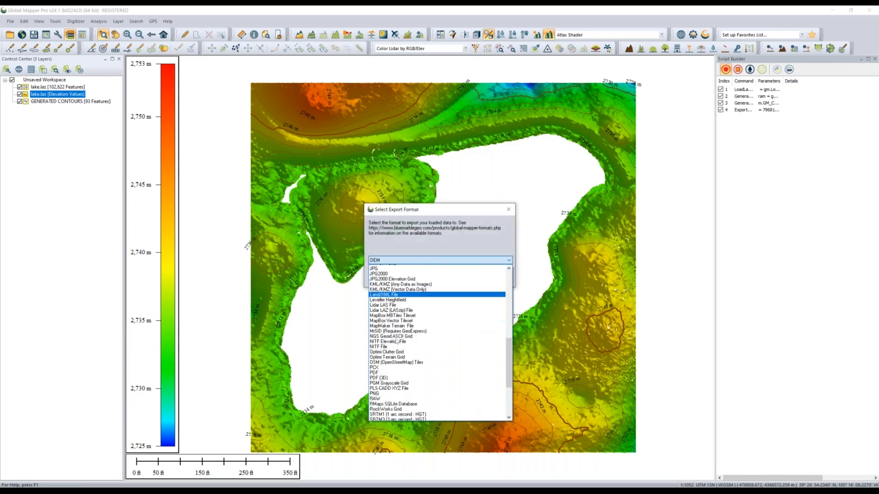
scroll(397, 341, "up", 13)
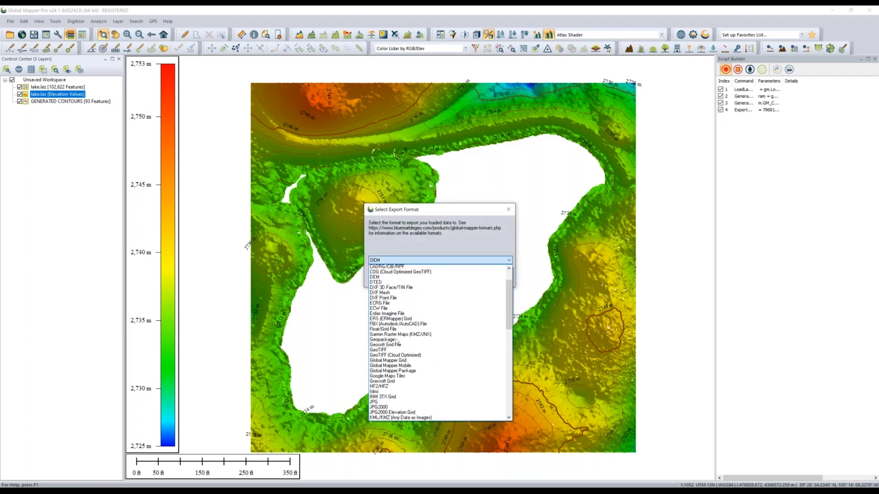
left_click(451, 244)
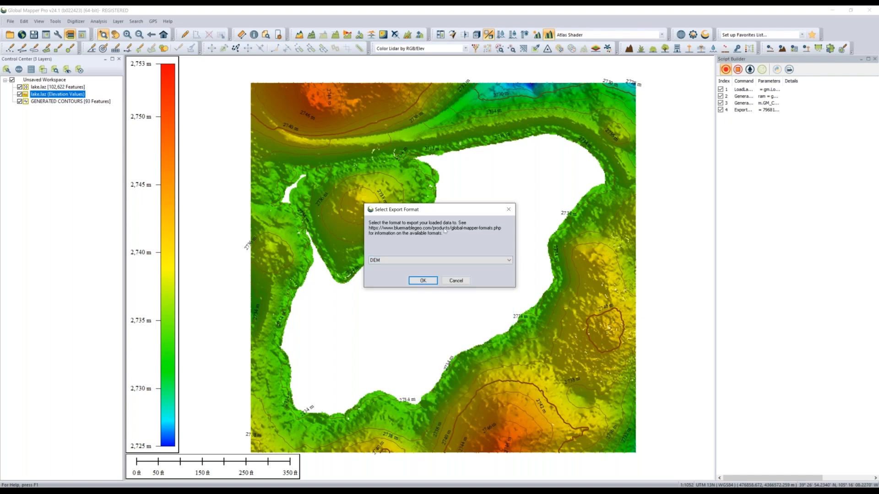
left_click(423, 281)
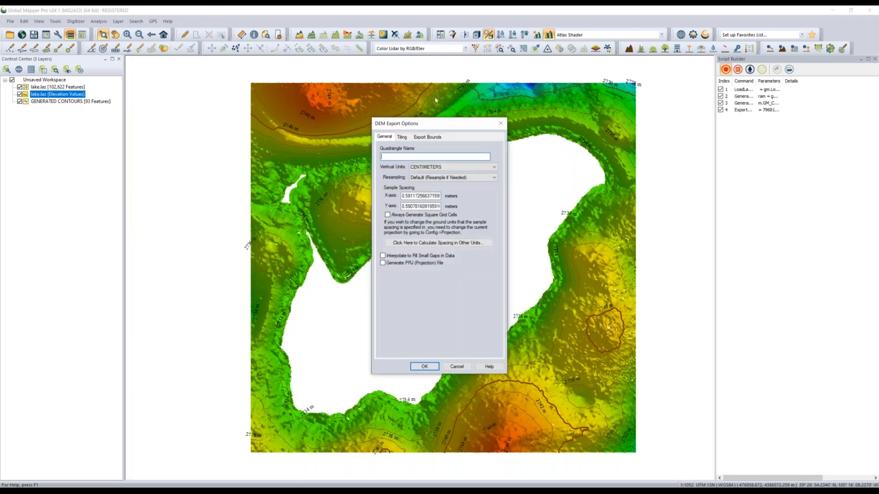
left_click(420, 368)
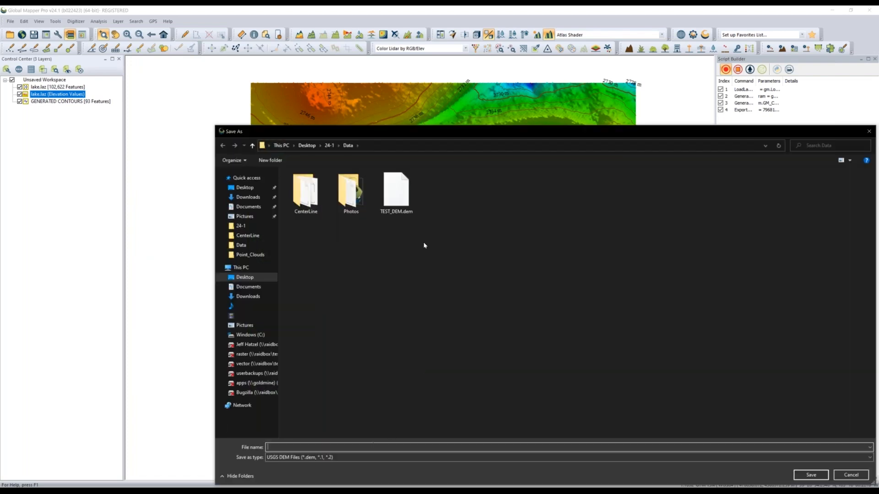
left_click(396, 192)
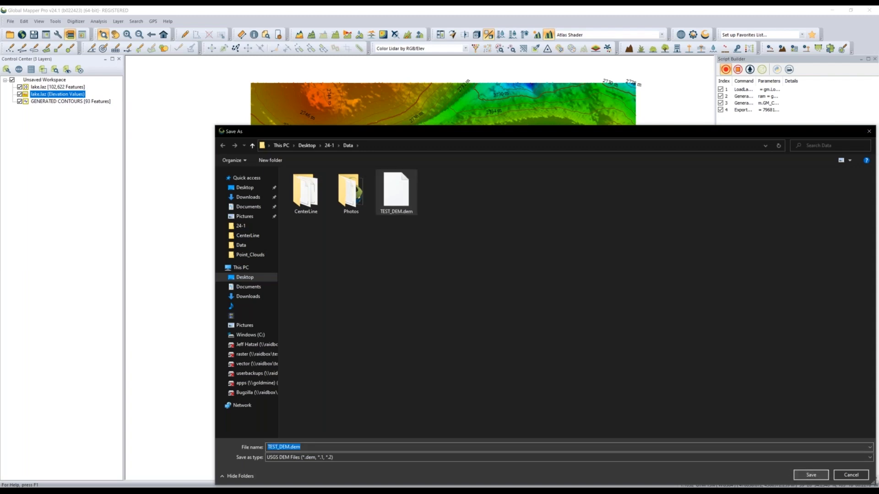
left_click(812, 475)
left_click(458, 251)
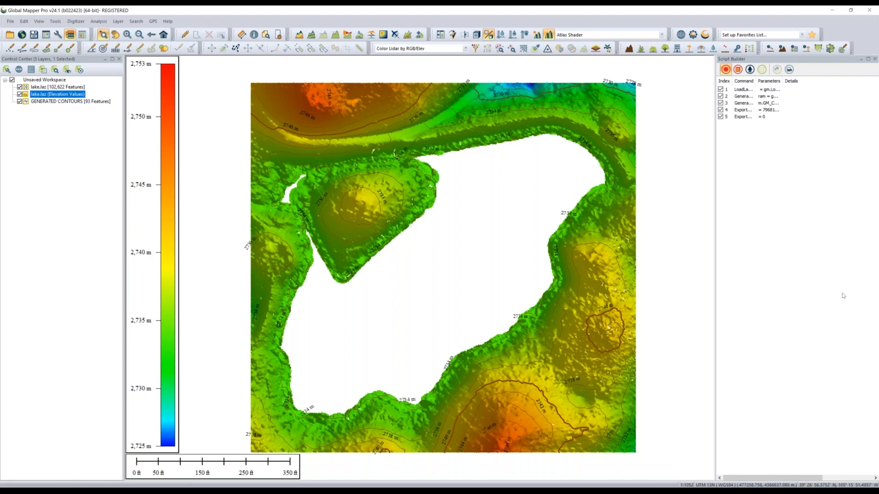
left_click(738, 70)
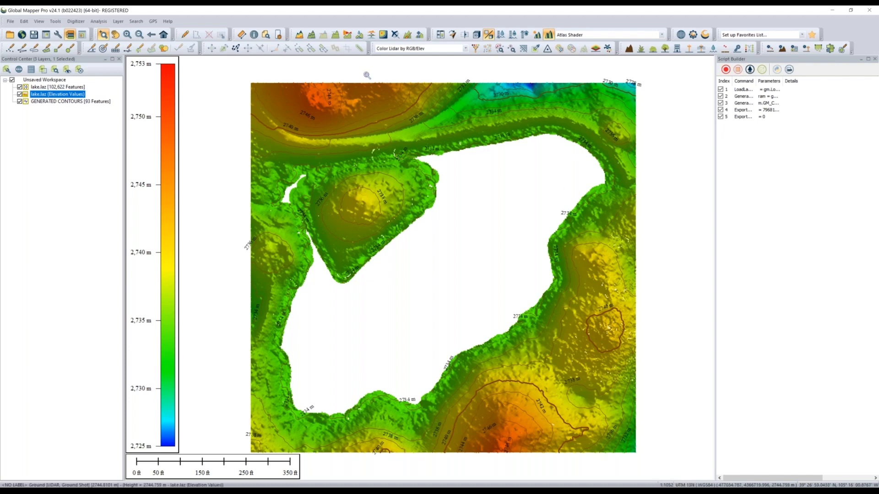
left_click(311, 34)
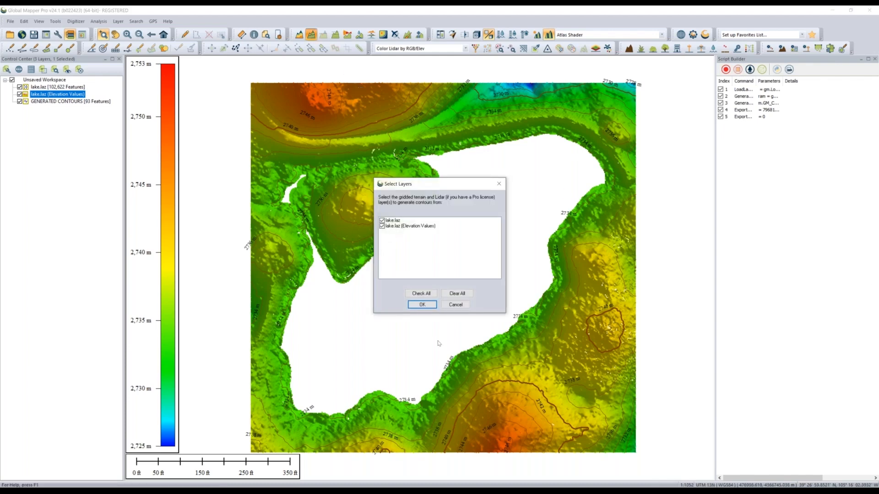
left_click(423, 304)
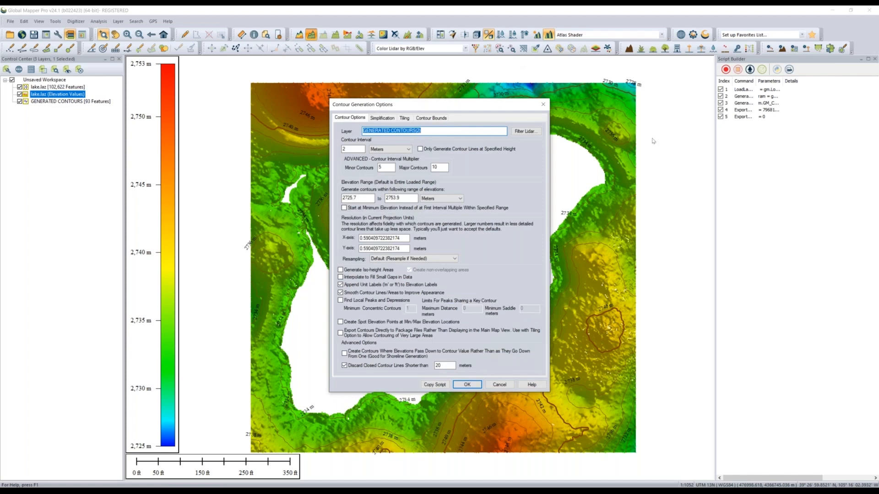
left_click(543, 105)
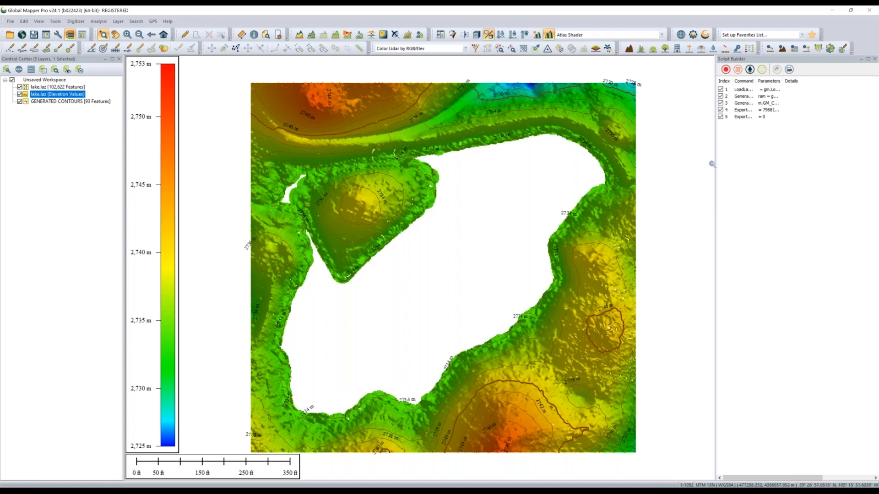
- Widen the Command column in the Script Builder and compare the recorded commands in Global Mapper script and Python, ending on Python
left_click_drag(757, 81, 774, 95)
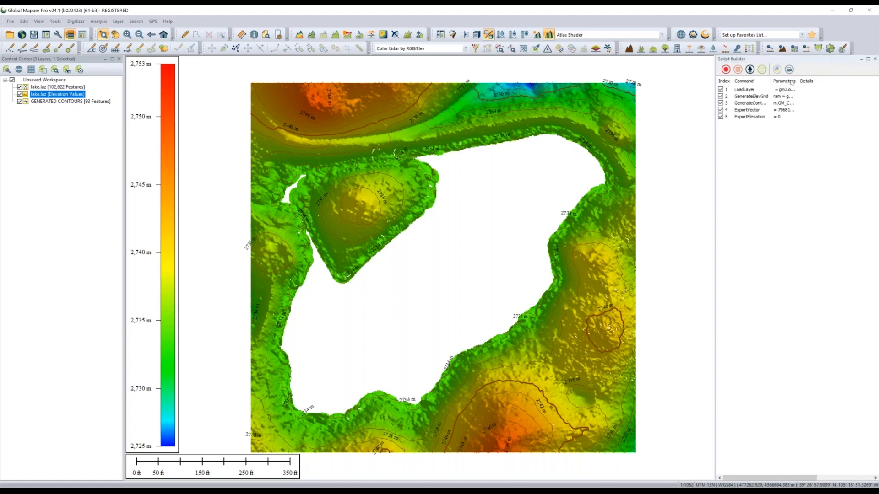
mouse_move(799, 78)
left_mouse_down()
mouse_move(852, 79)
mouse_move(802, 83)
mouse_move(800, 92)
left_mouse_up()
left_click(791, 71)
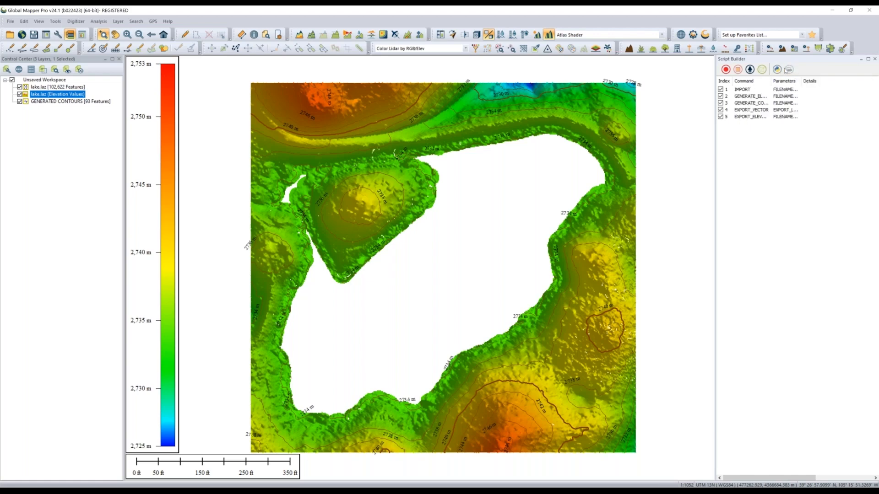
left_click(777, 69)
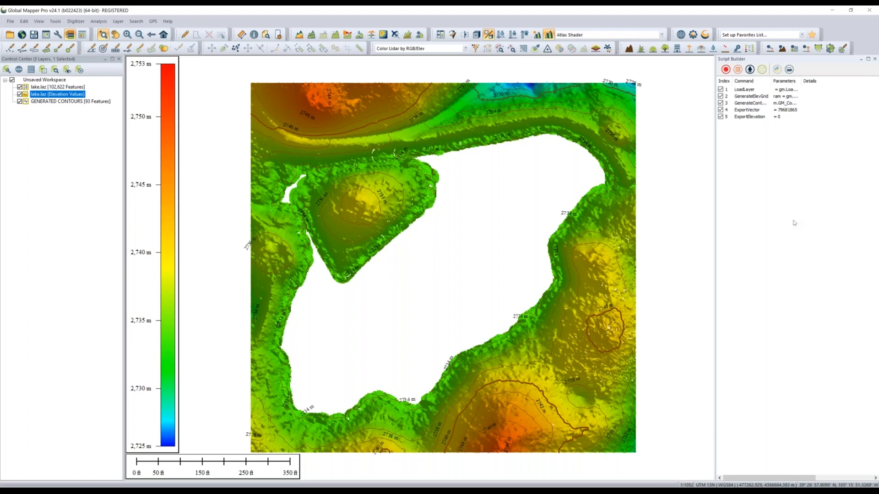
left_click(791, 70)
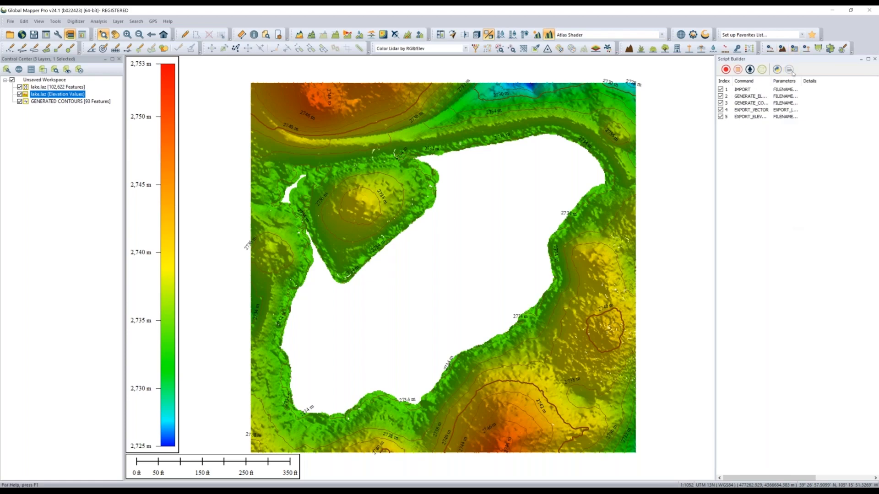
left_click(777, 69)
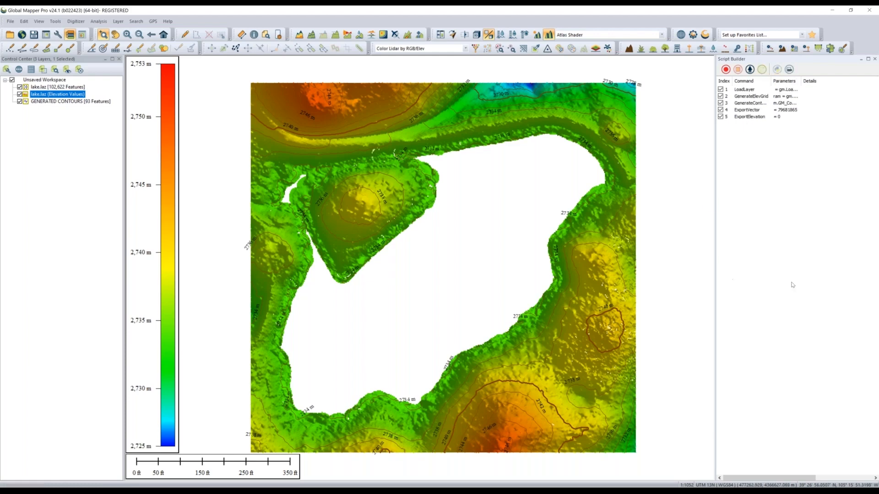
- Open the recorded Python script in the script editor and examine its layer loading, grid, contour and export code
left_click(763, 71)
left_click(775, 69)
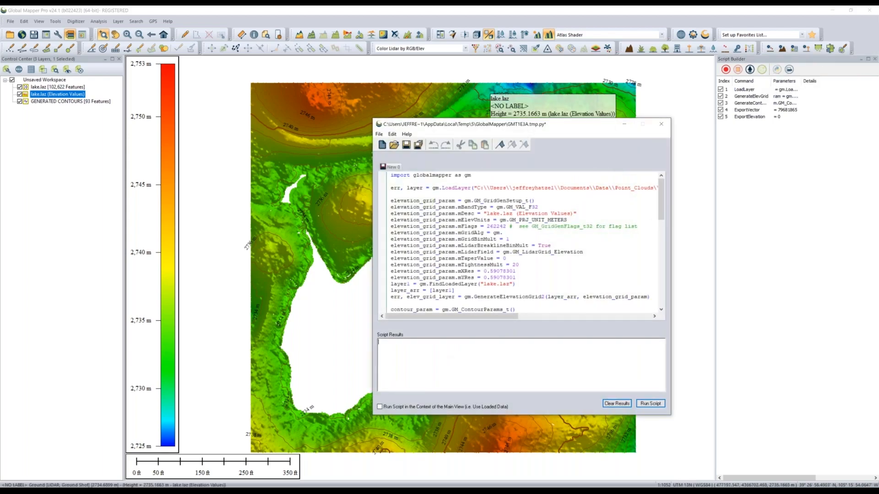
left_click_drag(609, 124, 573, 87)
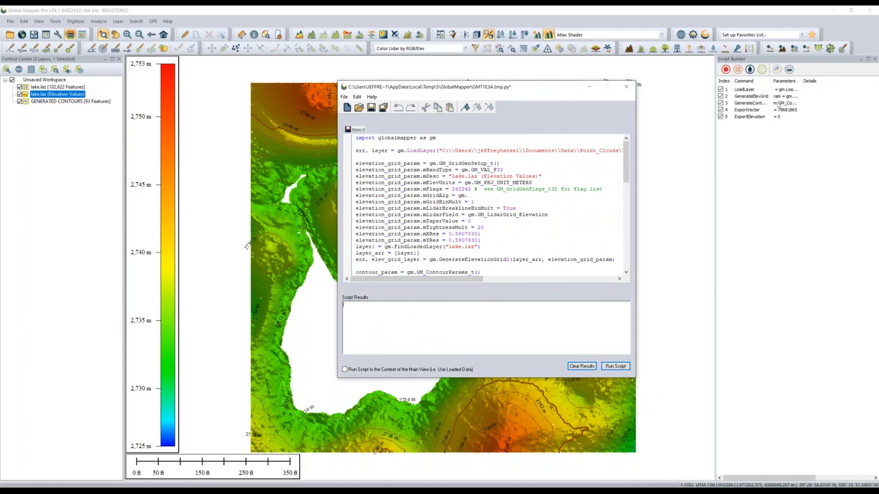
scroll(474, 185, "down", 5)
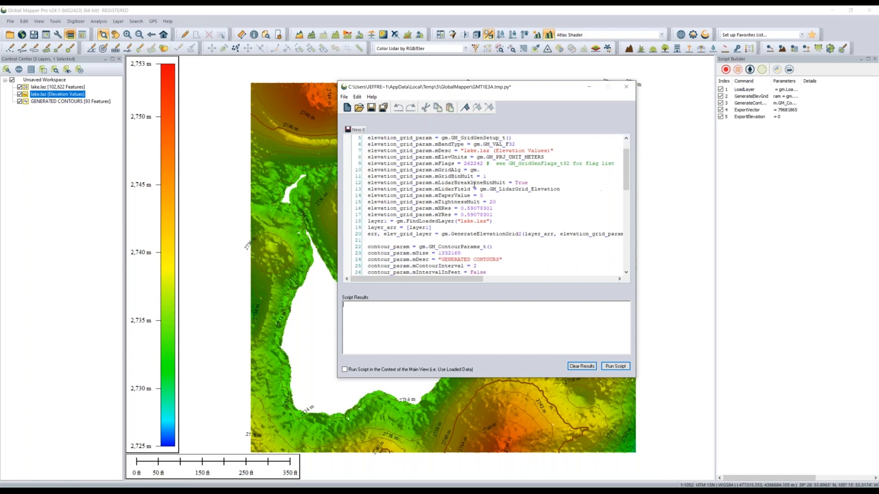
scroll(512, 206, "down", 5)
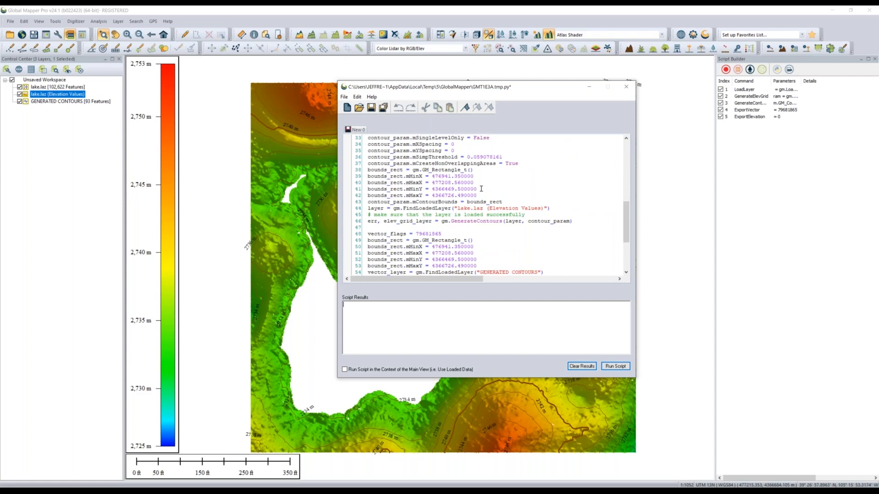
scroll(502, 200, "up", 2)
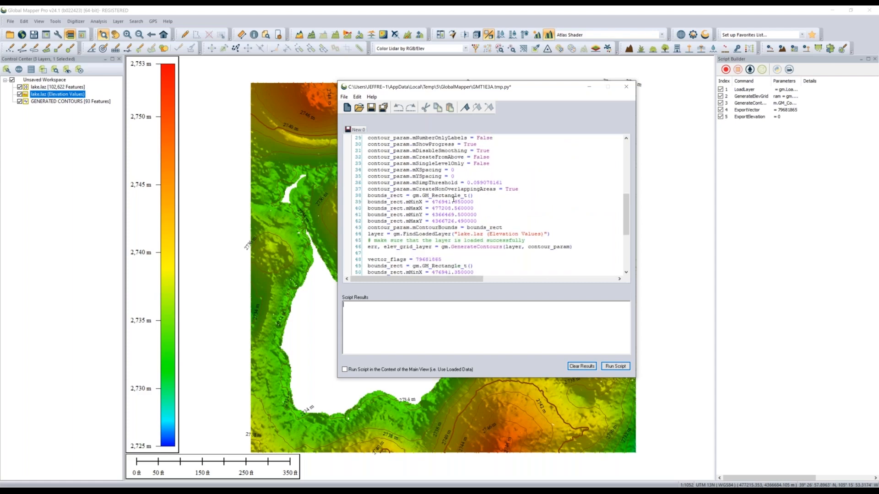
scroll(453, 200, "down", 6)
scroll(458, 239, "up", 1)
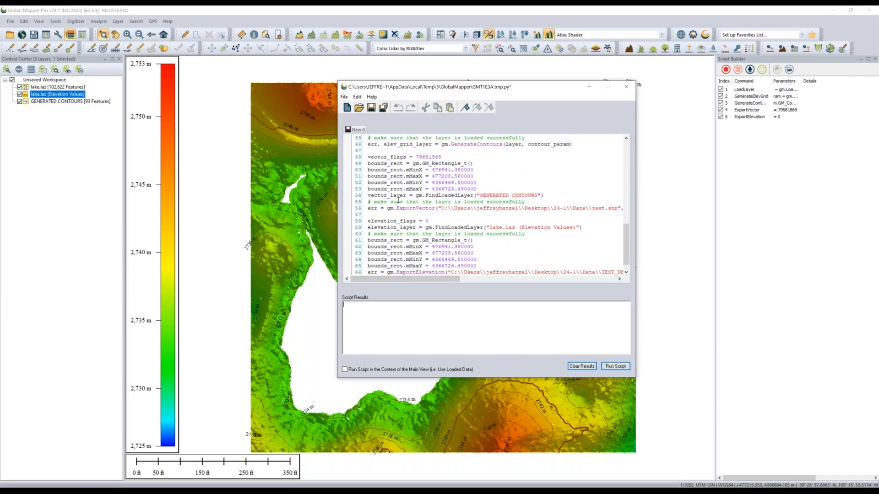
scroll(436, 212, "down", 1)
scroll(436, 212, "up", 12)
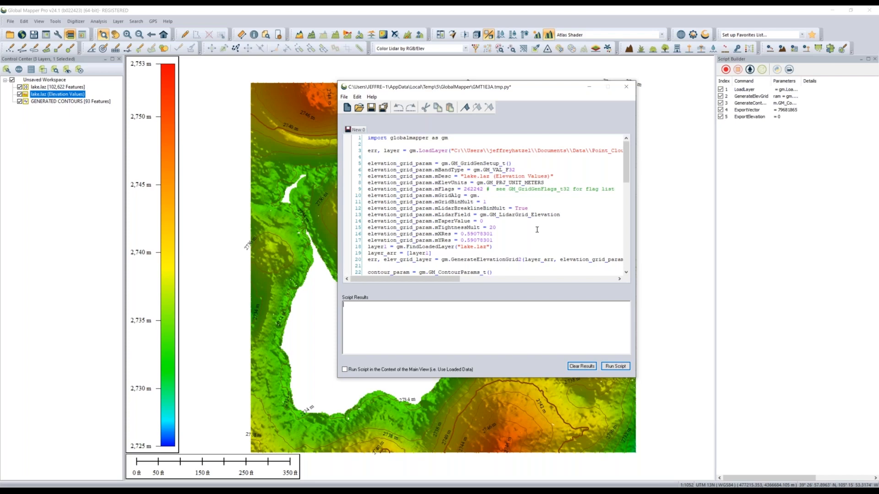
left_click(432, 268)
type("rttu")
key("BackSpace")
key("BackSpace")
key("BackSpace")
key("BackSpace")
- Close the Python script editor and discard its unsaved changes
left_click(627, 88)
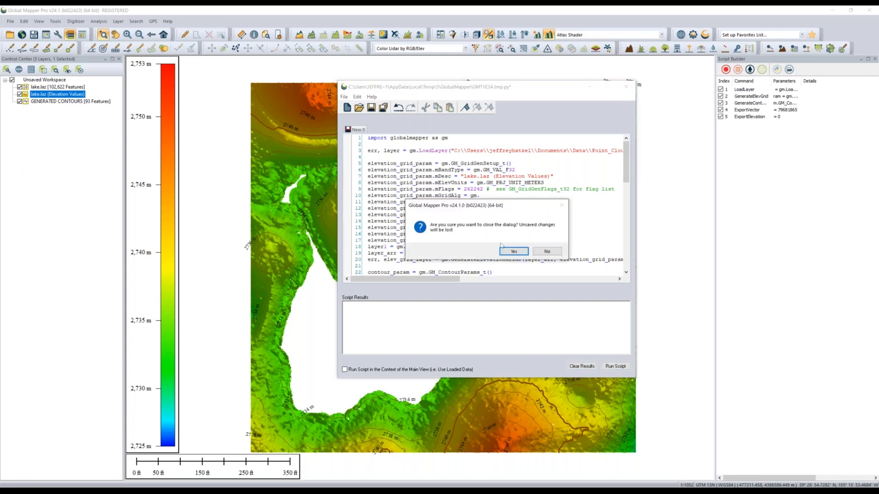
left_click(505, 252)
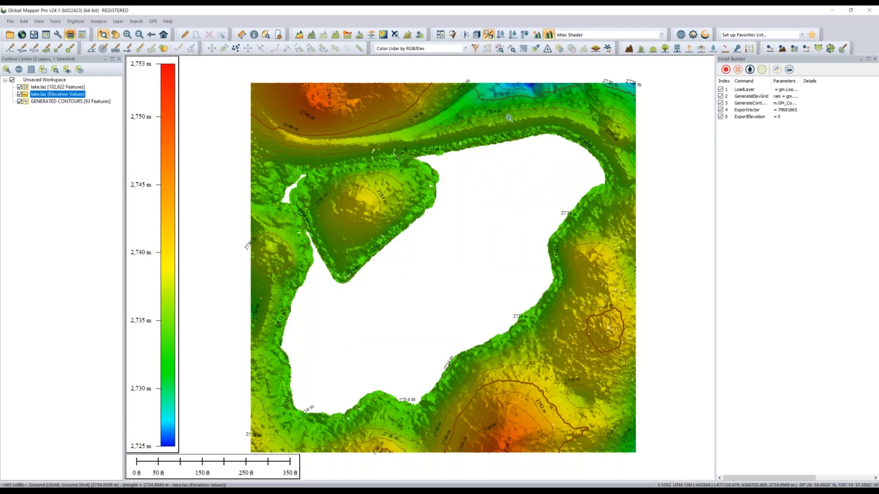
mouse_move(509, 118)
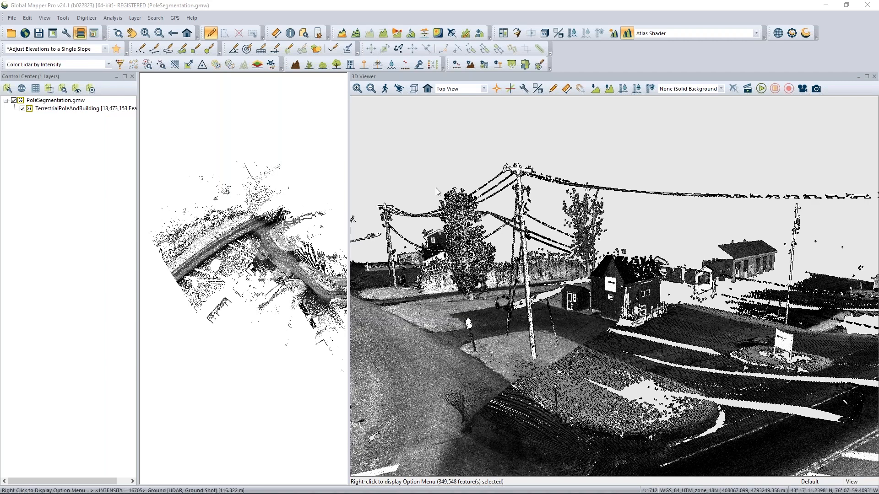
- Review the segmentation method options for automatic non-ground lidar classification and leave without running it
left_click(483, 65)
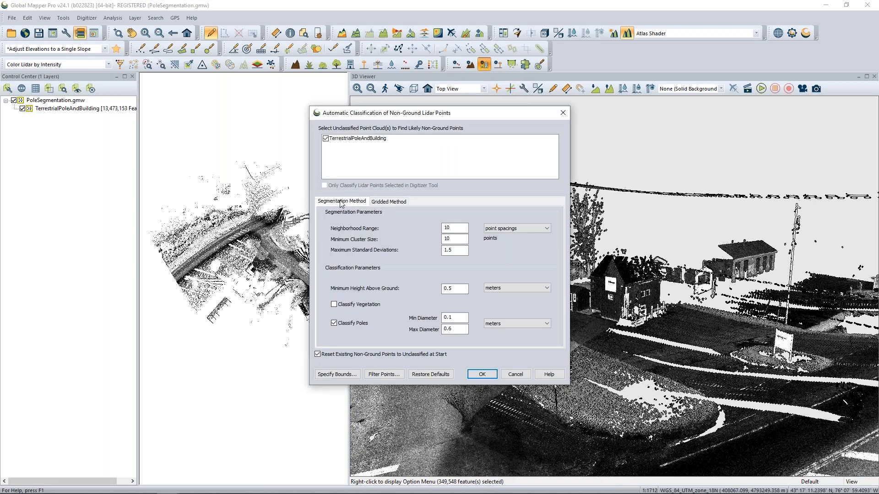
left_click_drag(462, 116, 368, 140)
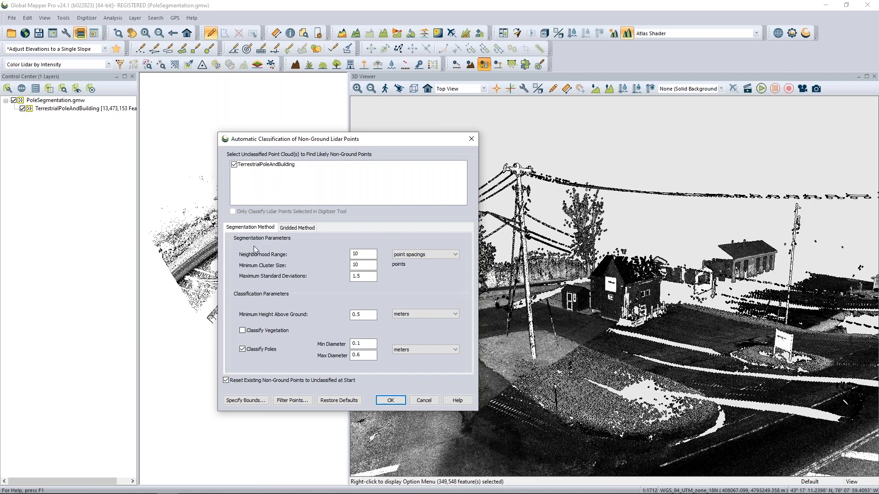
double_click(361, 254)
left_click(430, 400)
- Examine the point cloud around the buildings up close and check the neighborhood range, cluster size and standard deviation settings for non-ground classification
scroll(511, 242, "up", 2)
left_click_drag(488, 238, 528, 179)
scroll(528, 179, "up", 2)
scroll(503, 172, "up", 5)
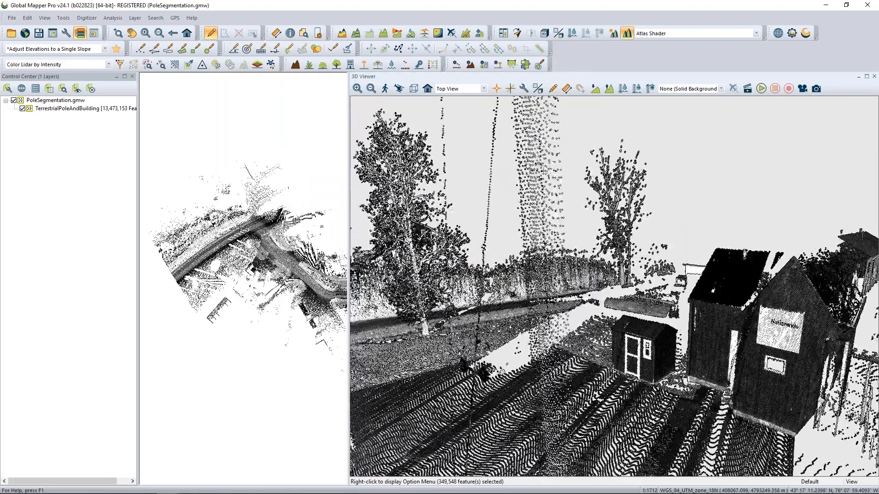
left_click(483, 65)
left_click_drag(461, 116, 343, 132)
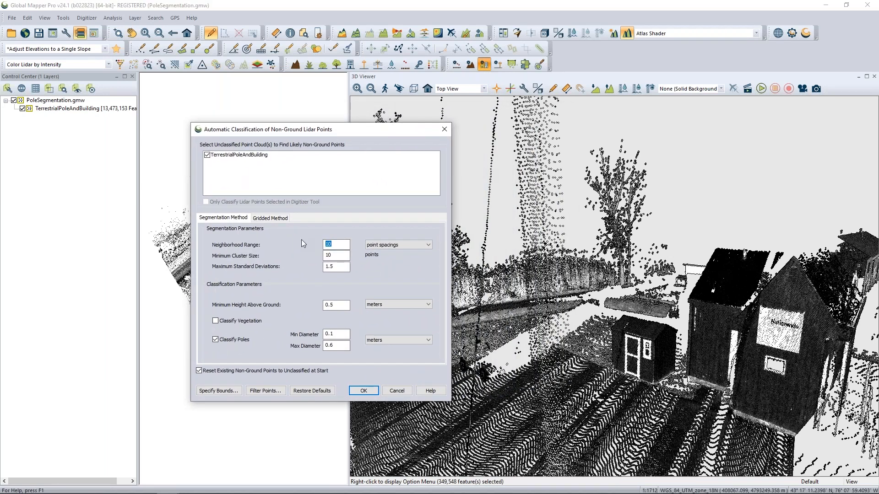
key("Tab")
key("Tab")
left_click(399, 390)
- Color the lidar points by classification and bring the classified utility poles into view in 3D
scroll(475, 373, "down", 3)
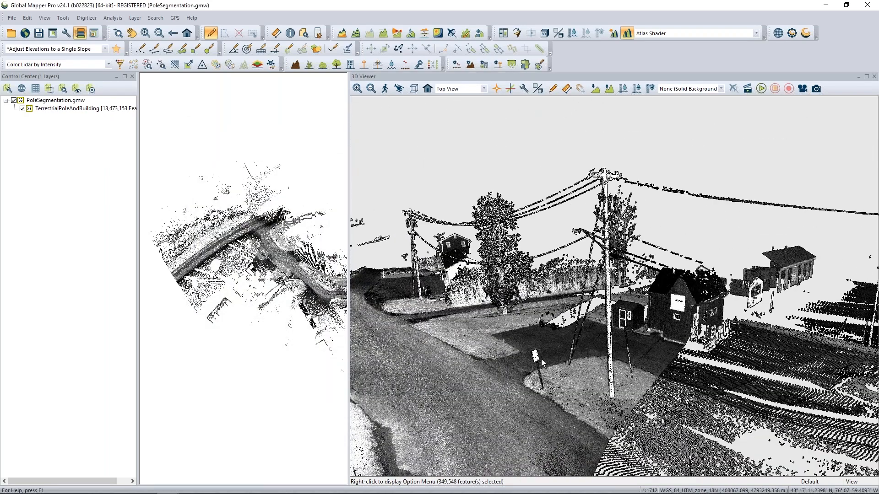
left_click(109, 64)
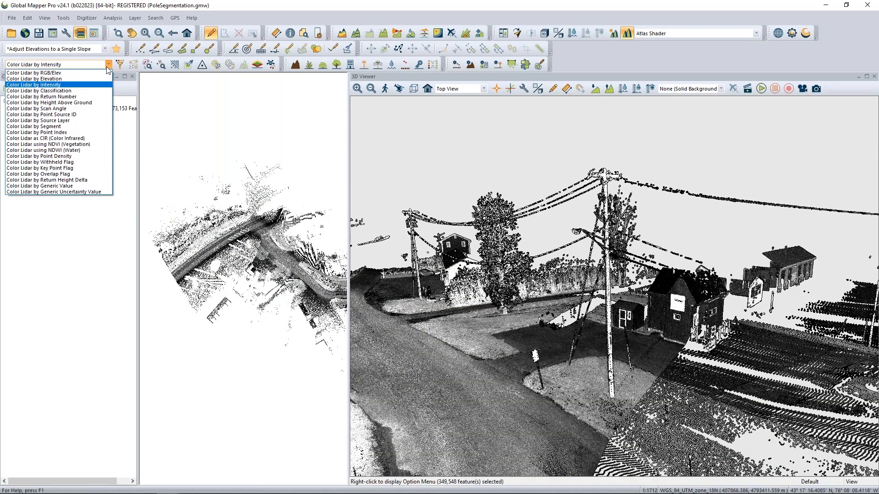
left_click(93, 90)
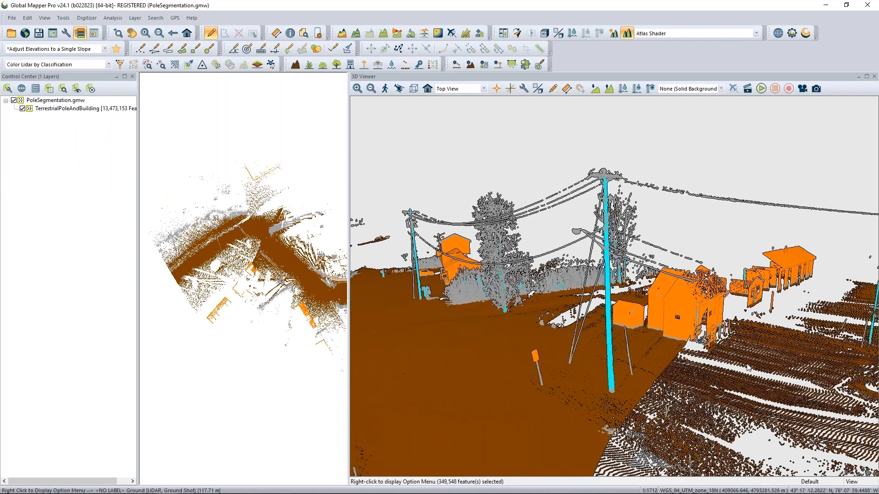
left_click_drag(766, 373, 624, 433)
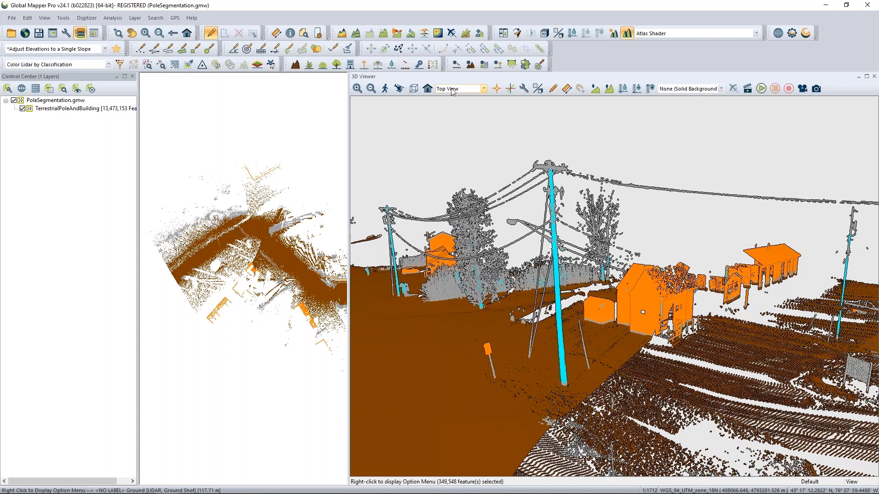
- Review the minimum height above ground and the minimum and maximum pole diameters for non-ground classification, then leave without running it
left_click(483, 65)
left_click_drag(427, 120, 306, 124)
double_click(333, 292)
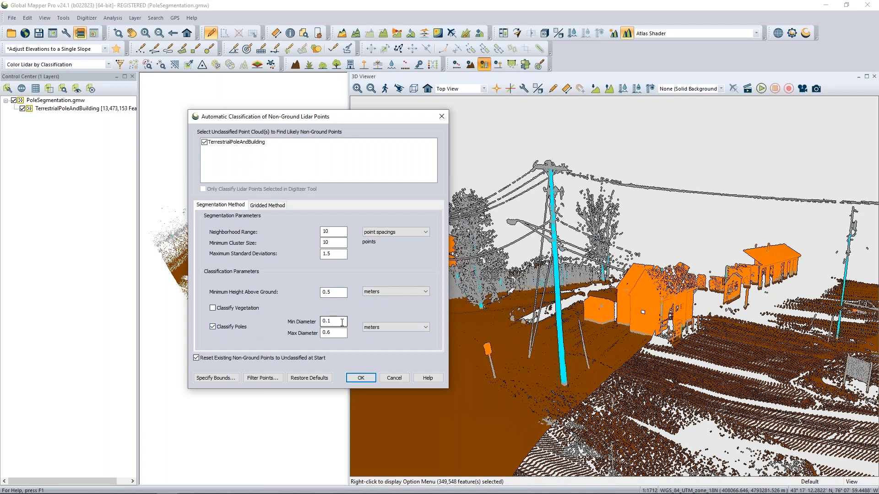
left_click_drag(336, 322, 319, 335)
left_click_drag(336, 117, 273, 110)
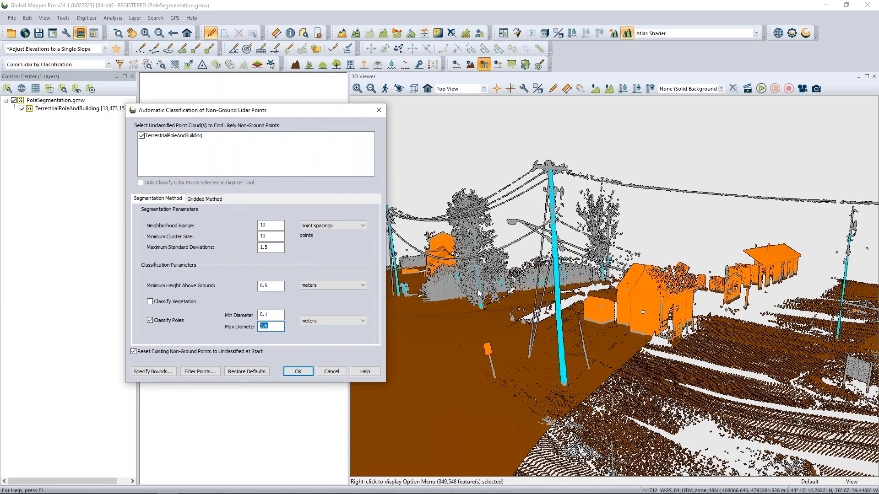
left_click(276, 327)
key("shift+Tab")
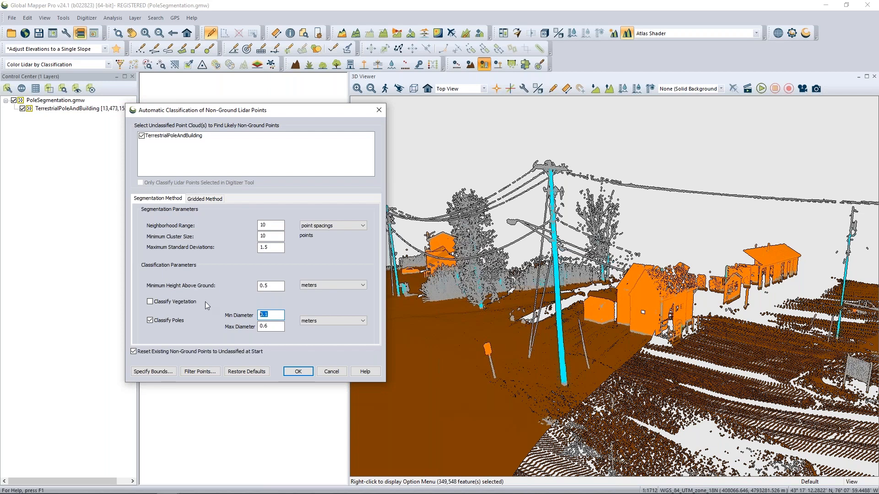
left_click(334, 371)
- Select the lidar points around the large trees beside the orange building in the 3D view from above
left_click_drag(494, 255, 648, 399)
scroll(621, 358, "down", 3)
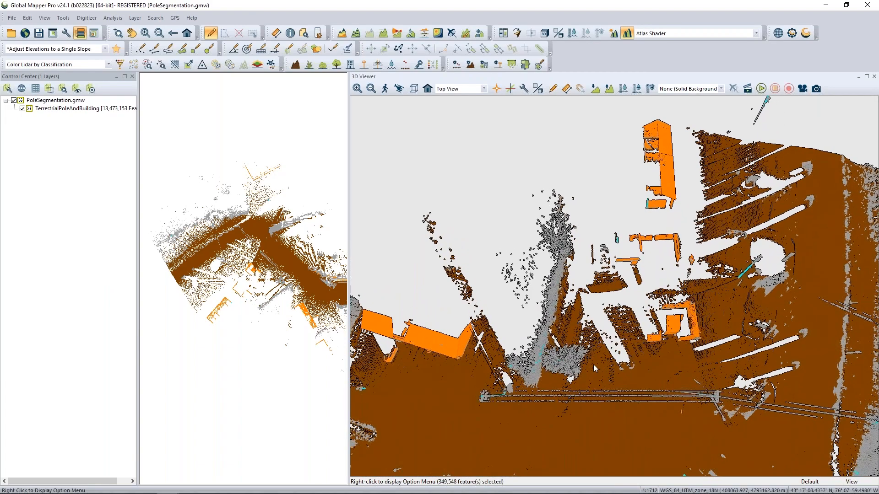
left_click_drag(580, 307, 559, 336)
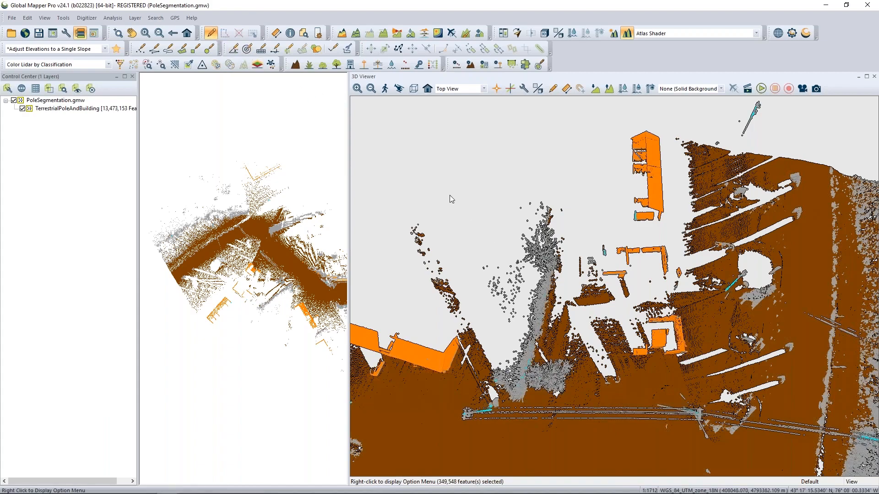
left_click_drag(567, 294, 510, 132)
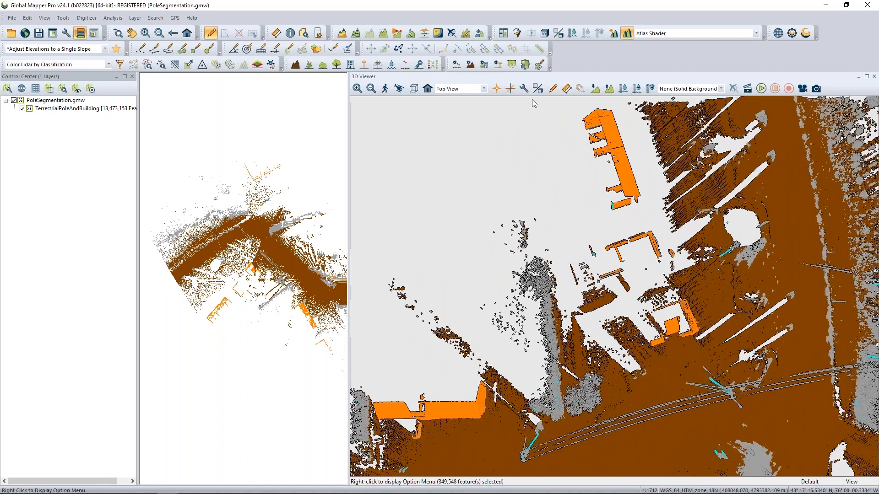
left_click(553, 89)
left_click_drag(447, 214, 575, 336)
left_click_drag(589, 375, 596, 421)
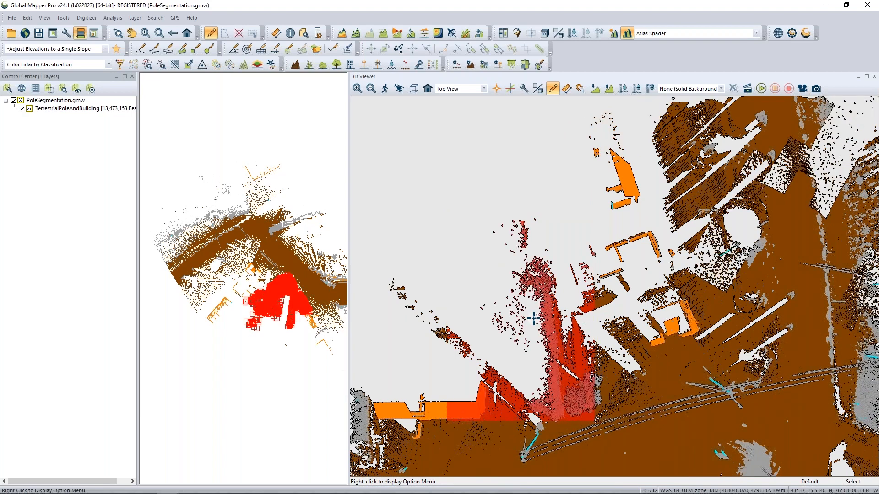
- Reclassify only the 15 - Transmission Tower points in the selection as 1 - Unclassified and leave the 3D selection tool
left_click(431, 68)
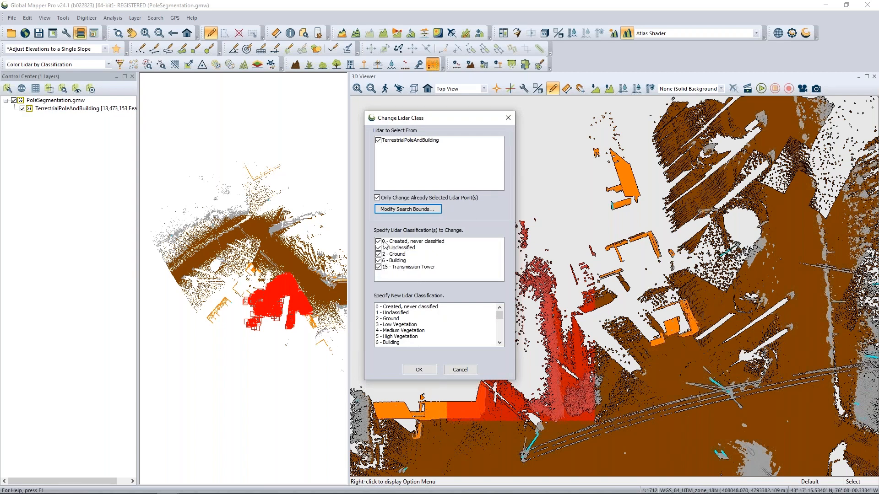
right_click(434, 258)
left_click(462, 279)
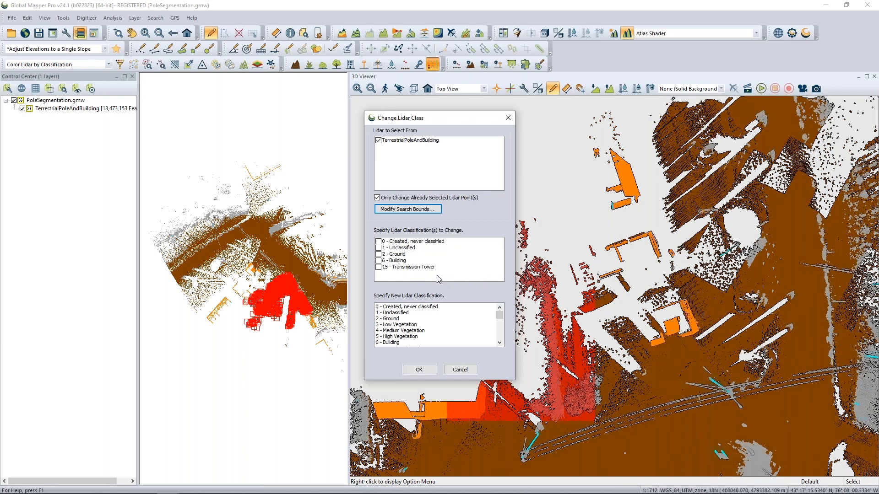
left_click(378, 268)
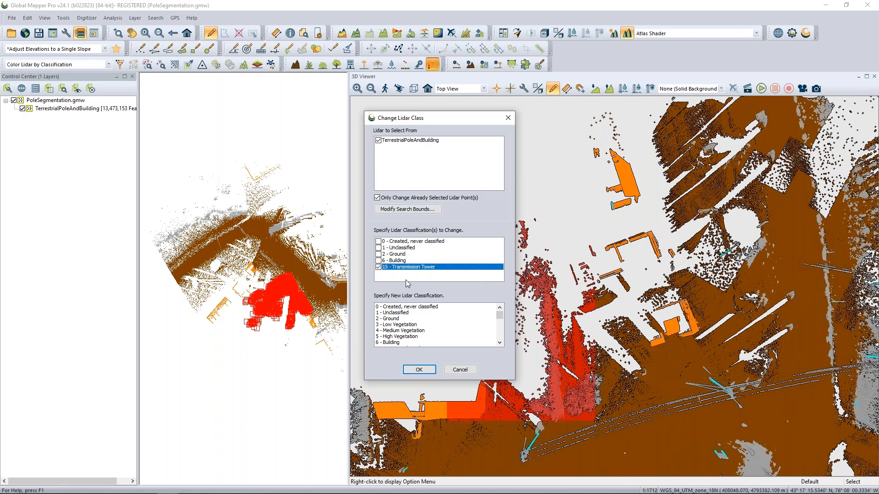
left_click(406, 313)
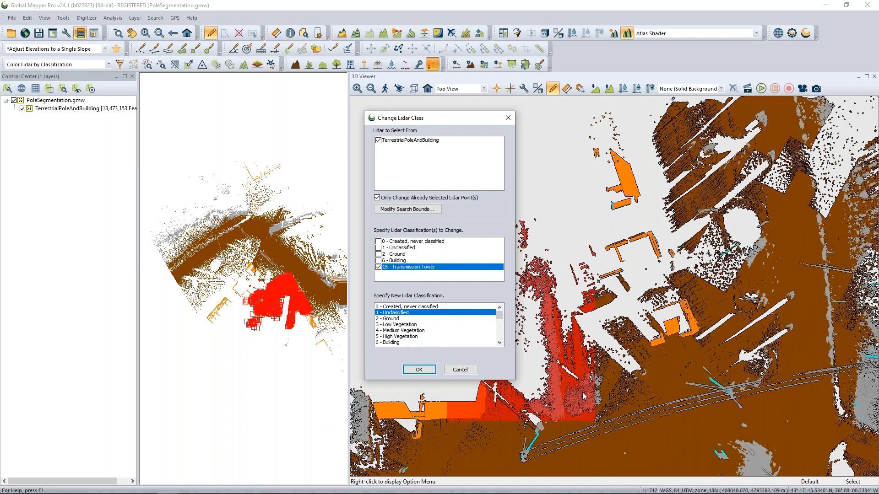
left_click(419, 370)
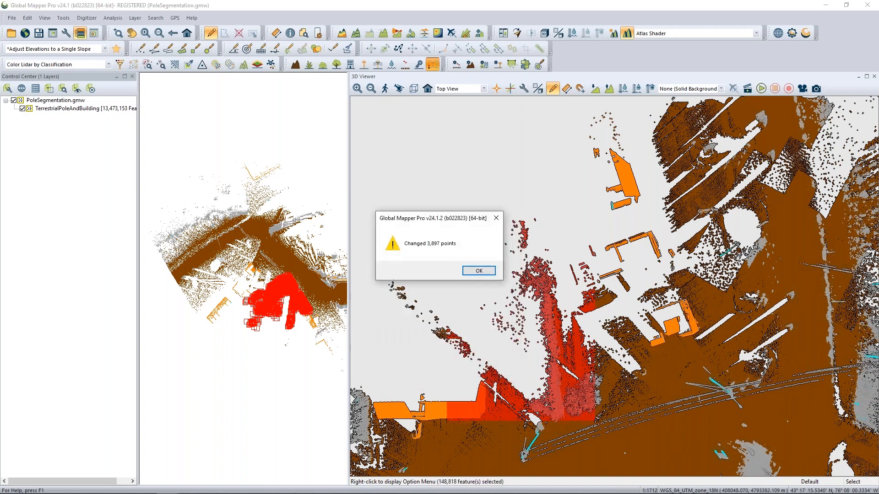
left_click(476, 271)
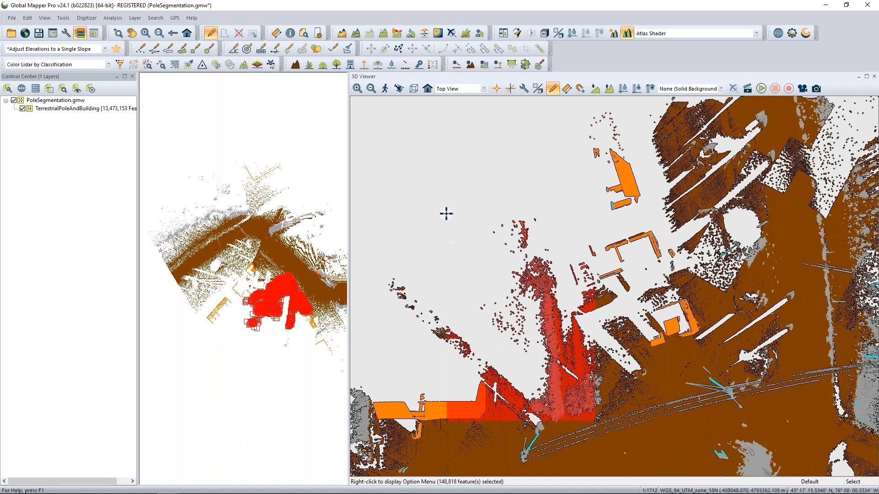
left_click(239, 33)
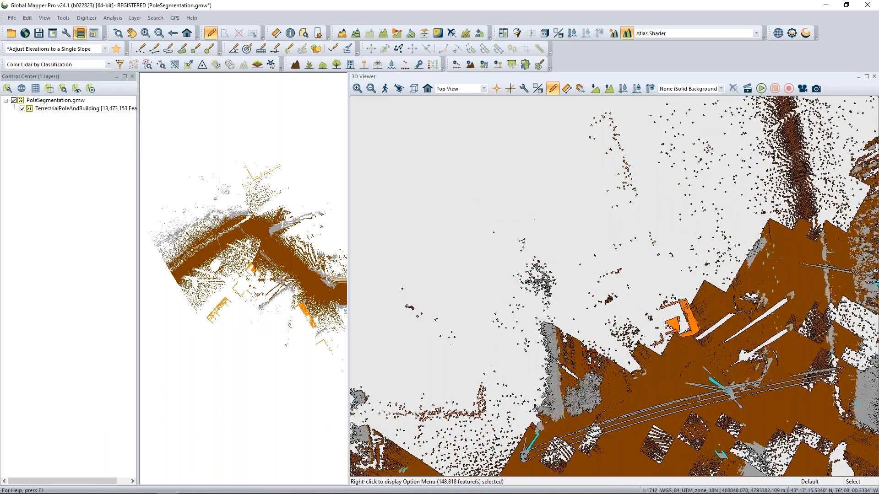
left_click(552, 90)
- Extract pole features from the TerrestrialPoleAndBuilding cloud with minimum height 4 m, minimum 4 points, maximum spread 200 m and pole tops marked
left_click_drag(722, 403, 584, 204)
scroll(591, 333, "up", 3)
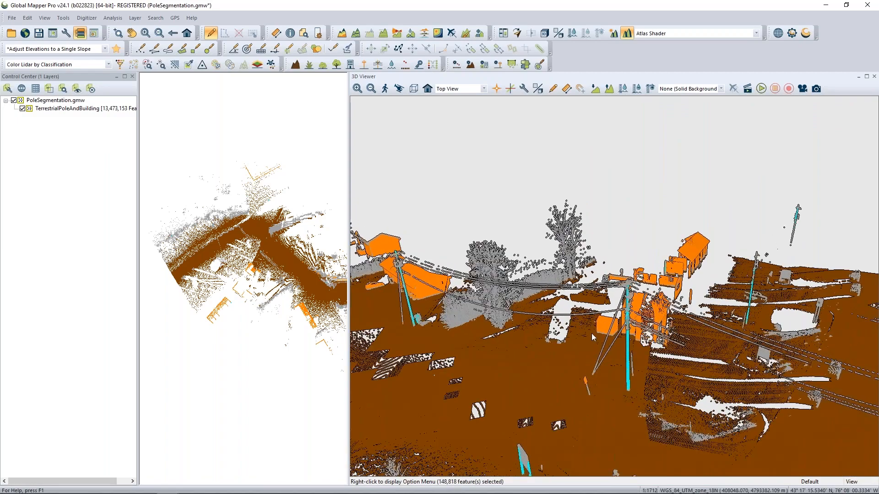
left_click_drag(584, 364, 615, 343)
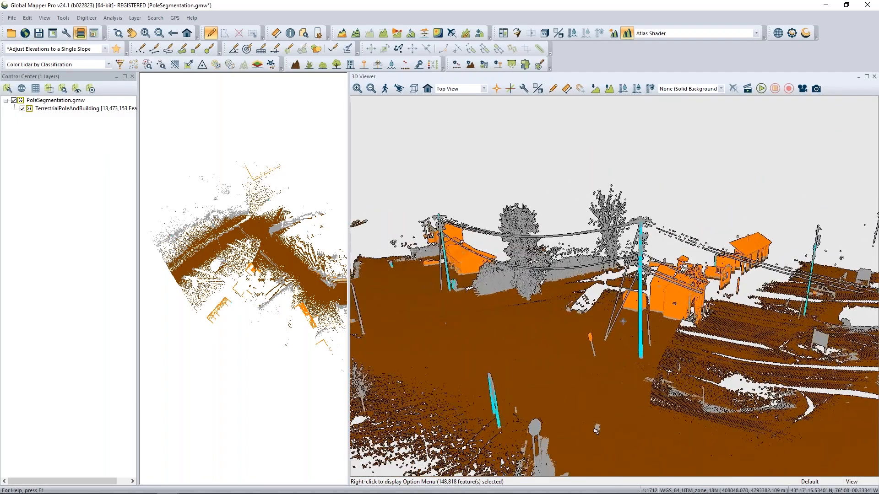
scroll(615, 344, "up", 3)
scroll(615, 343, "up", 2)
left_click_drag(661, 302, 602, 302)
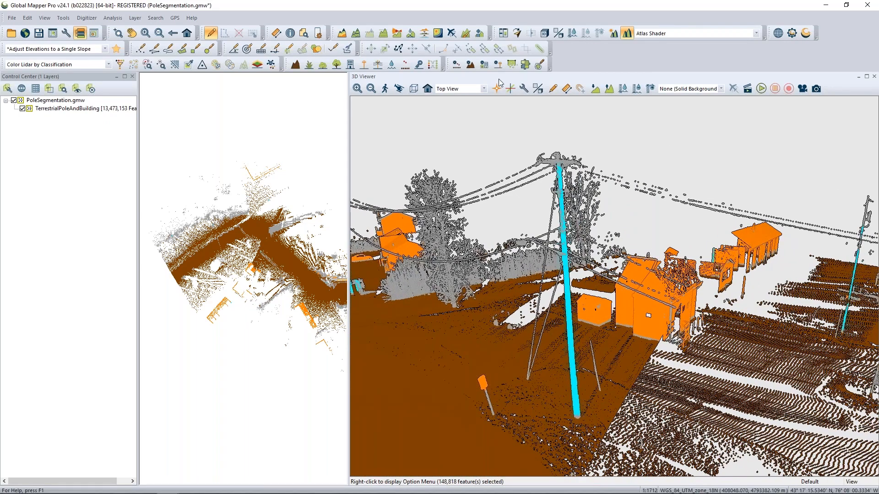
left_click(512, 65)
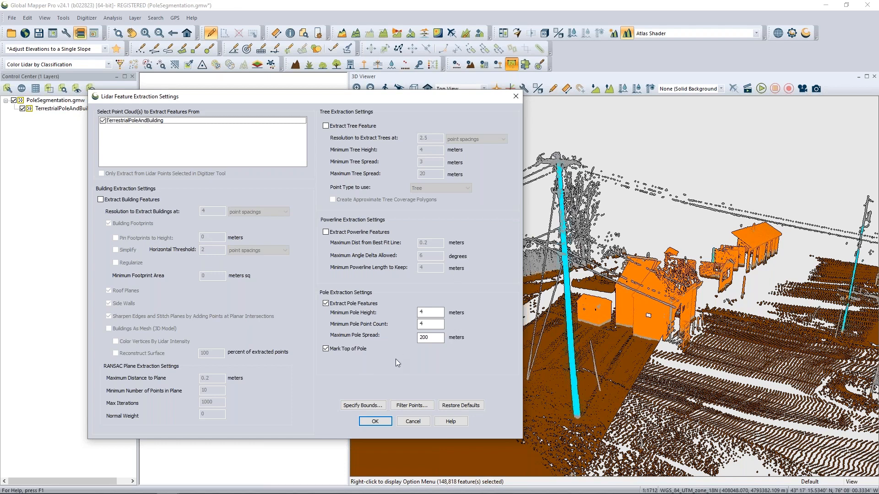
left_click(372, 425)
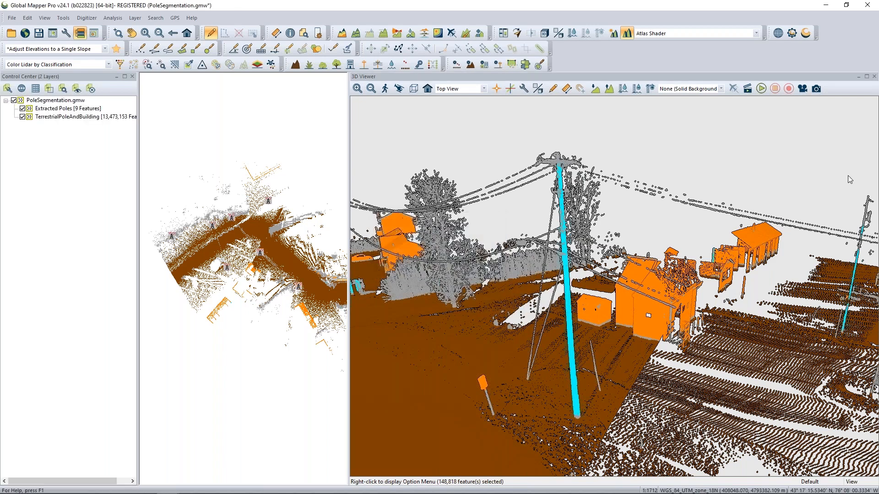
- Temporarily hide the TerrestrialPoleAndBuilding point cloud to inspect the extracted poles, and view both layers together in 3D
left_click(22, 117)
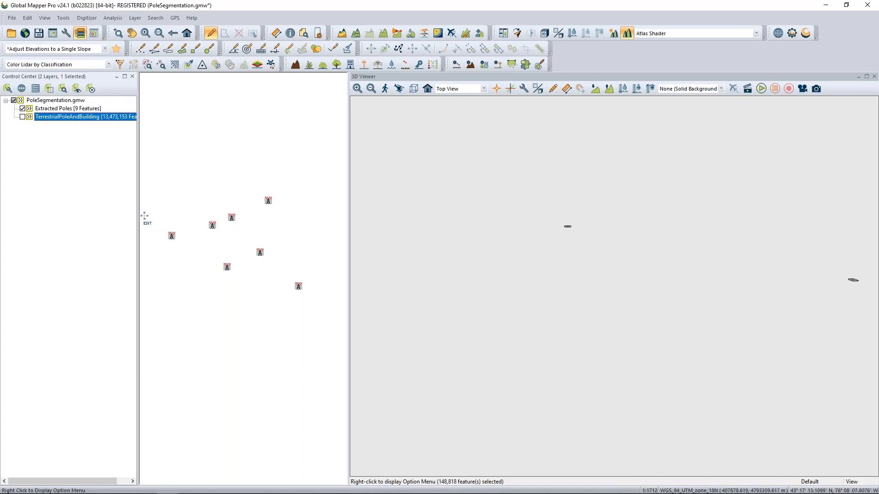
left_click(22, 117)
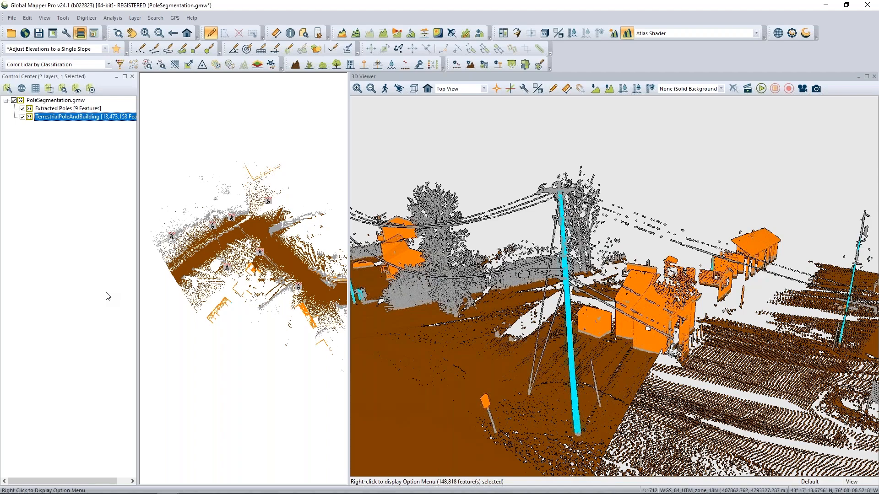
left_click_drag(644, 376, 615, 341)
scroll(614, 341, "down", 4)
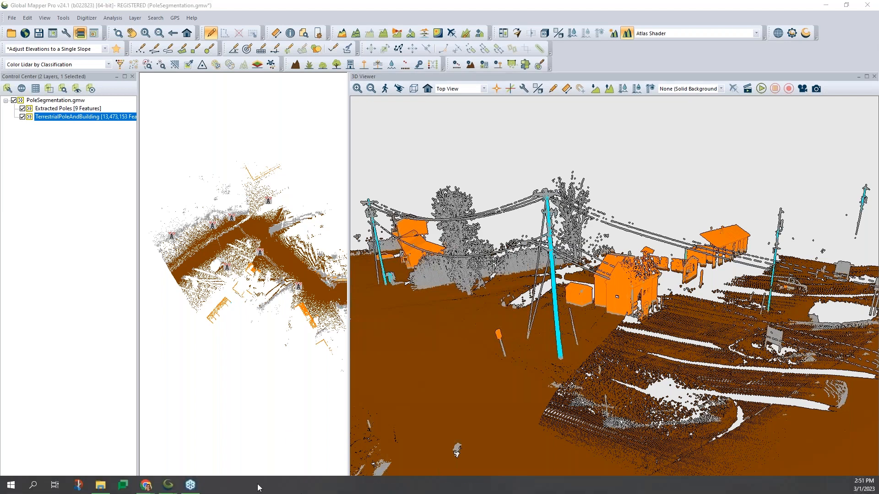
- Examine the layer differences between the Field_Data.gmmp package and the workspace, including the individual points in the incoming Survey Locations layer
mouse_move(174, 487)
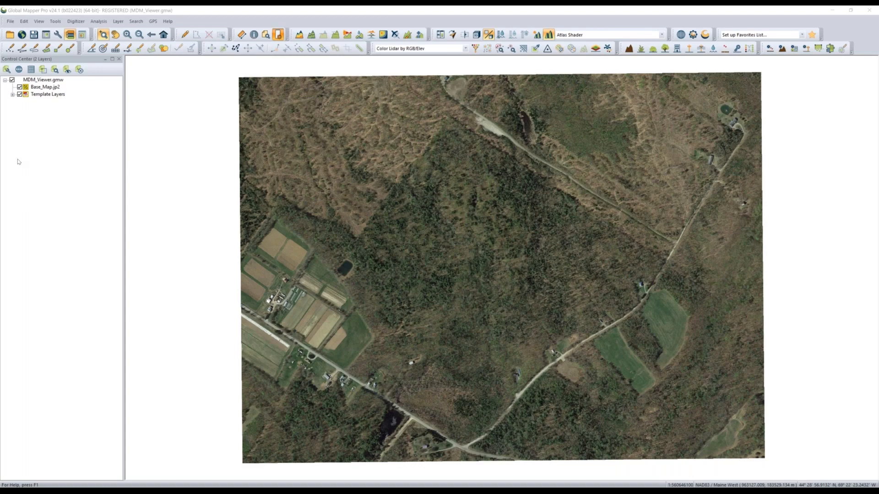
left_click_drag(20, 162, 558, 99)
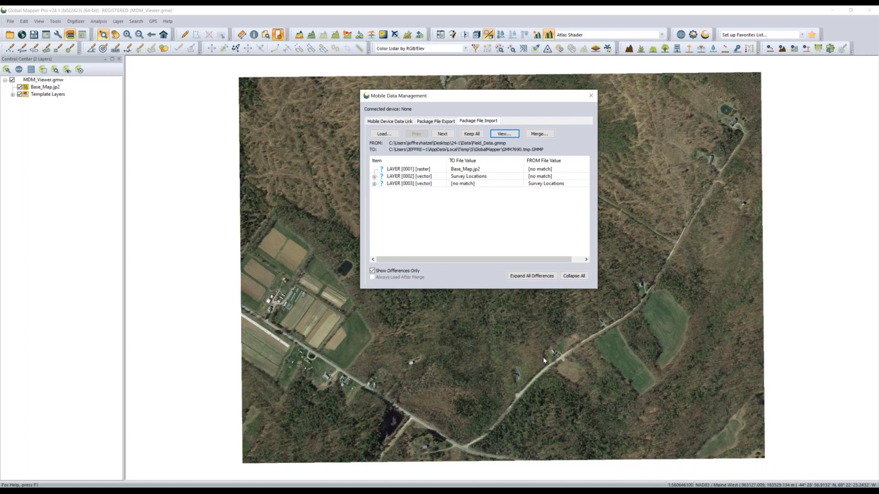
left_click(412, 272)
left_click(374, 177)
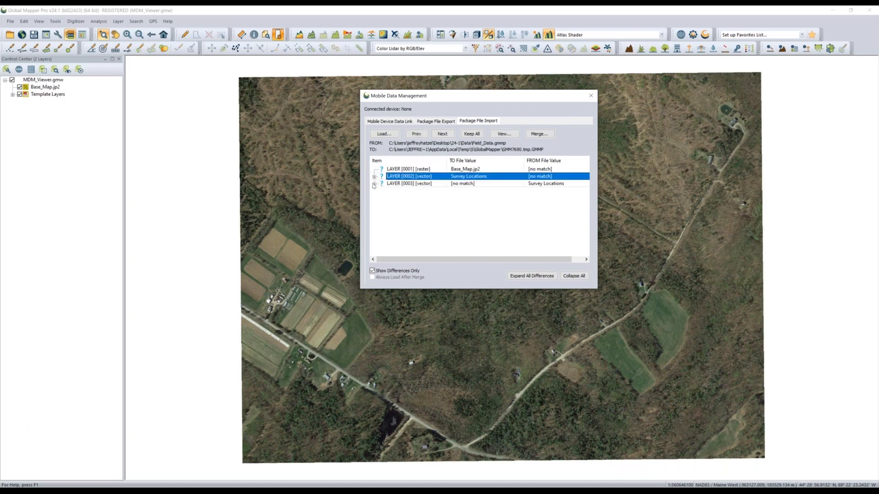
left_click(374, 184)
left_click(382, 192)
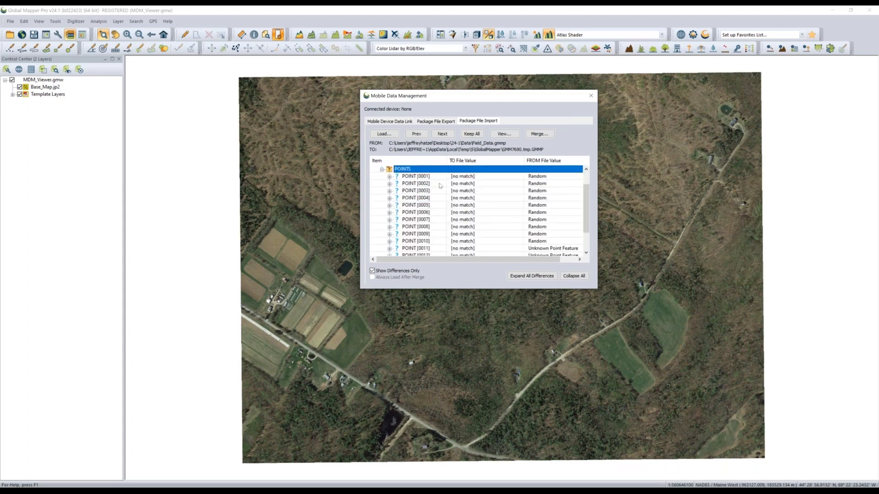
scroll(439, 228, "up", 3)
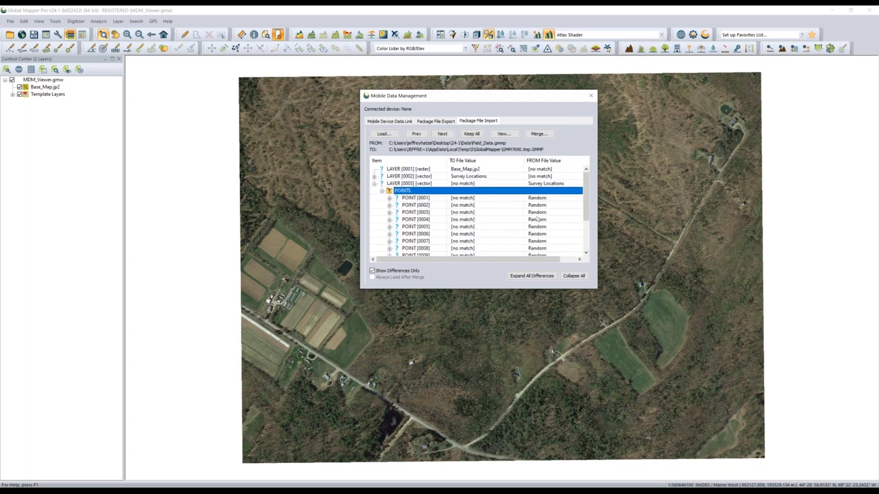
left_click(374, 184)
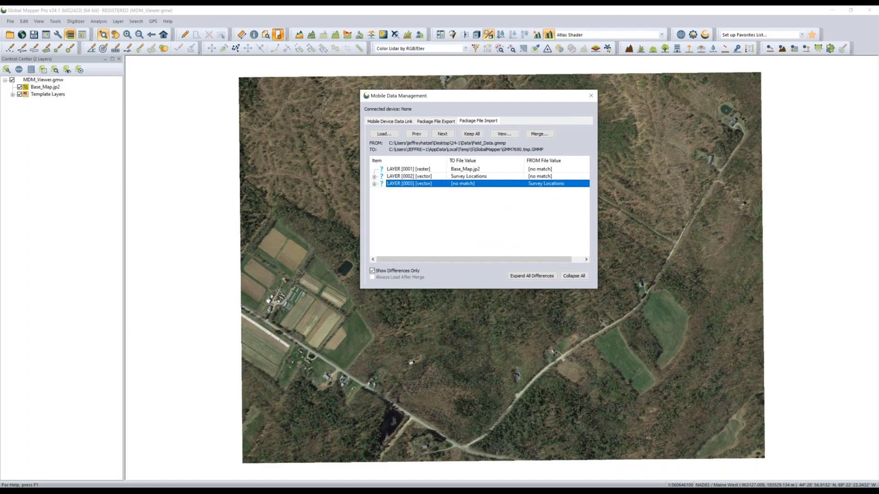
- View the package import's TO and FROM files side by side and compare the base map with the survey points
left_click(504, 133)
left_click_drag(728, 286, 605, 249)
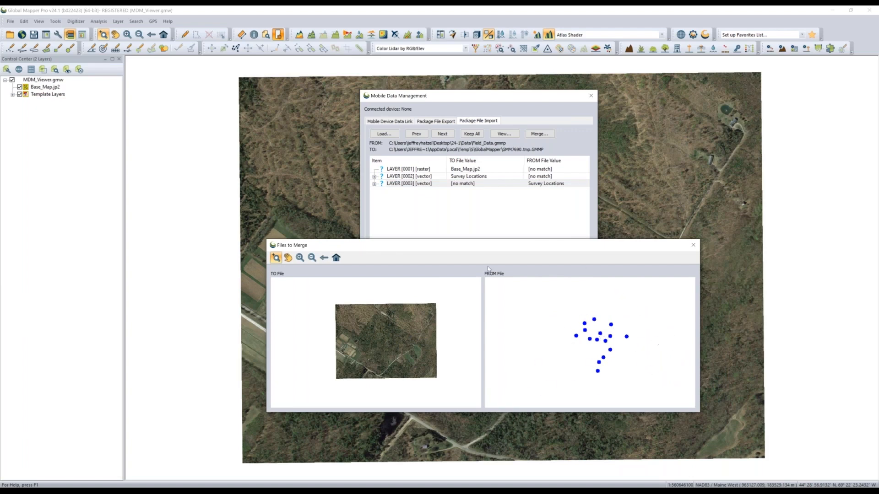
left_click_drag(538, 253, 544, 297)
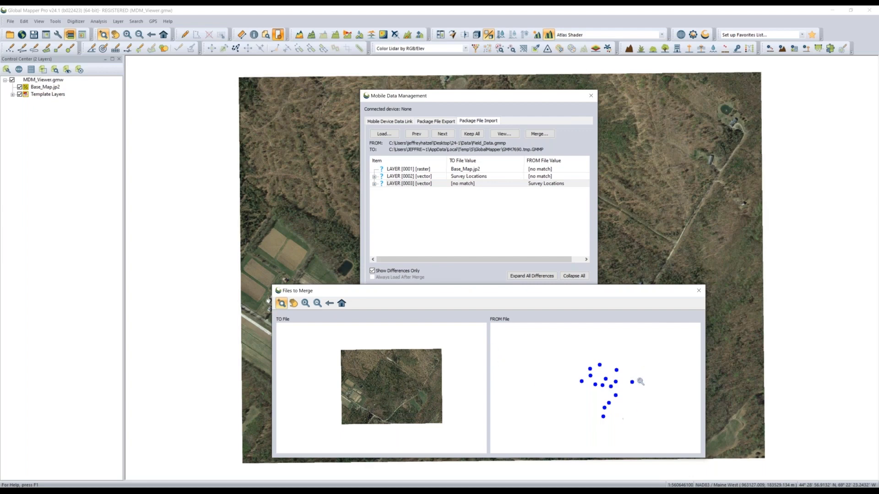
scroll(605, 398, "up", 1)
scroll(600, 366, "down", 1)
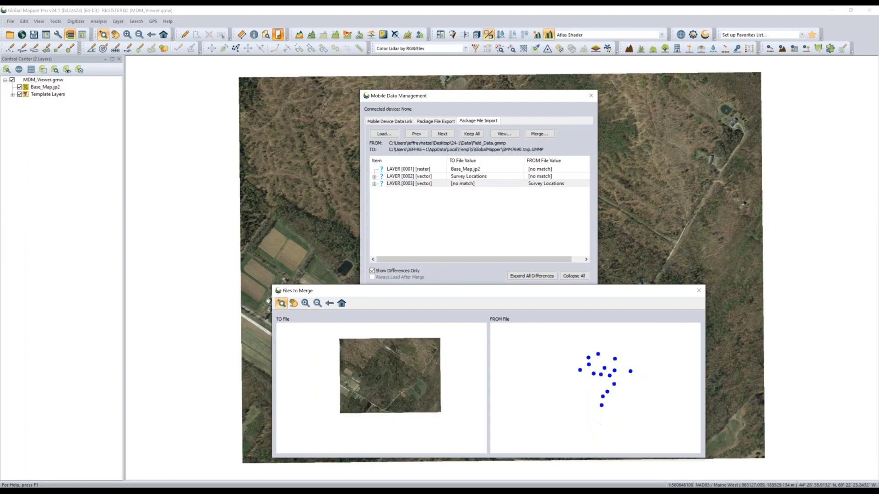
scroll(600, 365, "up", 1)
scroll(600, 366, "down", 1)
scroll(604, 375, "up", 1)
scroll(604, 374, "down", 1)
scroll(609, 382, "up", 1)
scroll(613, 361, "up", 1)
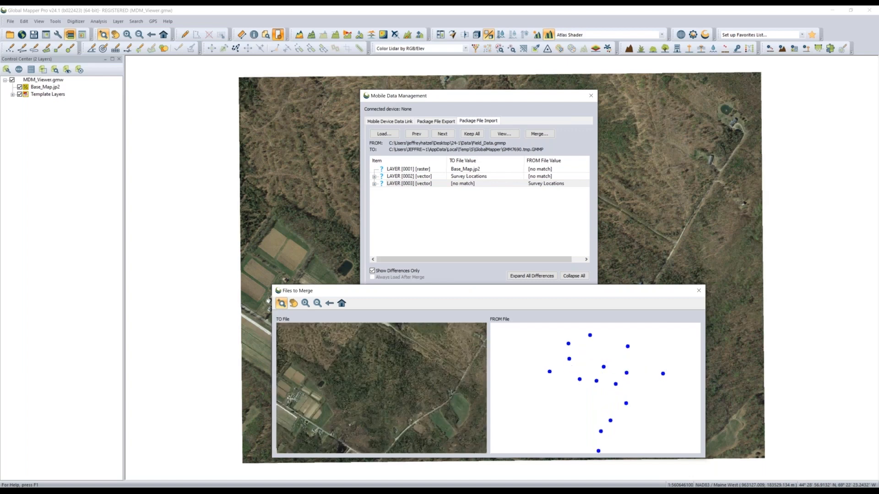
scroll(613, 364, "down", 2)
scroll(614, 364, "up", 1)
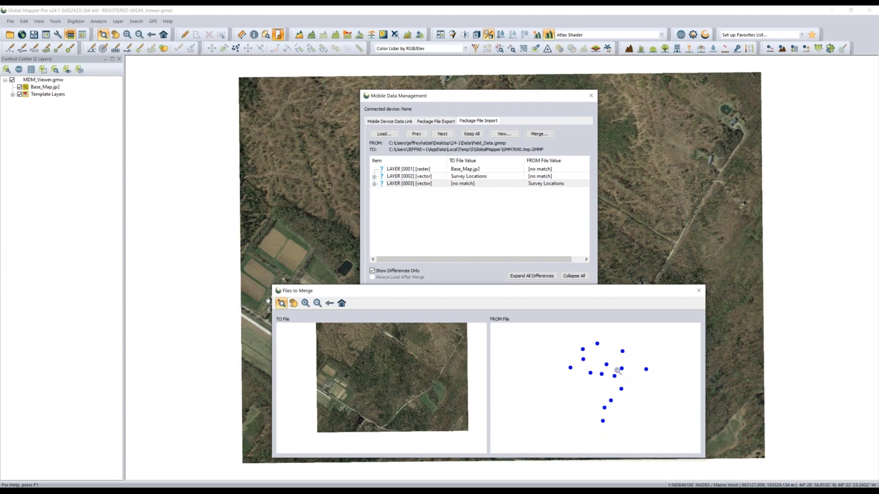
- Locate POINT [0006] and POINT [0008] of the incoming Survey Locations layer in the merge comparison, and close the comparison view
left_click(375, 184)
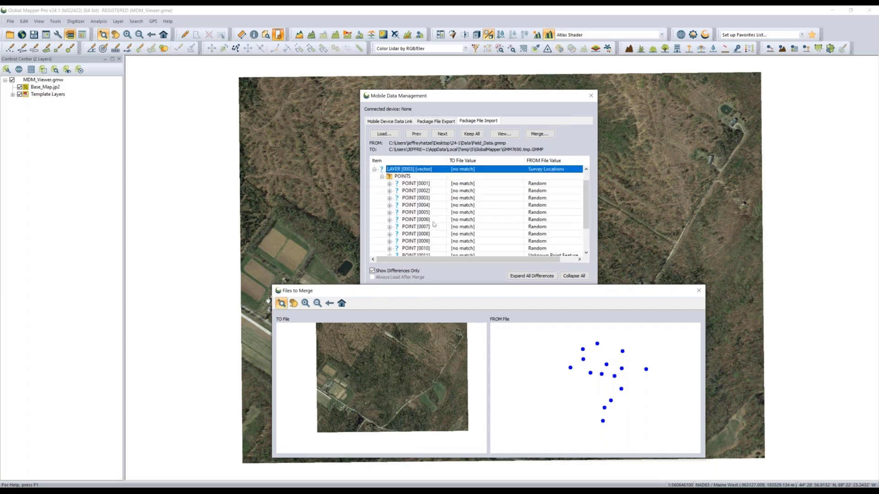
left_click(428, 220)
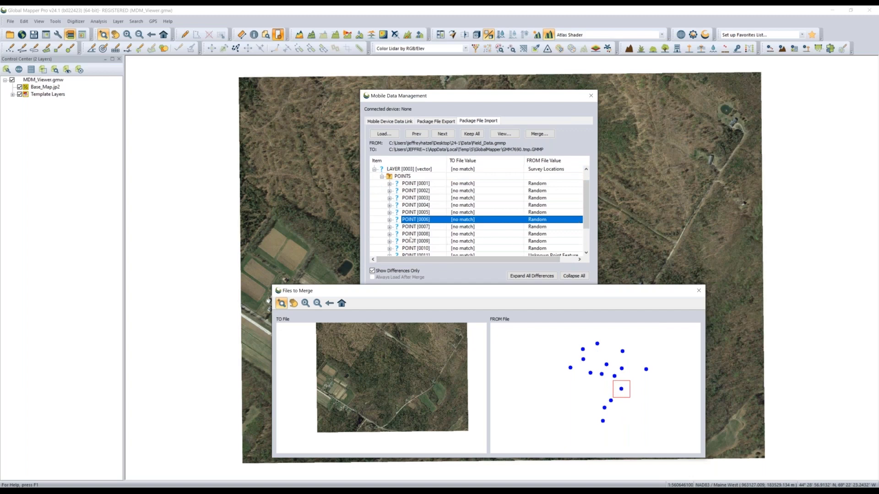
left_click(615, 377)
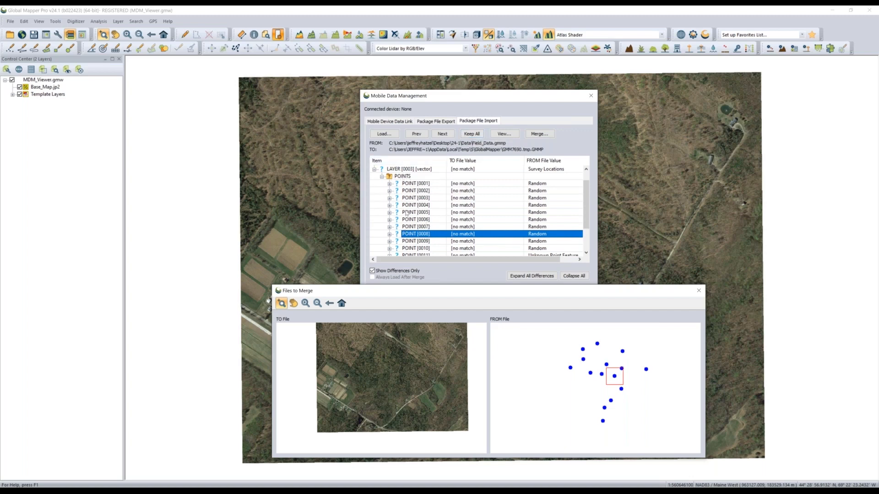
scroll(422, 212, "down", 2)
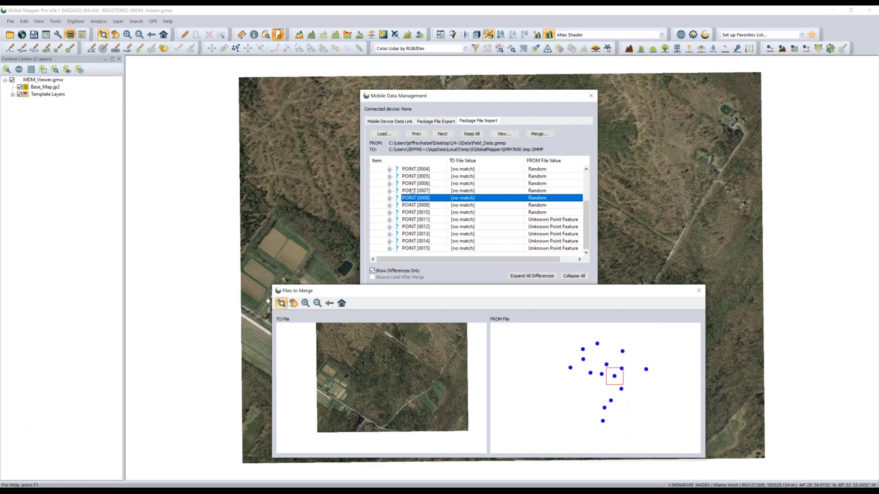
scroll(441, 196, "up", 3)
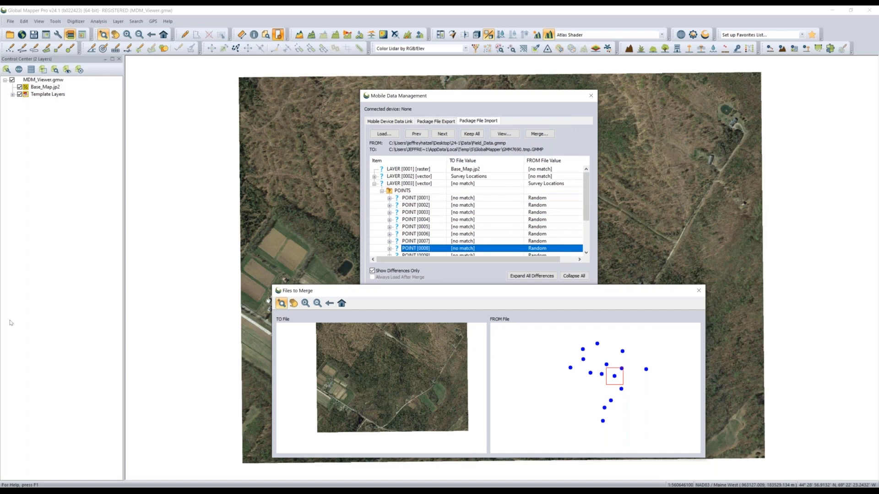
left_click(698, 291)
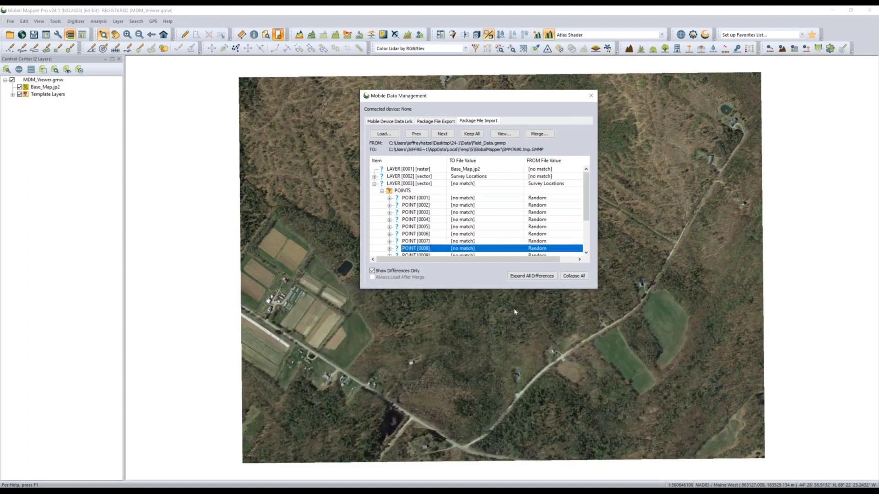
- Inspect the network adapter choice for the mobile device data link and cancel without changing it
left_click(390, 122)
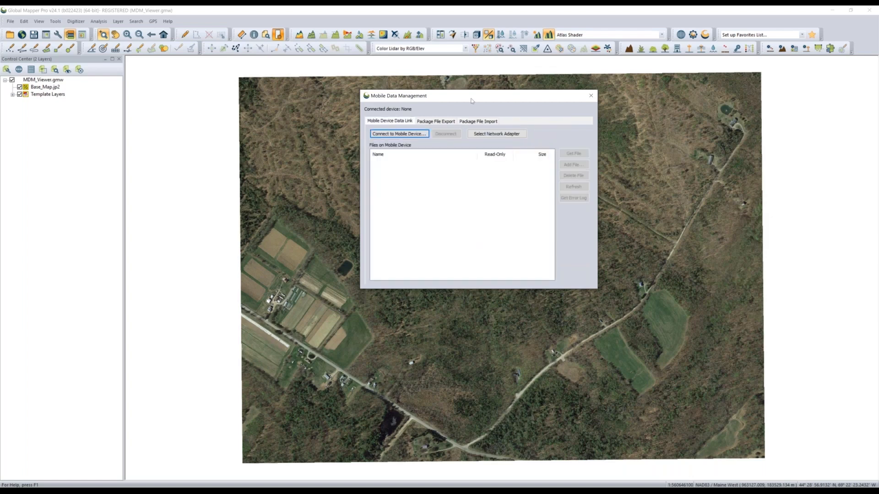
left_click(483, 136)
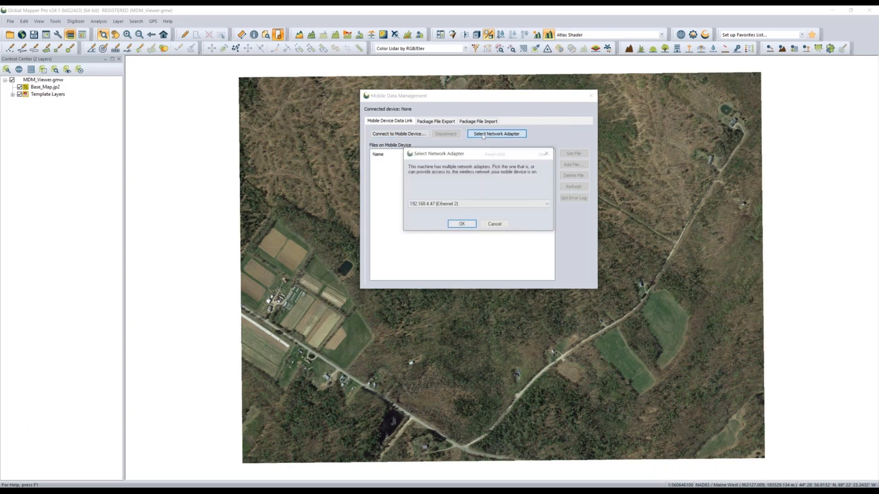
left_click(440, 204)
left_click(443, 205)
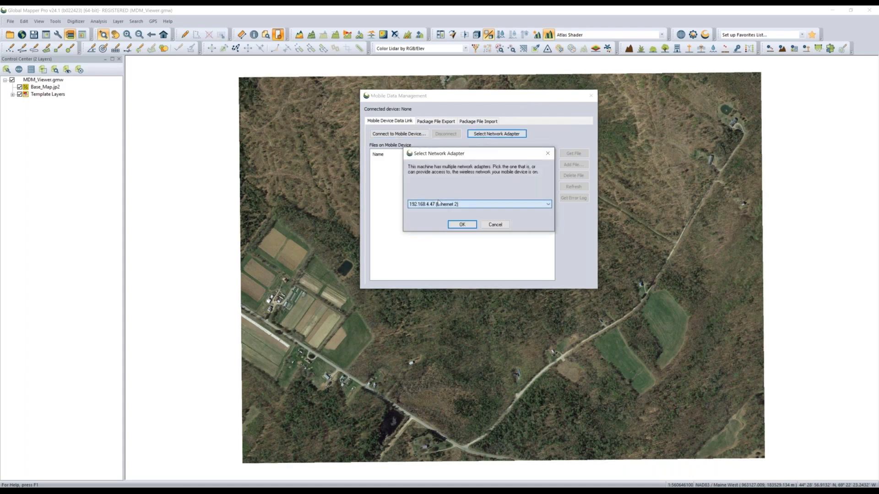
left_click(494, 225)
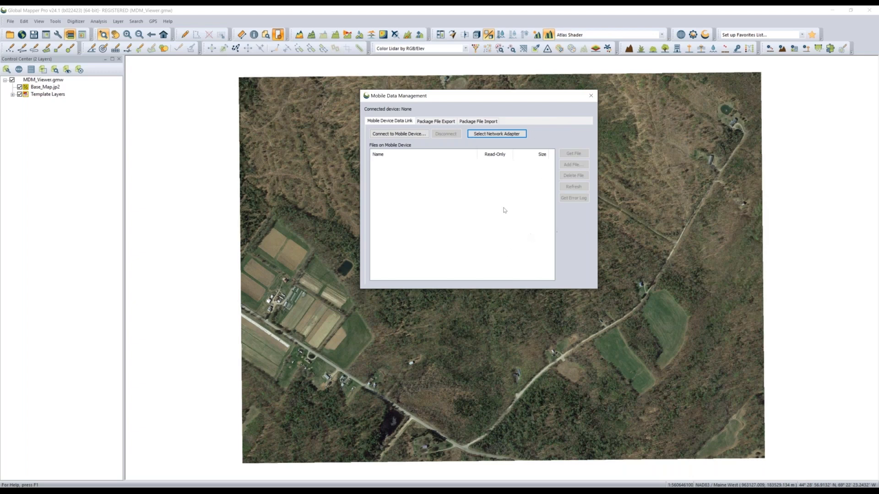
- Review the layers and options for exporting a package file, and close Mobile Data Management
left_click(432, 122)
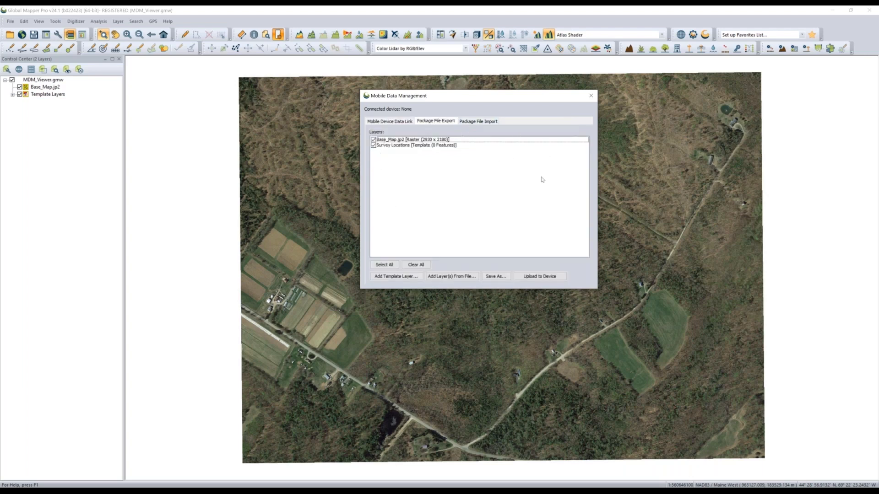
left_click(470, 277)
left_click(594, 99)
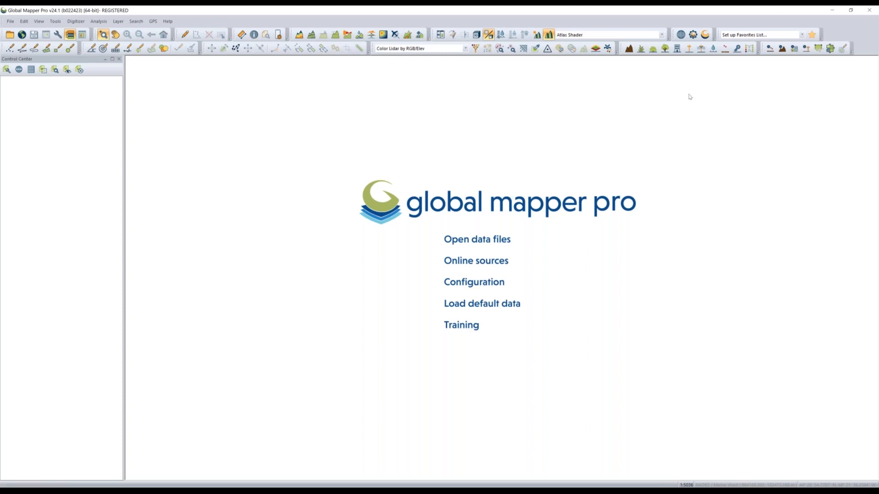
- Start the Pixels to Points wizard and add images DJI_0043.JPG through DJI_0112.JPG from the 24-1\Data\Photos folder
left_click(608, 49)
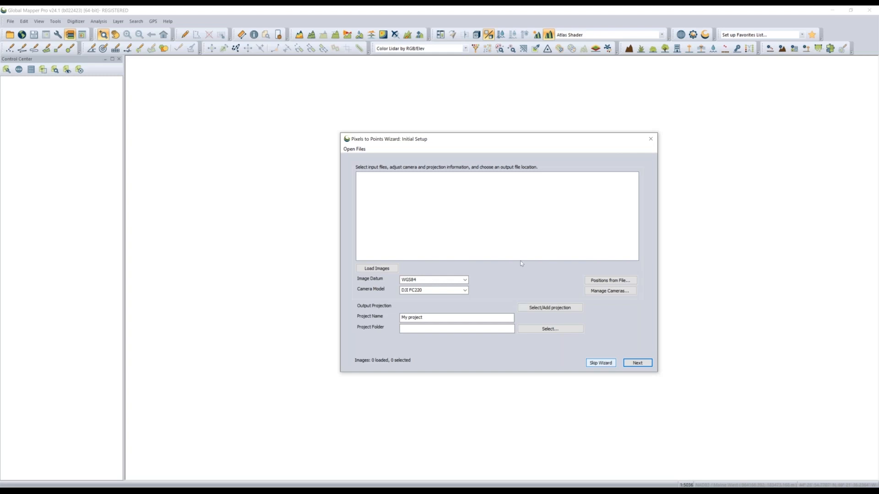
left_click(354, 149)
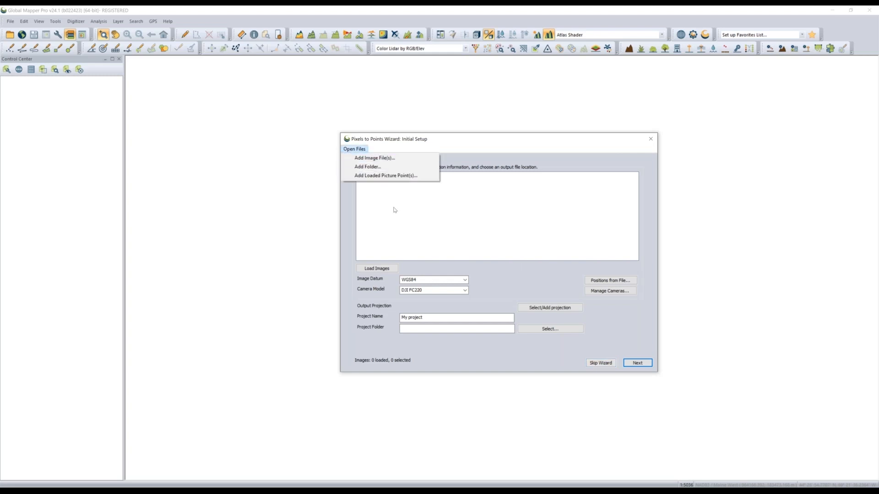
left_click(362, 159)
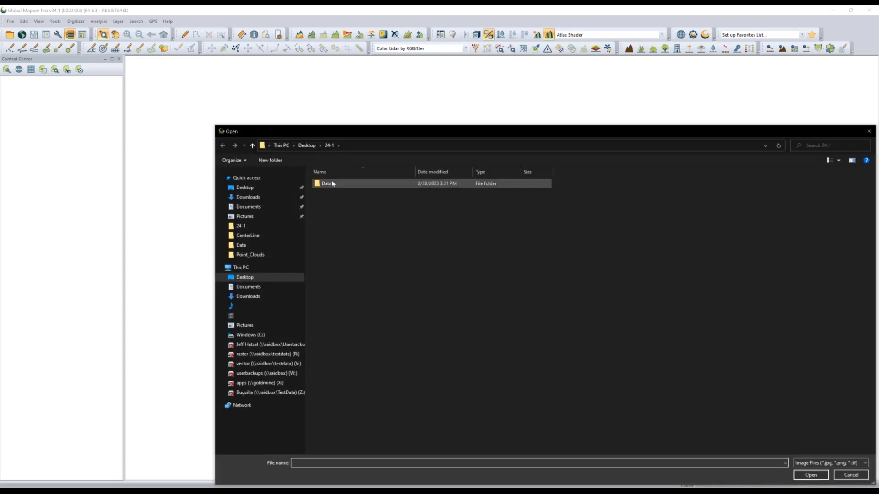
double_click(371, 183)
double_click(377, 196)
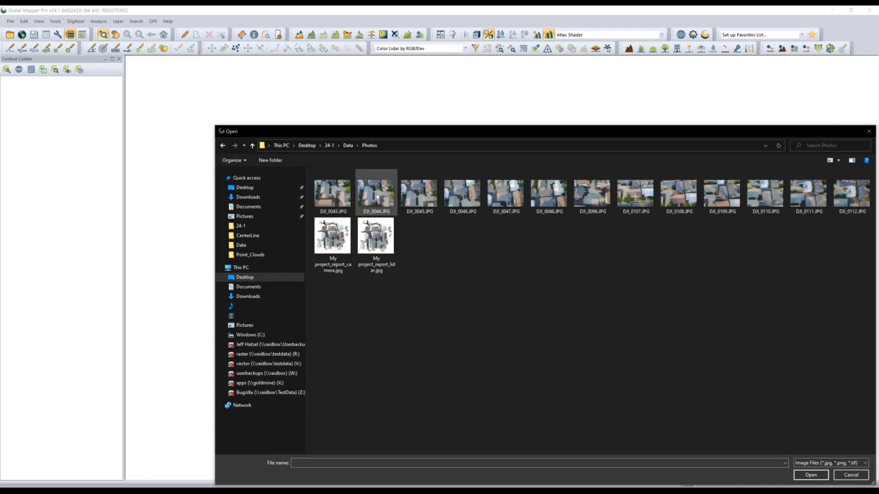
left_click(332, 193)
left_click(861, 211, "shift")
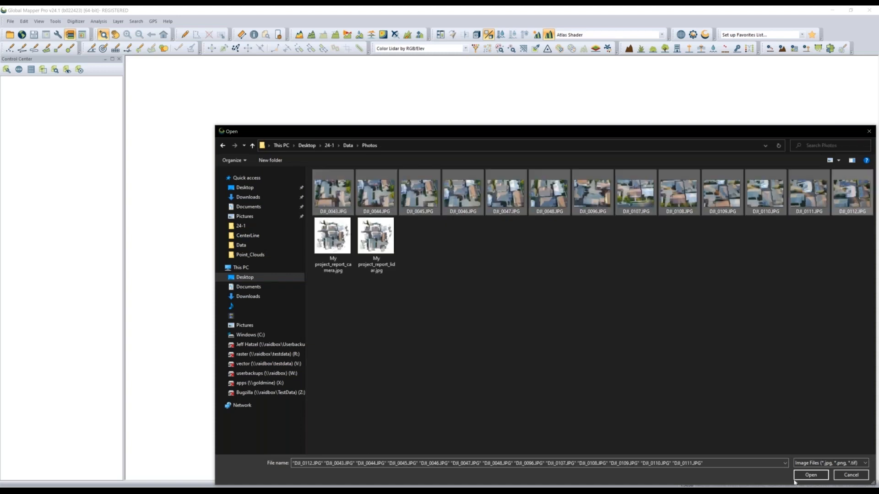
left_click(810, 475)
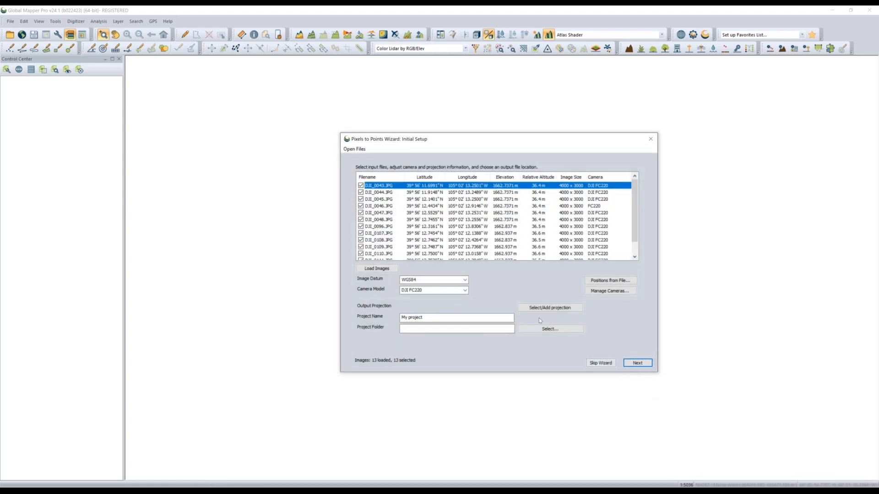
- Set the Pixels to Points project folder to the Desktop and proceed to the project type selection
left_click(559, 330)
left_click(350, 113)
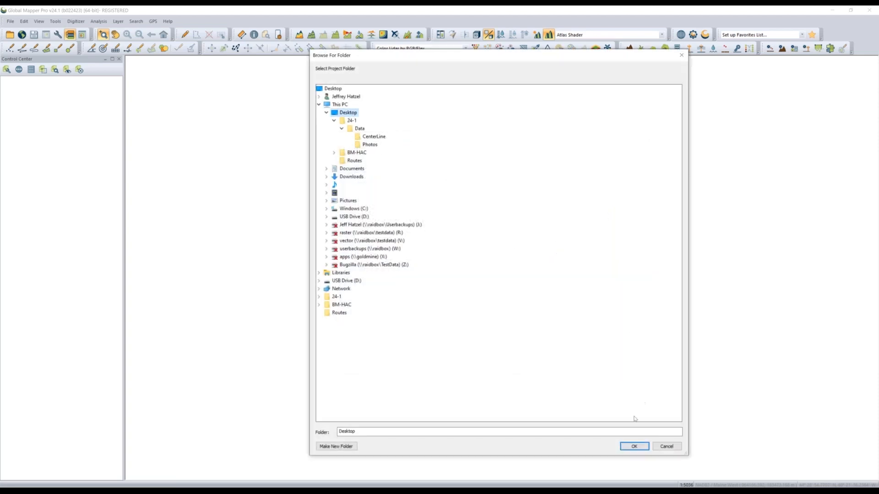
left_click(634, 446)
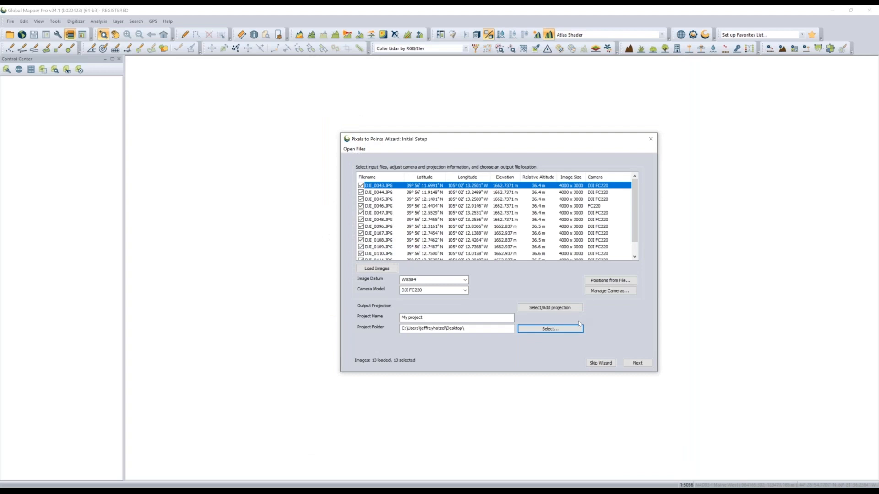
left_click(639, 363)
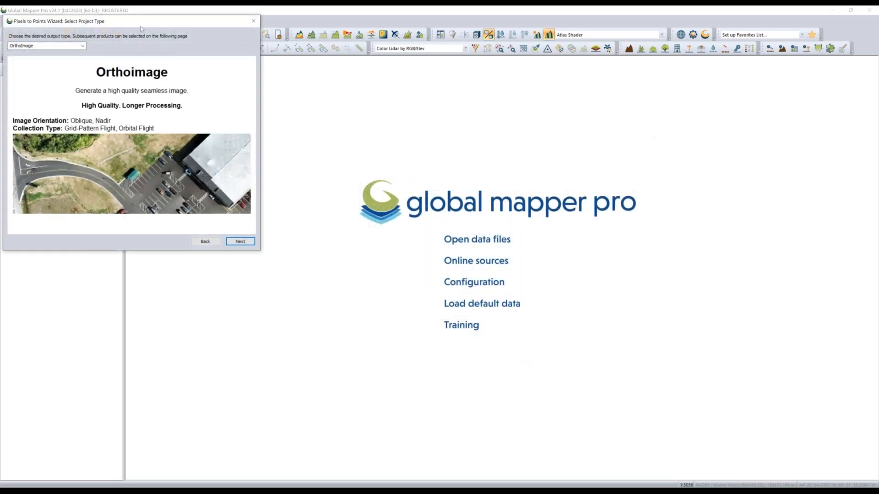
- Review the wizard's project types and the OrthoImage processing options, and close the Pixels to Points tool without running it
left_click_drag(371, 180, 494, 162)
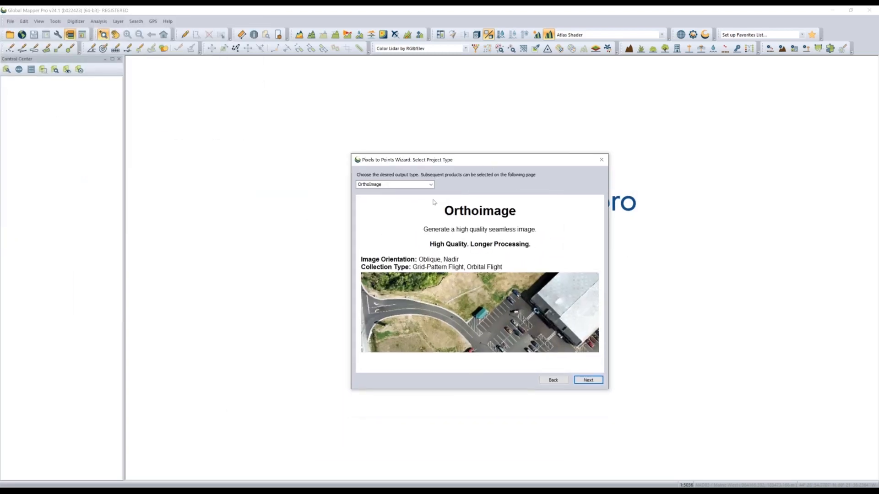
left_click(431, 185)
left_click(430, 185)
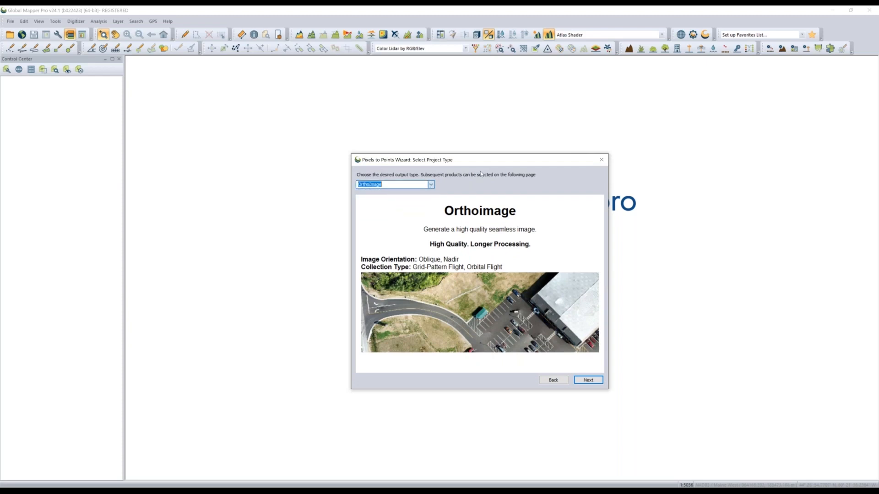
left_click(431, 184)
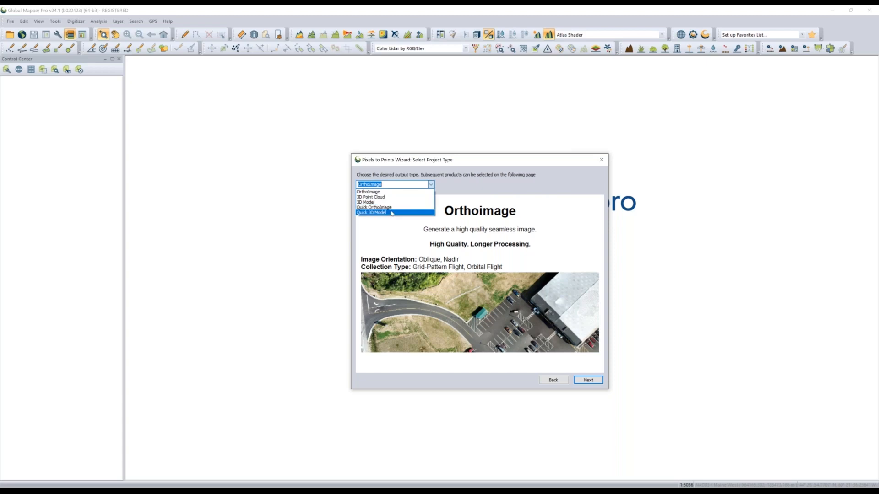
left_click(496, 183)
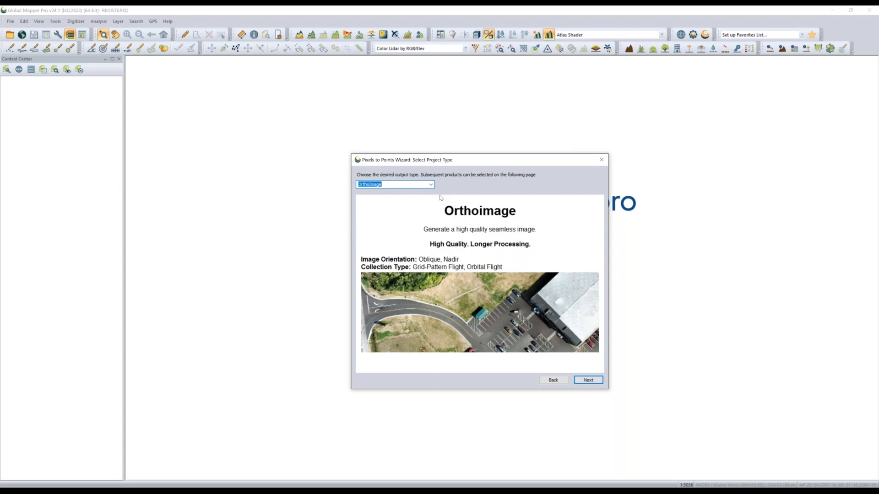
left_click(472, 213)
left_click(595, 384)
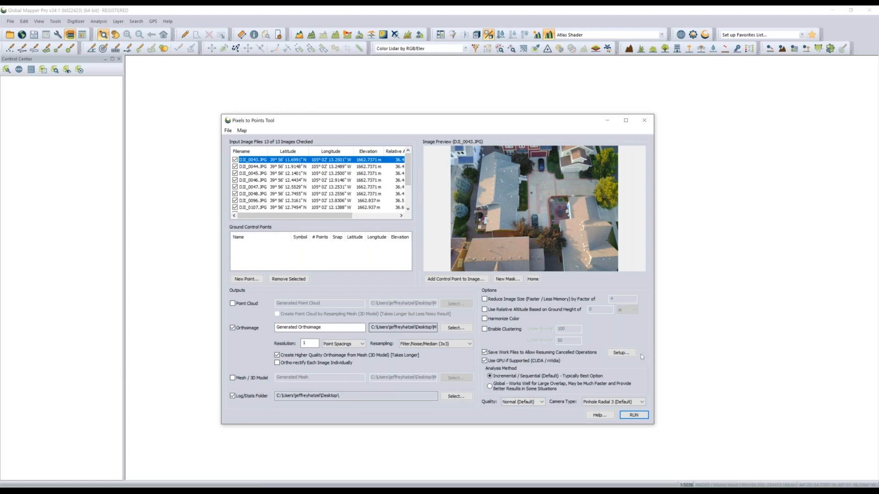
left_click(645, 121)
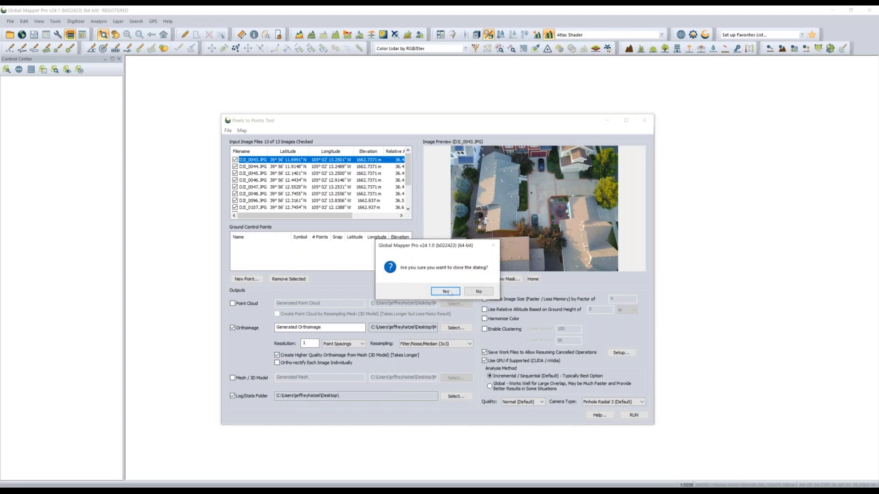
left_click(445, 291)
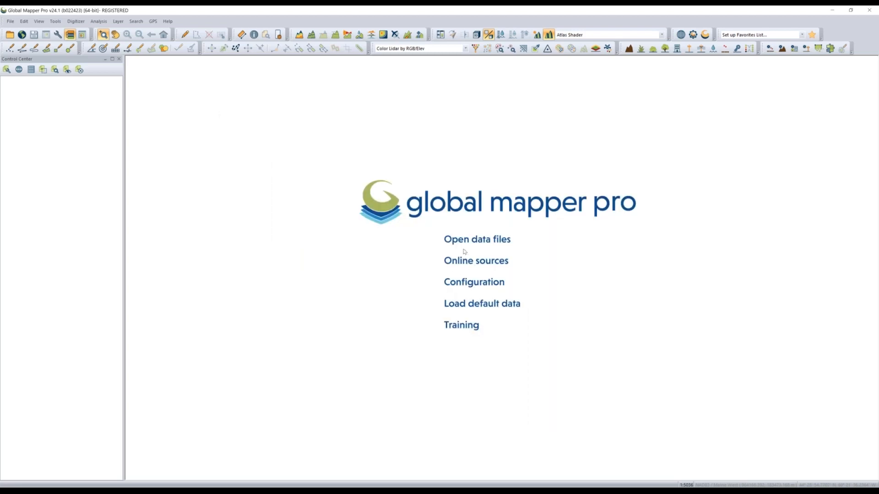
- Open the finished Pixels to Points result My project.gmp from the 24-1\Data\Photos folder
left_click(456, 239)
key("alt+Tab")
left_click_drag(1, 147, 596, 107)
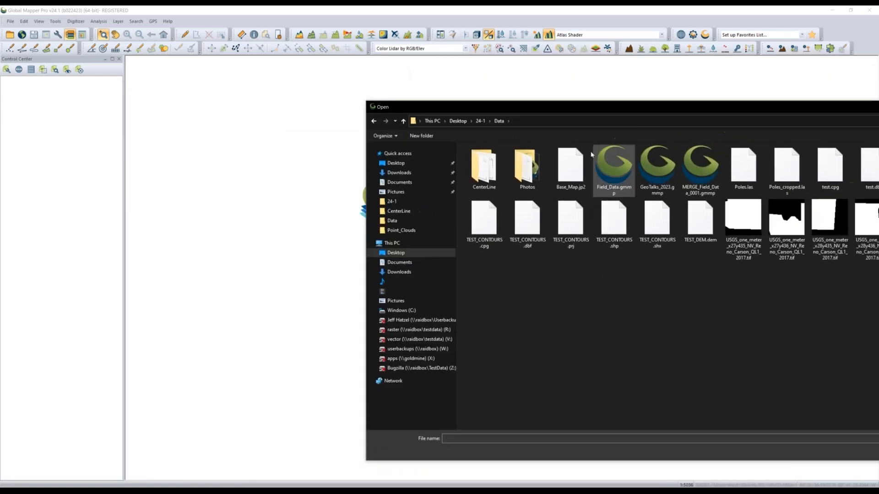
double_click(520, 176)
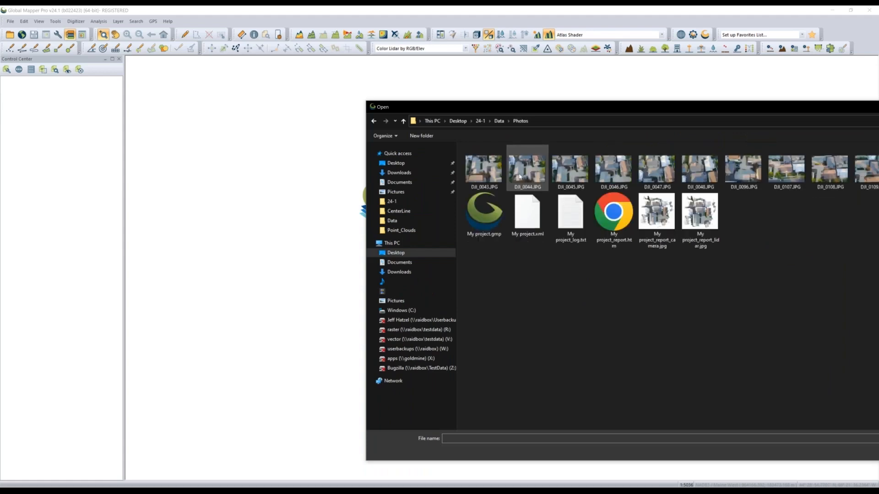
double_click(488, 219)
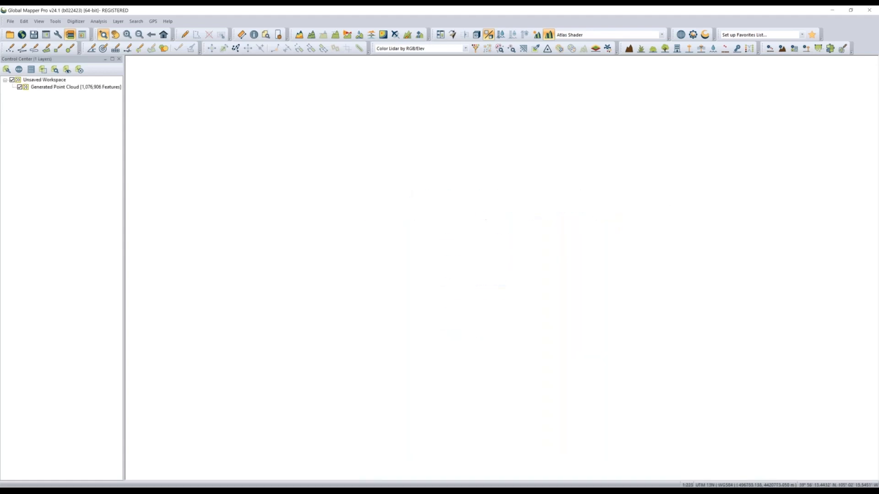
- Set the lidar filter to display all point classifications
left_click(476, 48)
right_click(449, 183)
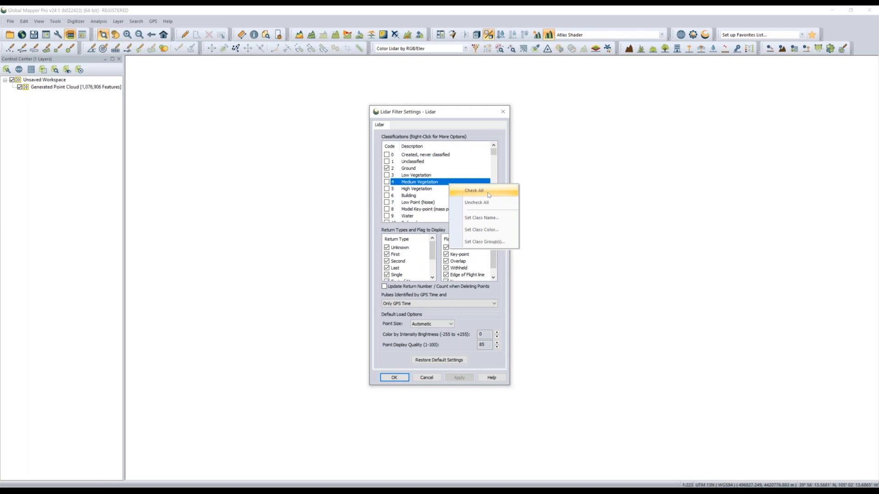
left_click(489, 195)
left_click(459, 378)
left_click(394, 378)
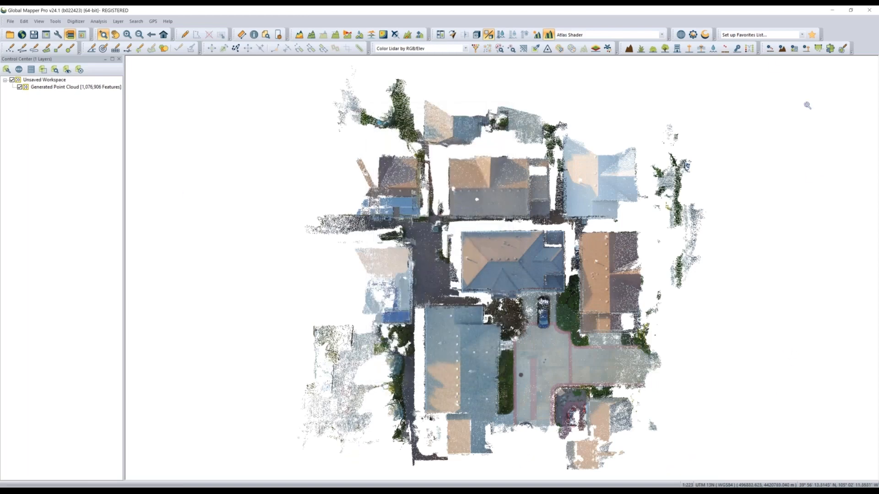
- Open the generated point cloud in the 3D Viewer and examine the houses from several angles and distances
mouse_move(433, 351)
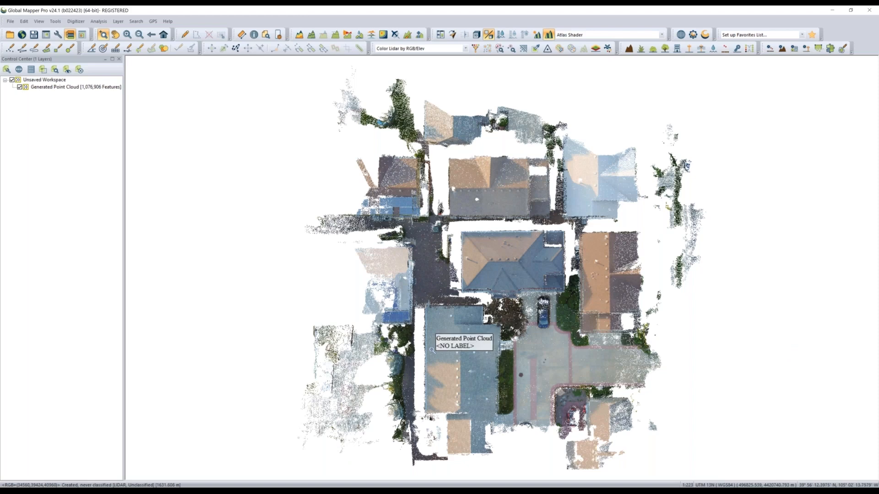
mouse_move(548, 413)
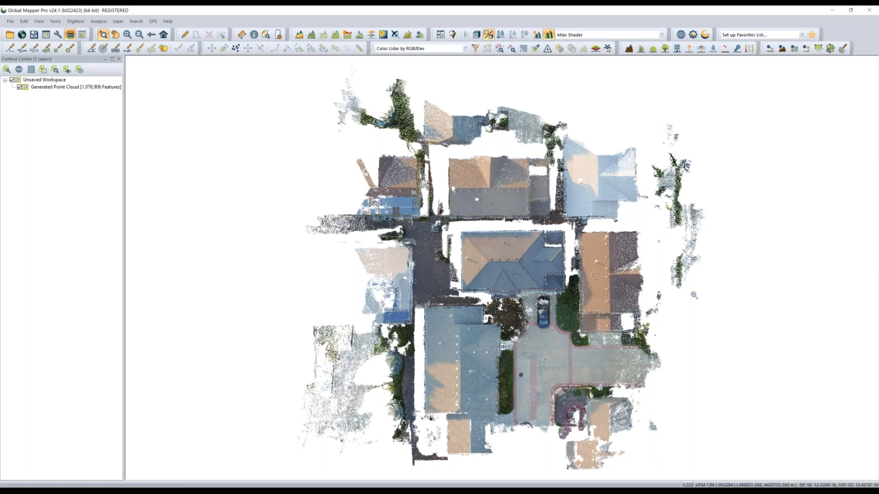
mouse_move(588, 273)
left_click(476, 34)
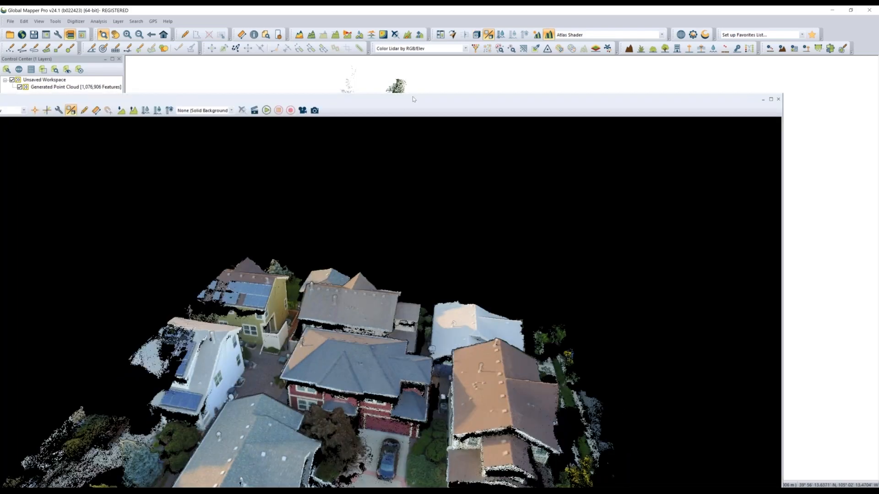
left_click_drag(451, 99, 531, 269)
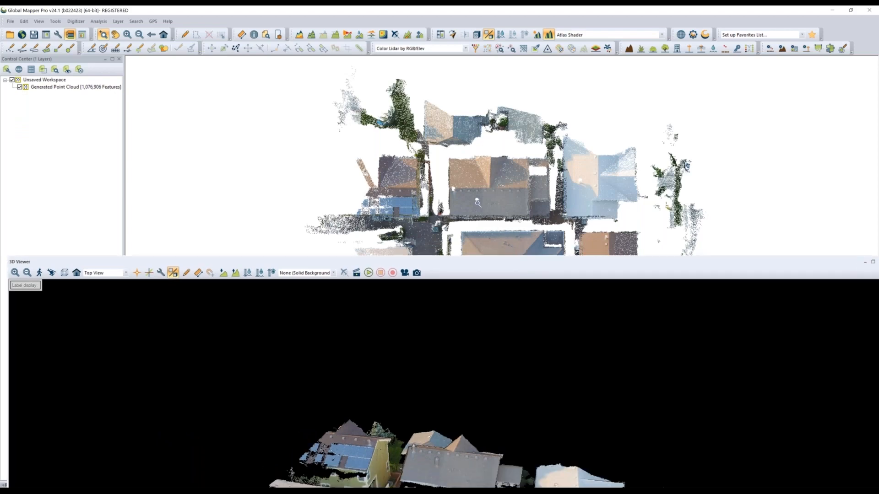
left_click_drag(477, 259, 498, 322)
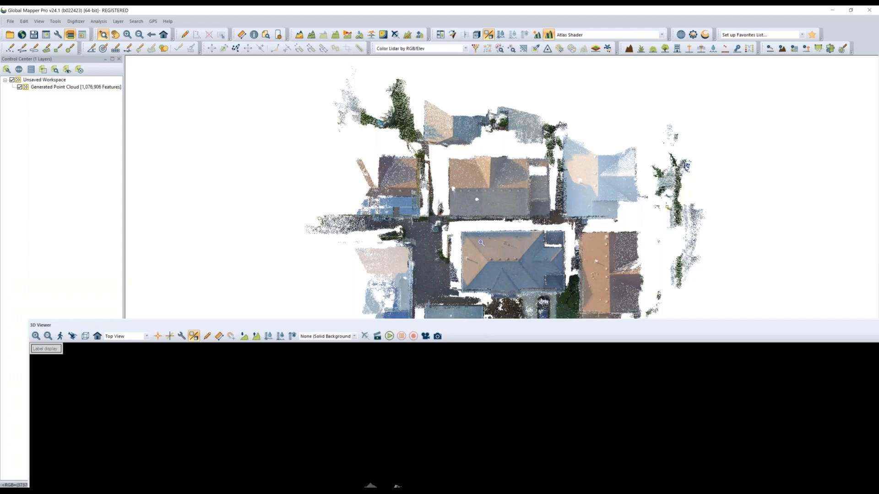
left_click_drag(471, 322, 485, 94)
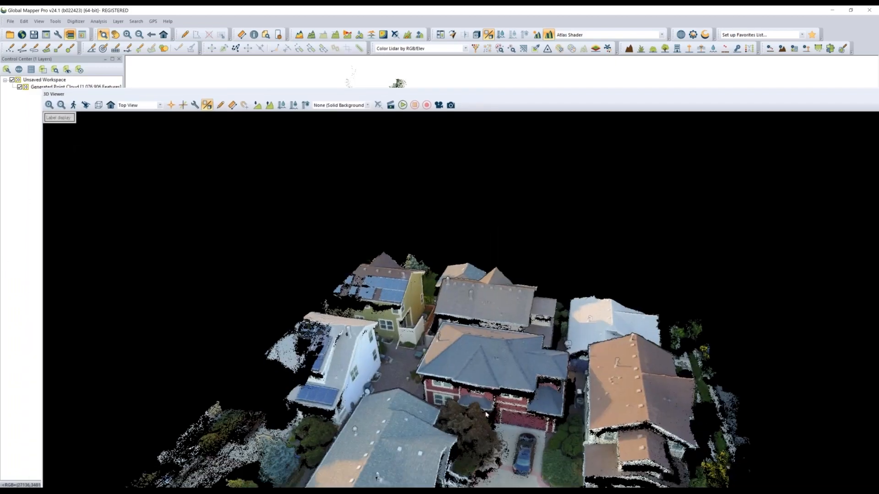
scroll(487, 298, "up", 6)
left_click_drag(493, 316, 298, 270)
scroll(655, 403, "down", 5)
left_click_drag(597, 380, 485, 374)
left_click_drag(343, 338, 435, 339)
- Dock the 3D Viewer beside the map, examine the roofs and driveway around the central house, and close the viewer
left_click_drag(704, 95, 516, 267)
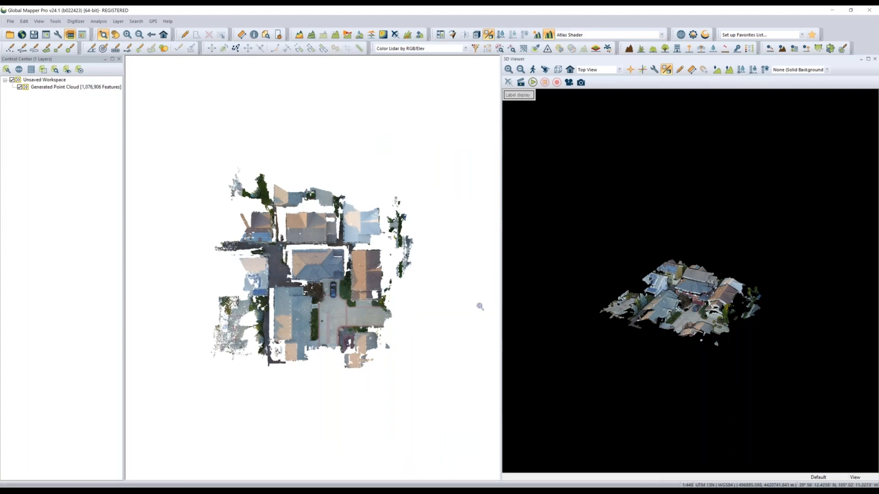
scroll(338, 249, "up", 3)
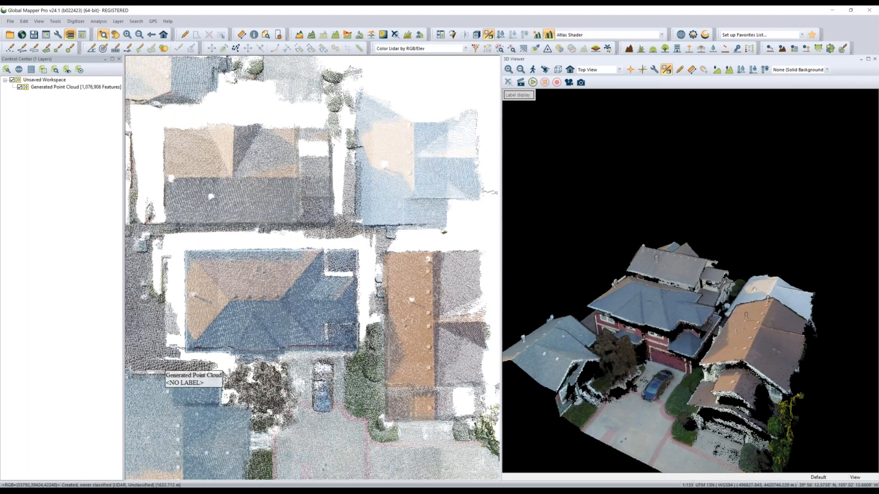
left_click_drag(521, 360, 681, 257)
scroll(681, 257, "up", 3)
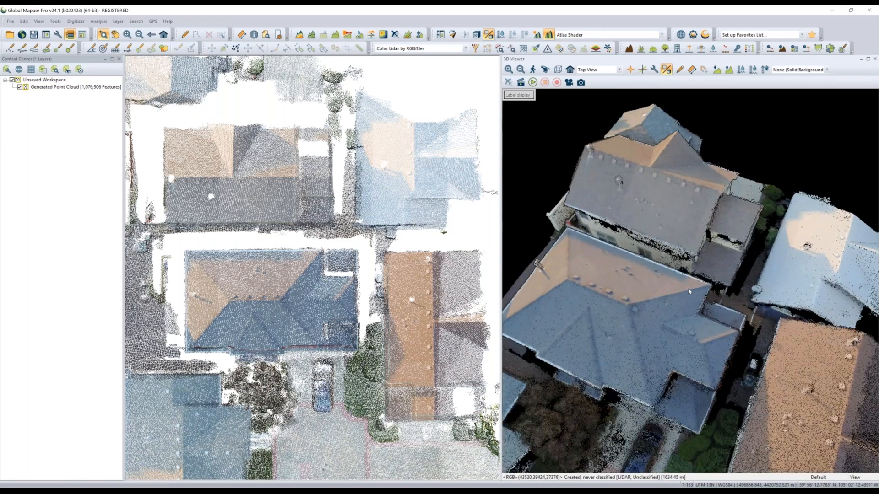
scroll(689, 291, "down", 5)
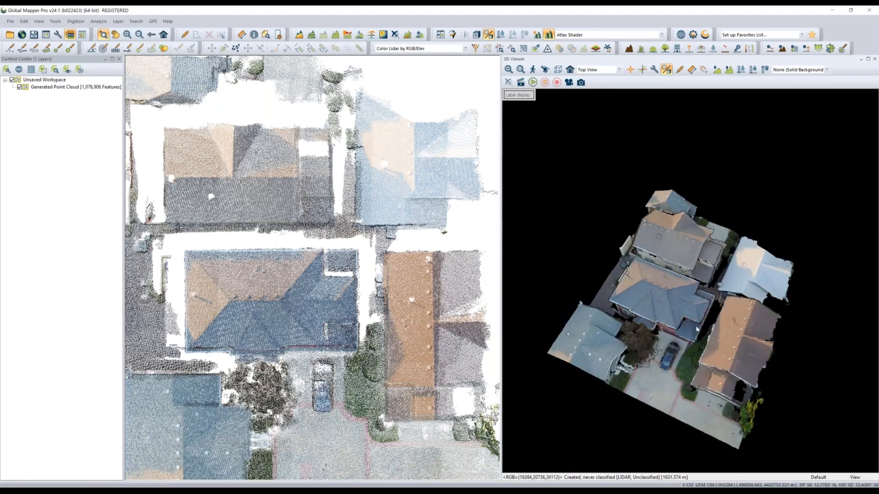
left_click_drag(705, 333, 521, 282)
left_click_drag(731, 250, 771, 288)
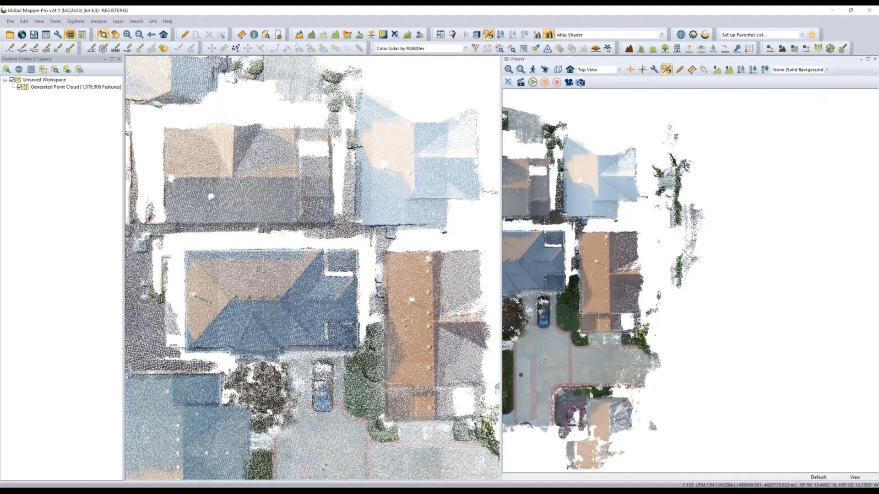
left_click(874, 59)
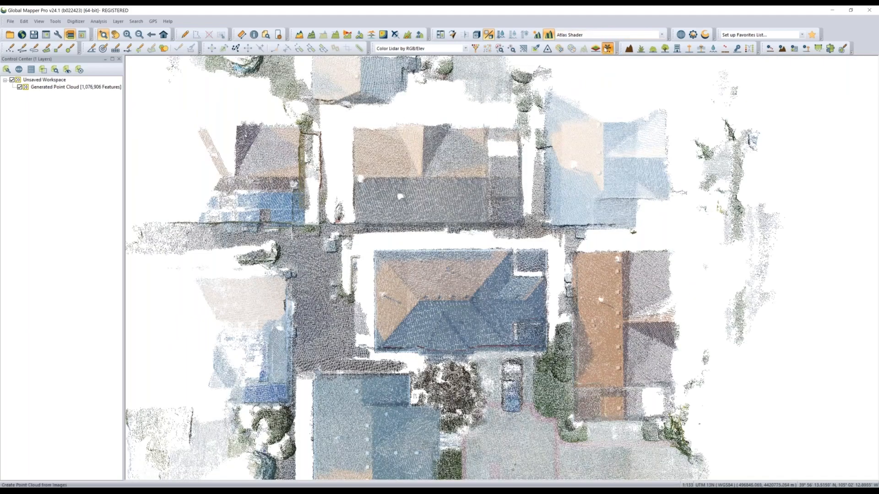
- Reopen the Pixels to Points wizard to review its initial setup, and close it
left_click(608, 48)
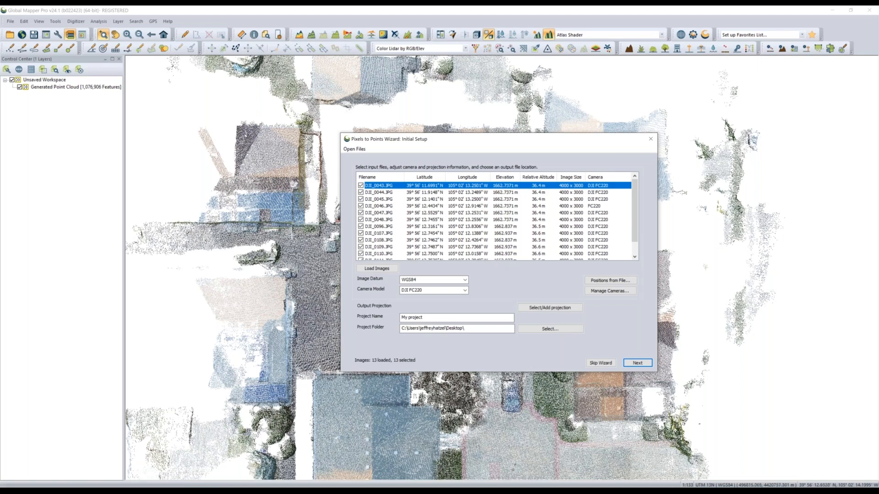
left_click(650, 139)
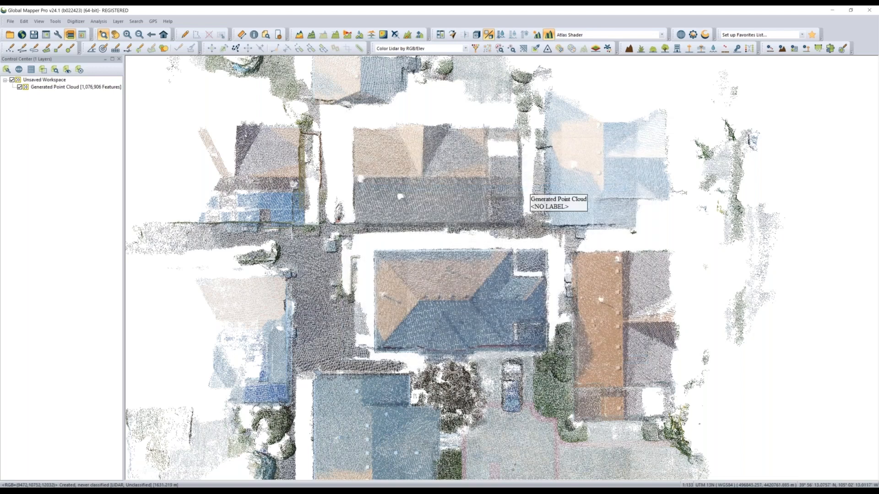
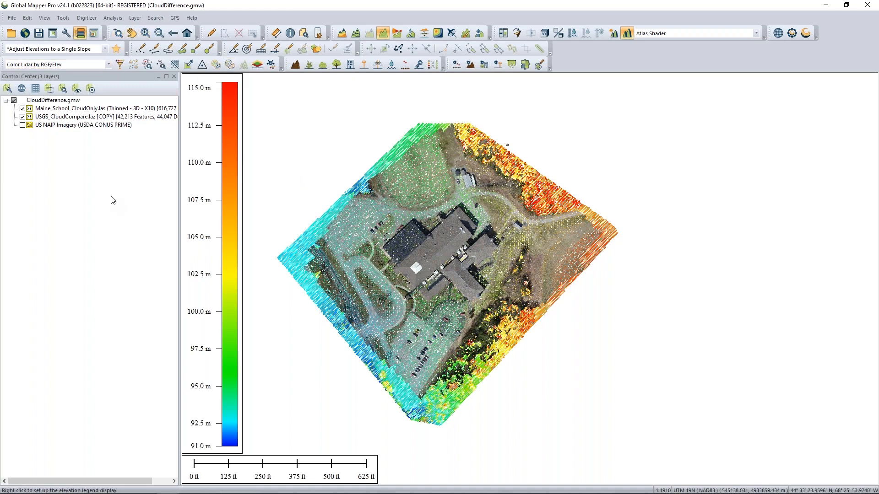
- Hide the Maine_School_CloudOnly.las layer to view the USGS point cloud beneath it, and show the layer again
left_click(22, 108)
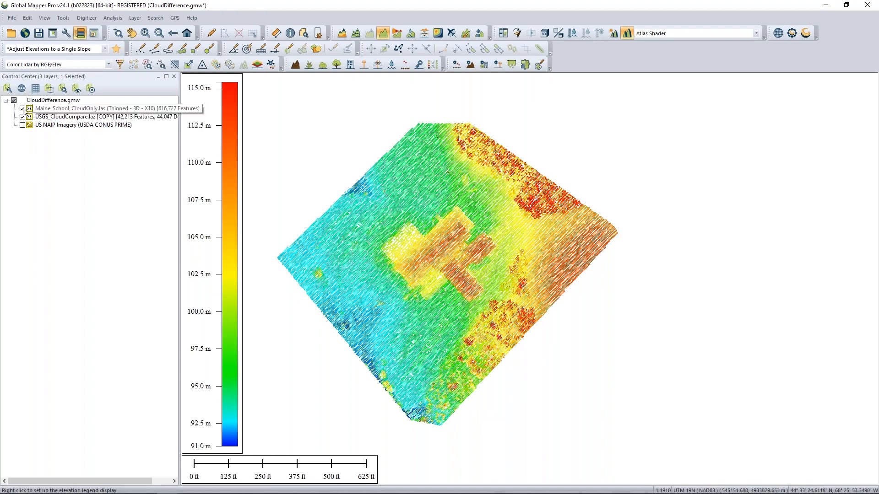
left_click(22, 109)
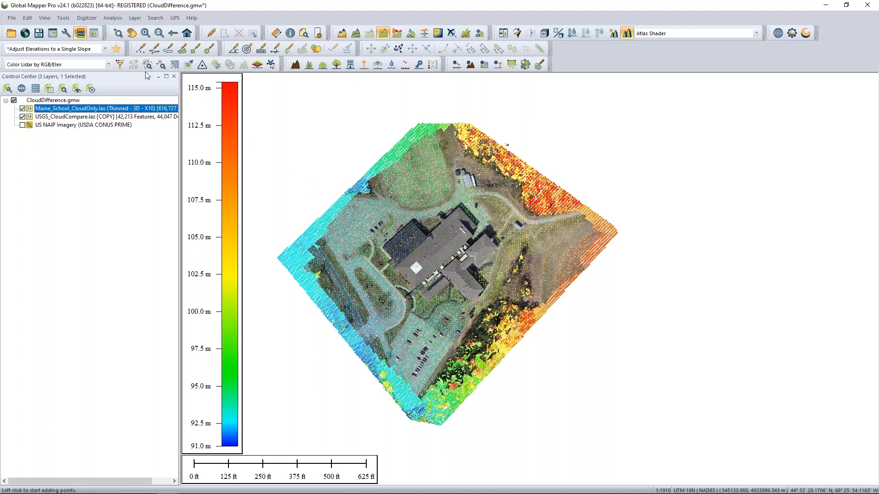
- Filter the lidar display so that only the Ground classification is shown
left_click(120, 64)
right_click(454, 175)
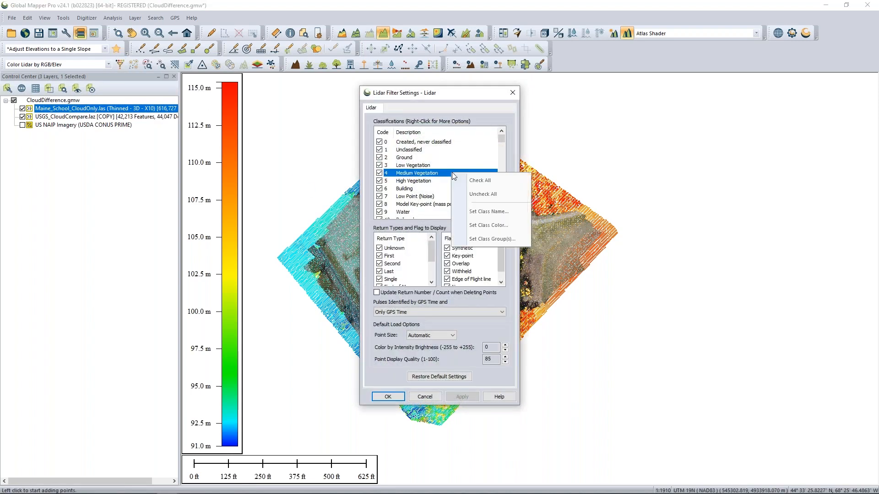
left_click(483, 194)
left_click(380, 157)
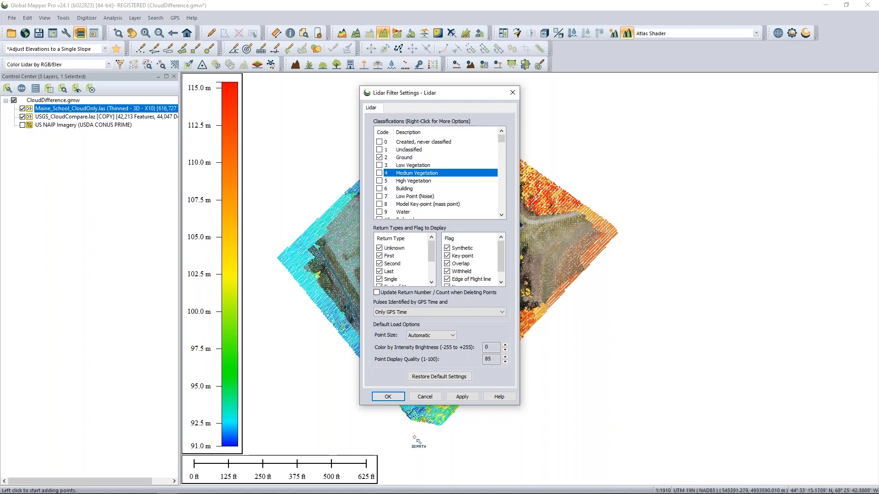
left_click(388, 396)
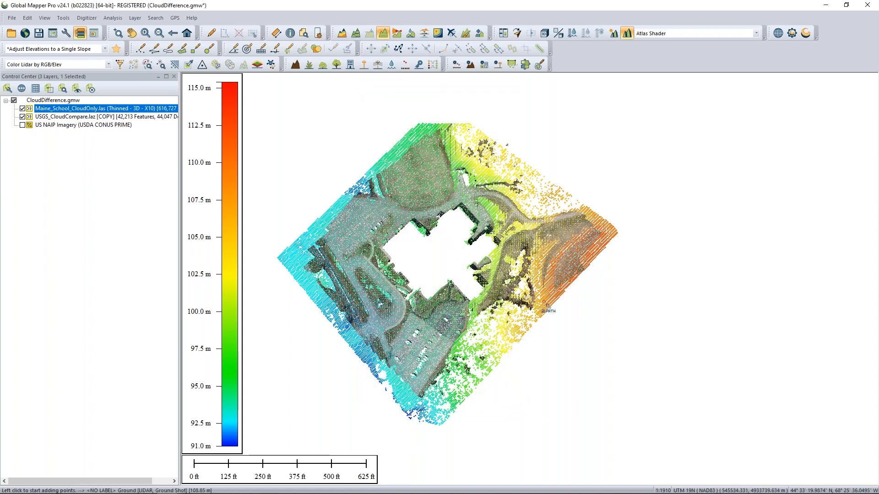
- Find changes in Maine_School_CloudOnly.las against USGS_CloudCompare.laz, using a 1-meter minimum distance, 1 neighbor point, saved distances and a difference report
left_click(230, 65)
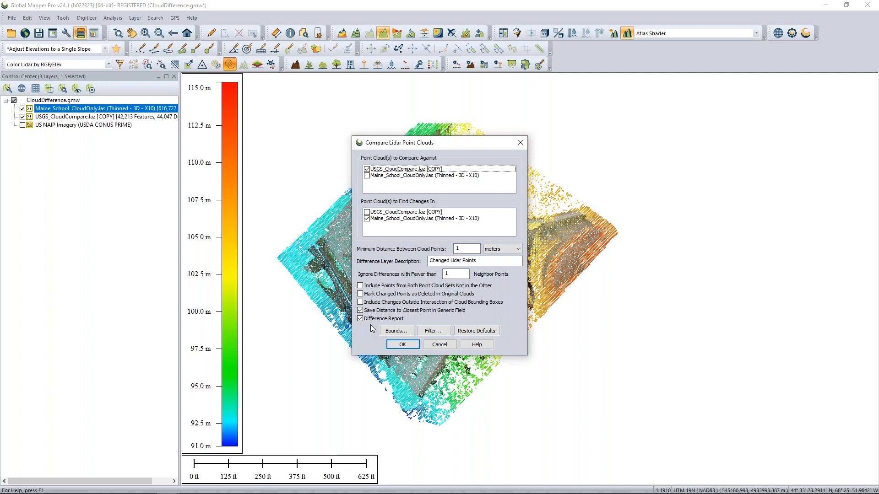
left_click(402, 344)
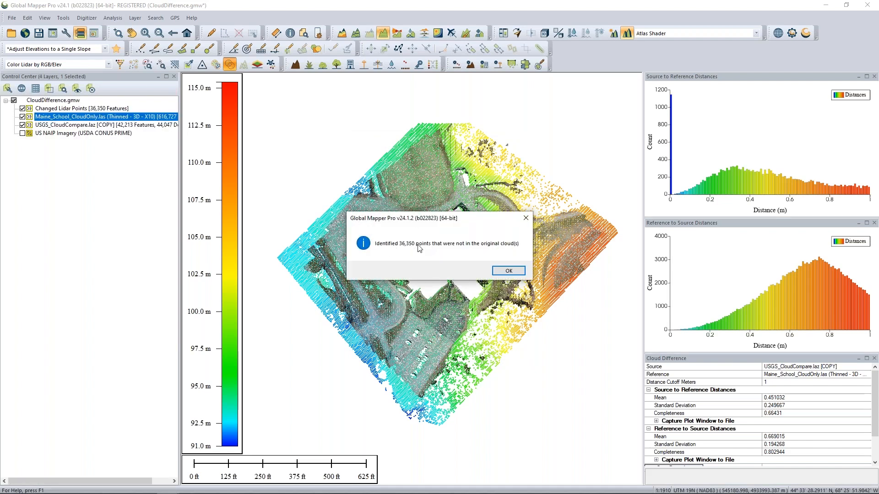
left_click(512, 272)
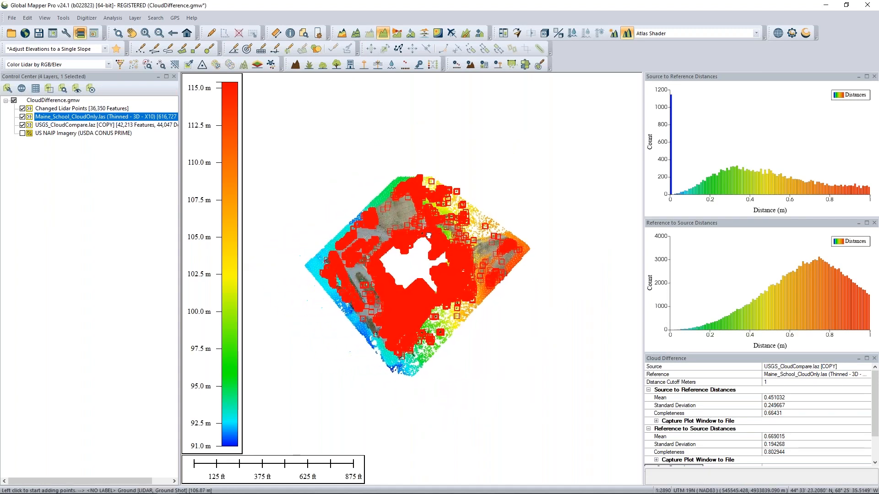
- Hide the Maine_School_CloudOnly.las and USGS_CloudCompare.laz layers, and deselect the changed lidar points to show their natural colors
scroll(428, 235, "up", 1)
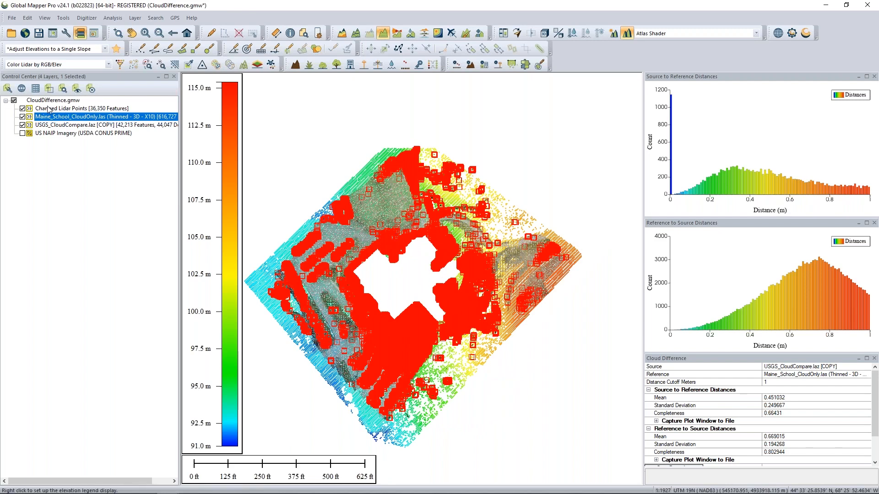
left_click_drag(474, 288, 511, 276)
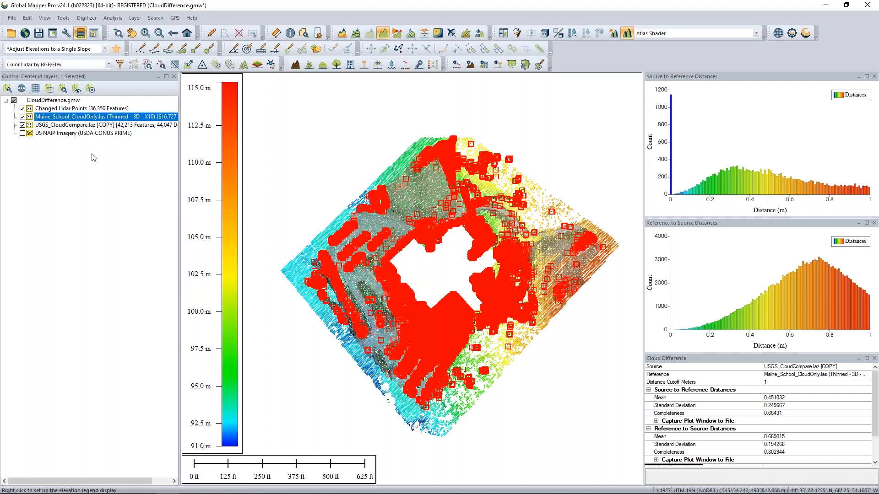
left_click(22, 116)
left_click(22, 125)
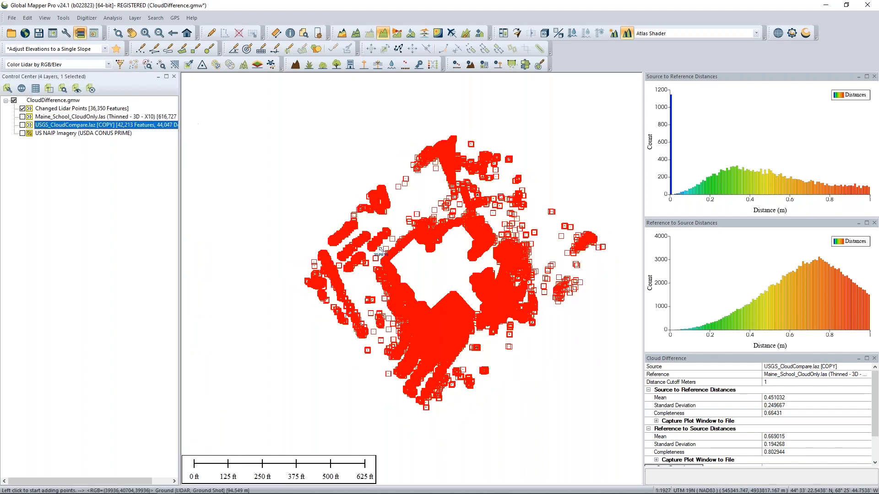
left_click(238, 37)
scroll(431, 259, "up", 2)
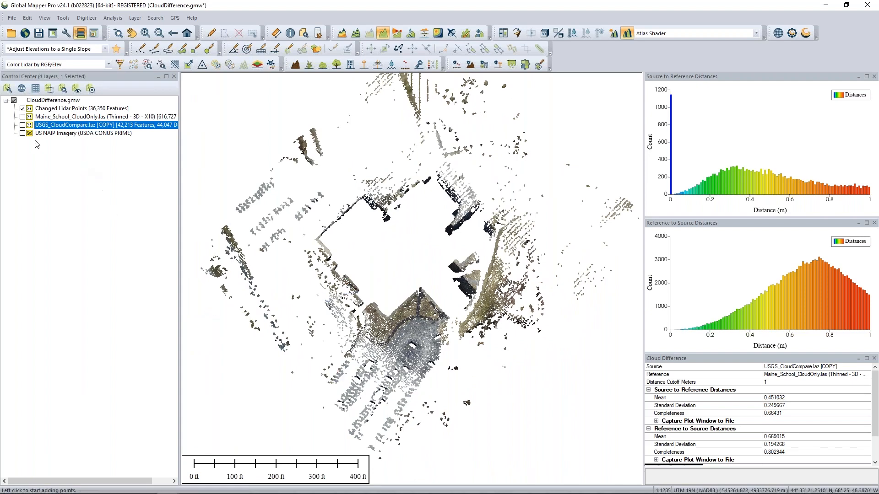
- Show the US NAIP Imagery layer as a backdrop to the changed lidar points
left_click(23, 133)
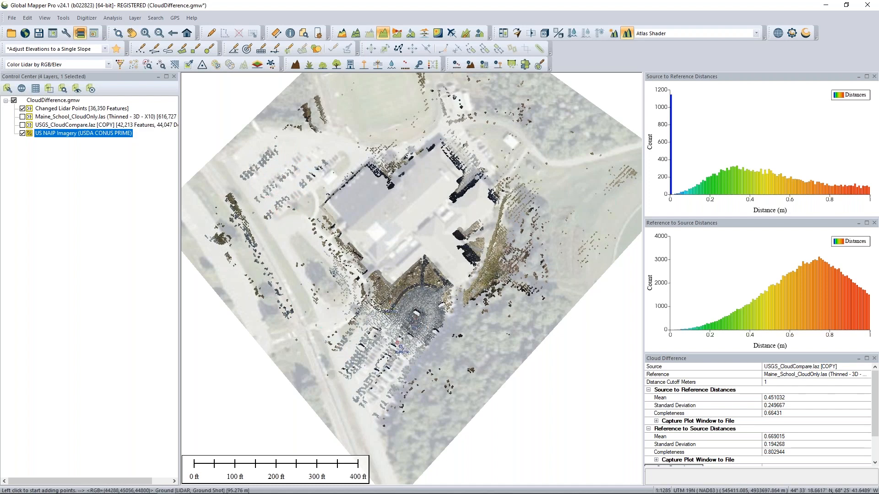
left_click_drag(421, 294, 425, 309)
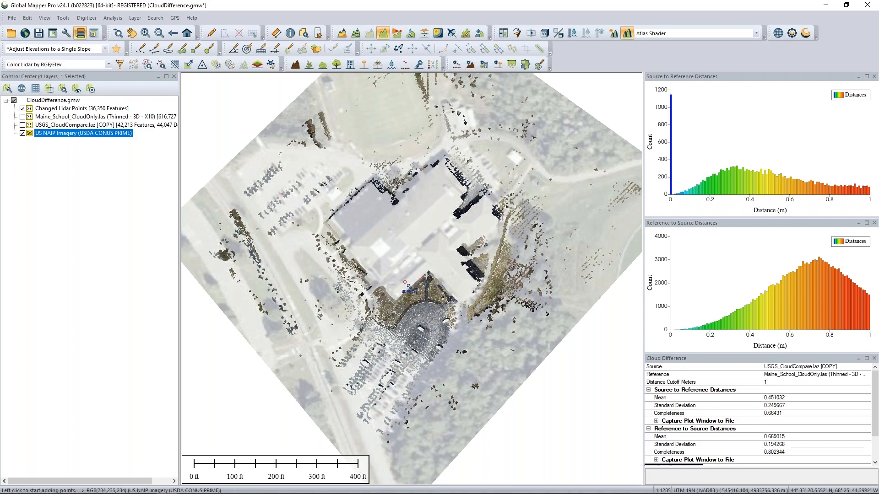
scroll(519, 273, "down", 1)
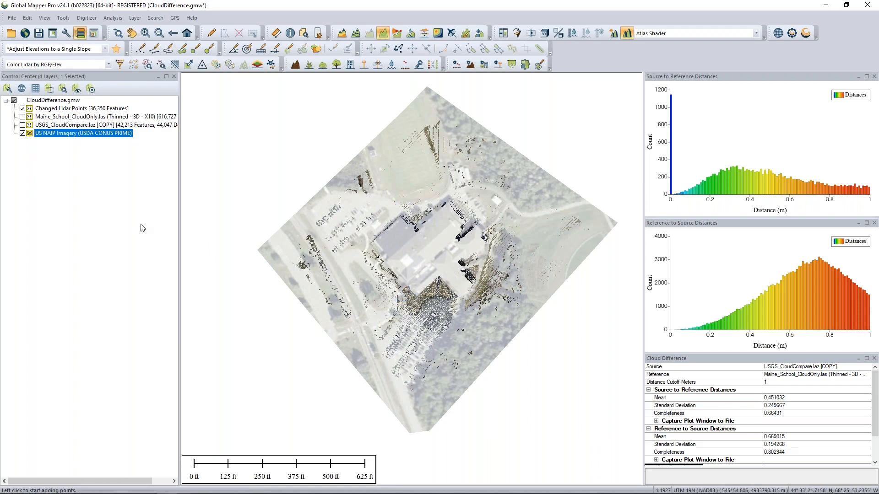
- Display Maine_School_CloudOnly.las in place of the Changed Lidar Points layer, and color the lidar by Generic Value
left_click(22, 108)
left_click(22, 117)
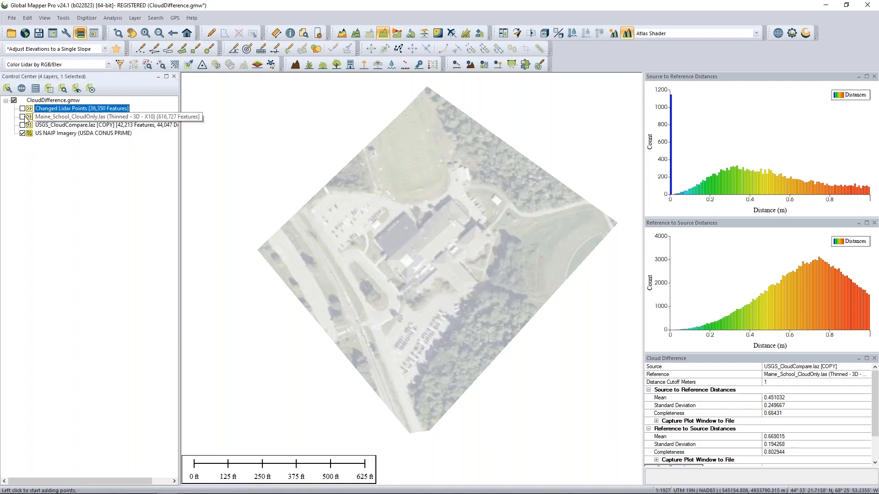
left_click(108, 65)
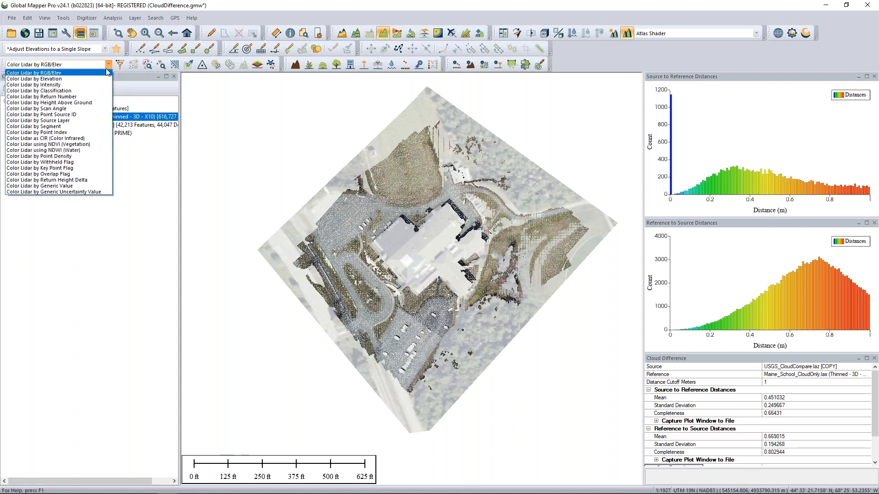
left_click(75, 187)
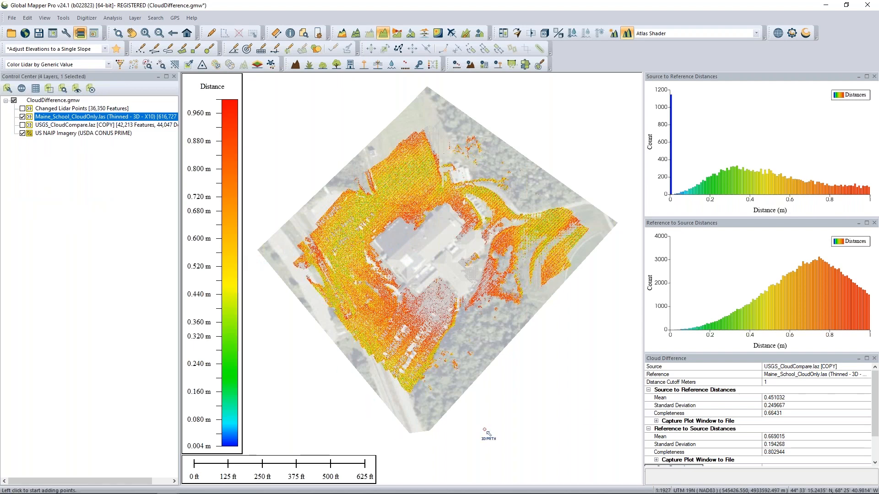
mouse_move(816, 197)
mouse_move(730, 330)
mouse_move(826, 332)
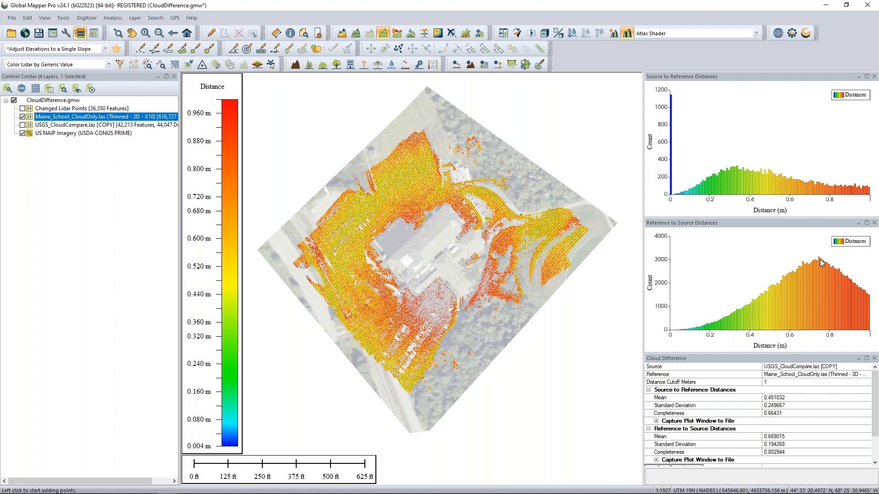